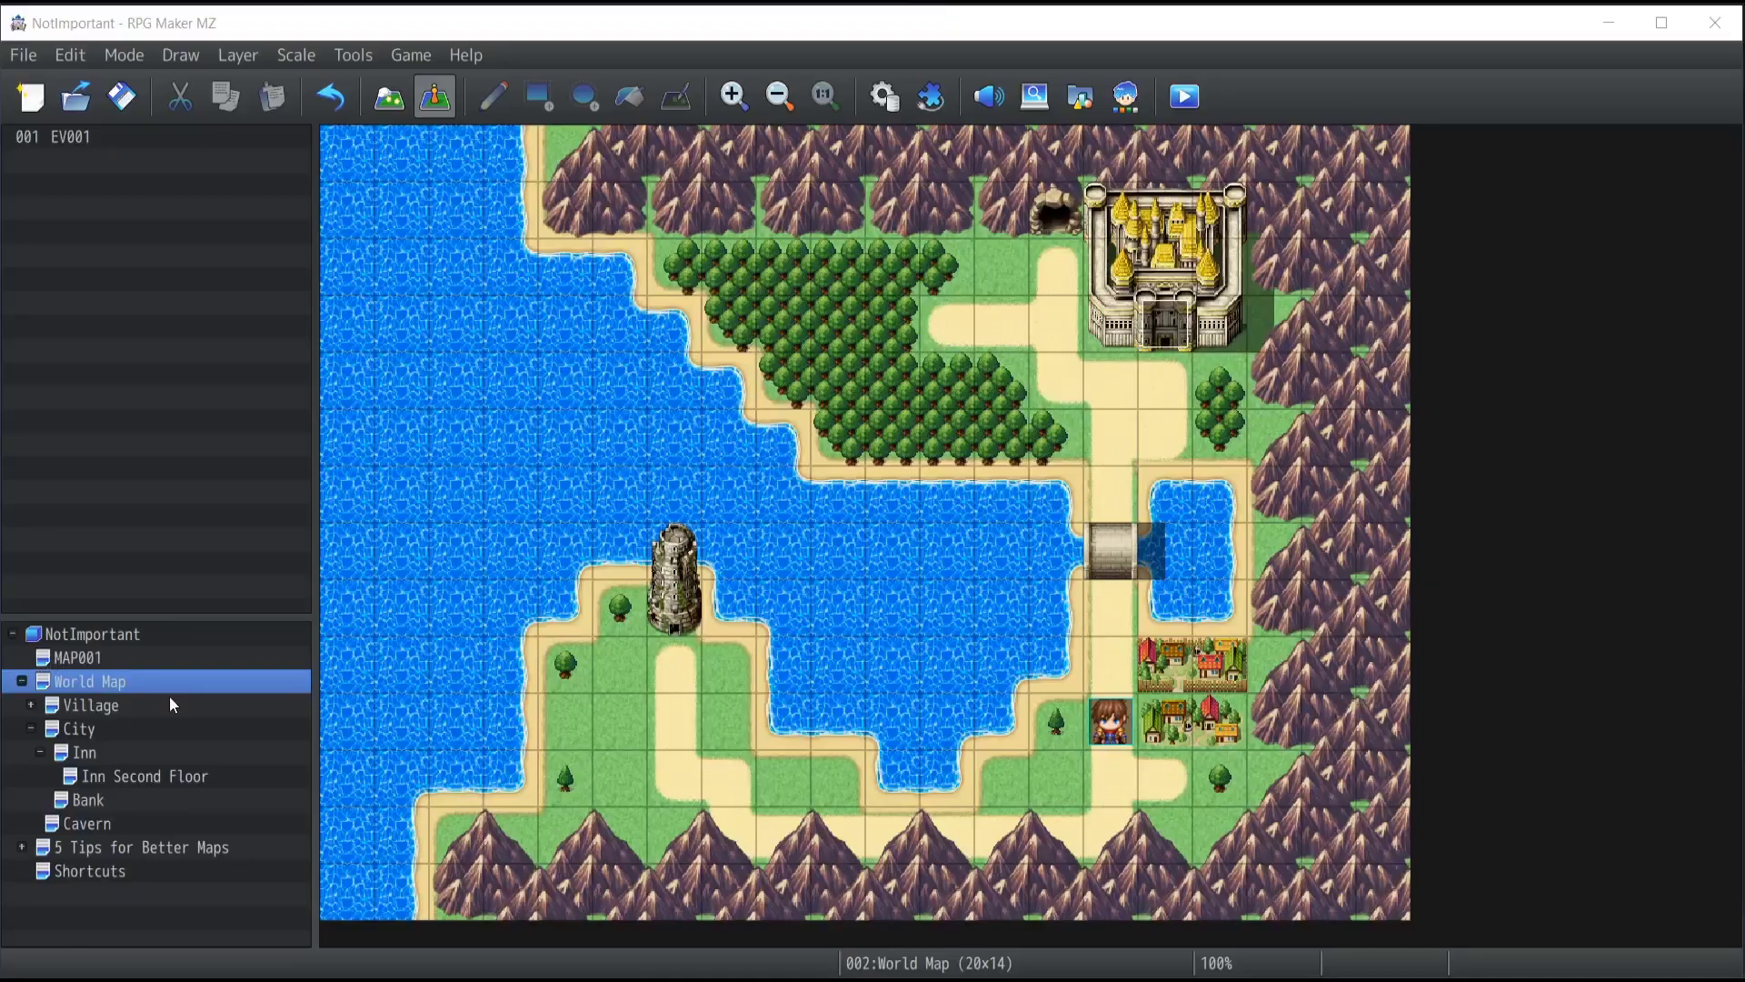
Step: Open the World Map's Map Properties from the map tree and select the Enc. Steps value
right_click(180, 684)
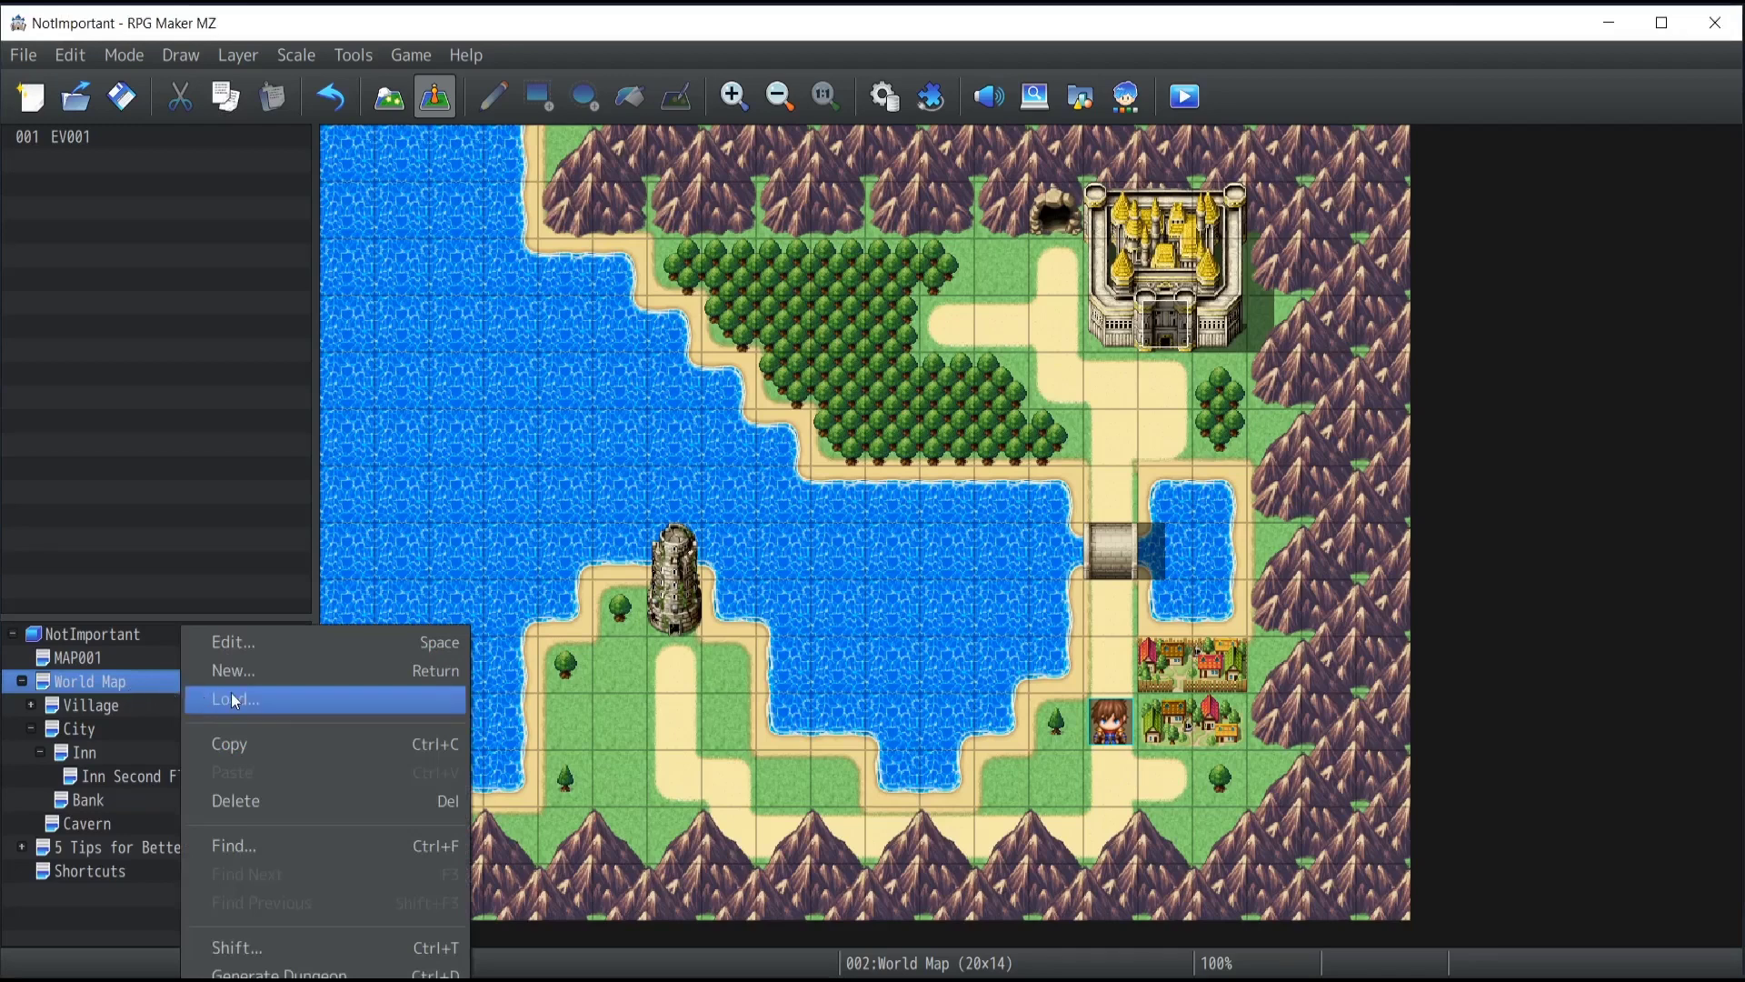
left_click(141, 685)
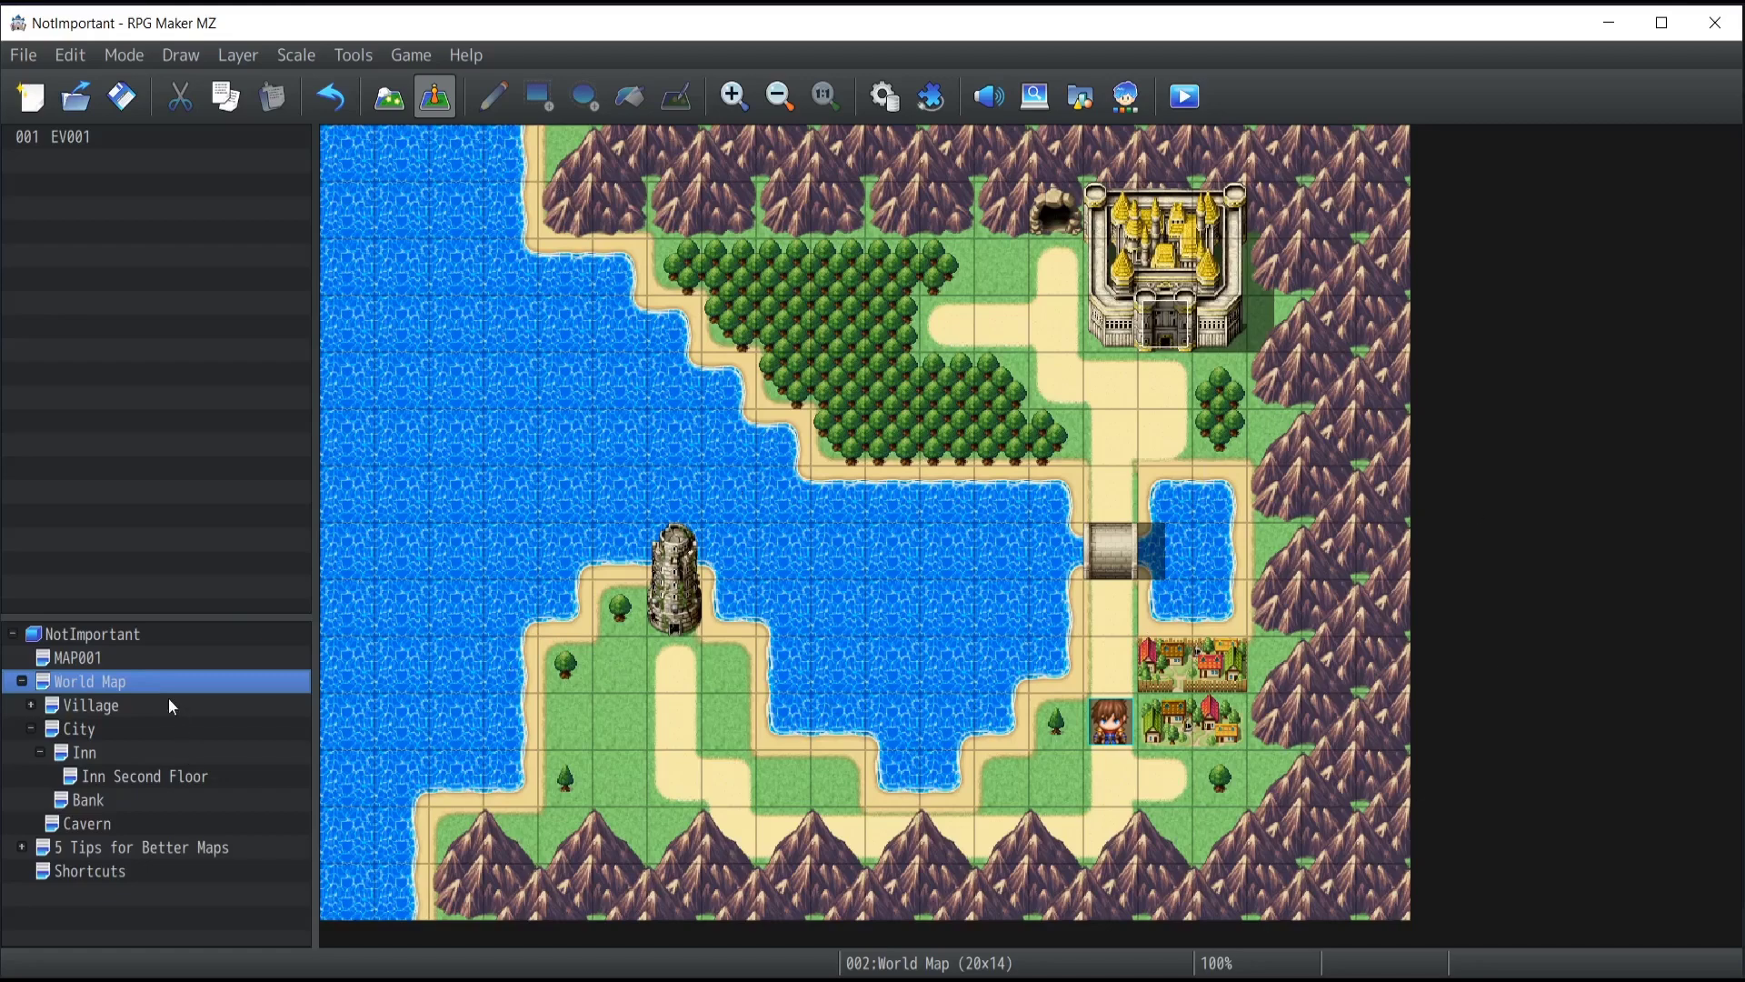
right_click(142, 684)
left_click(187, 645)
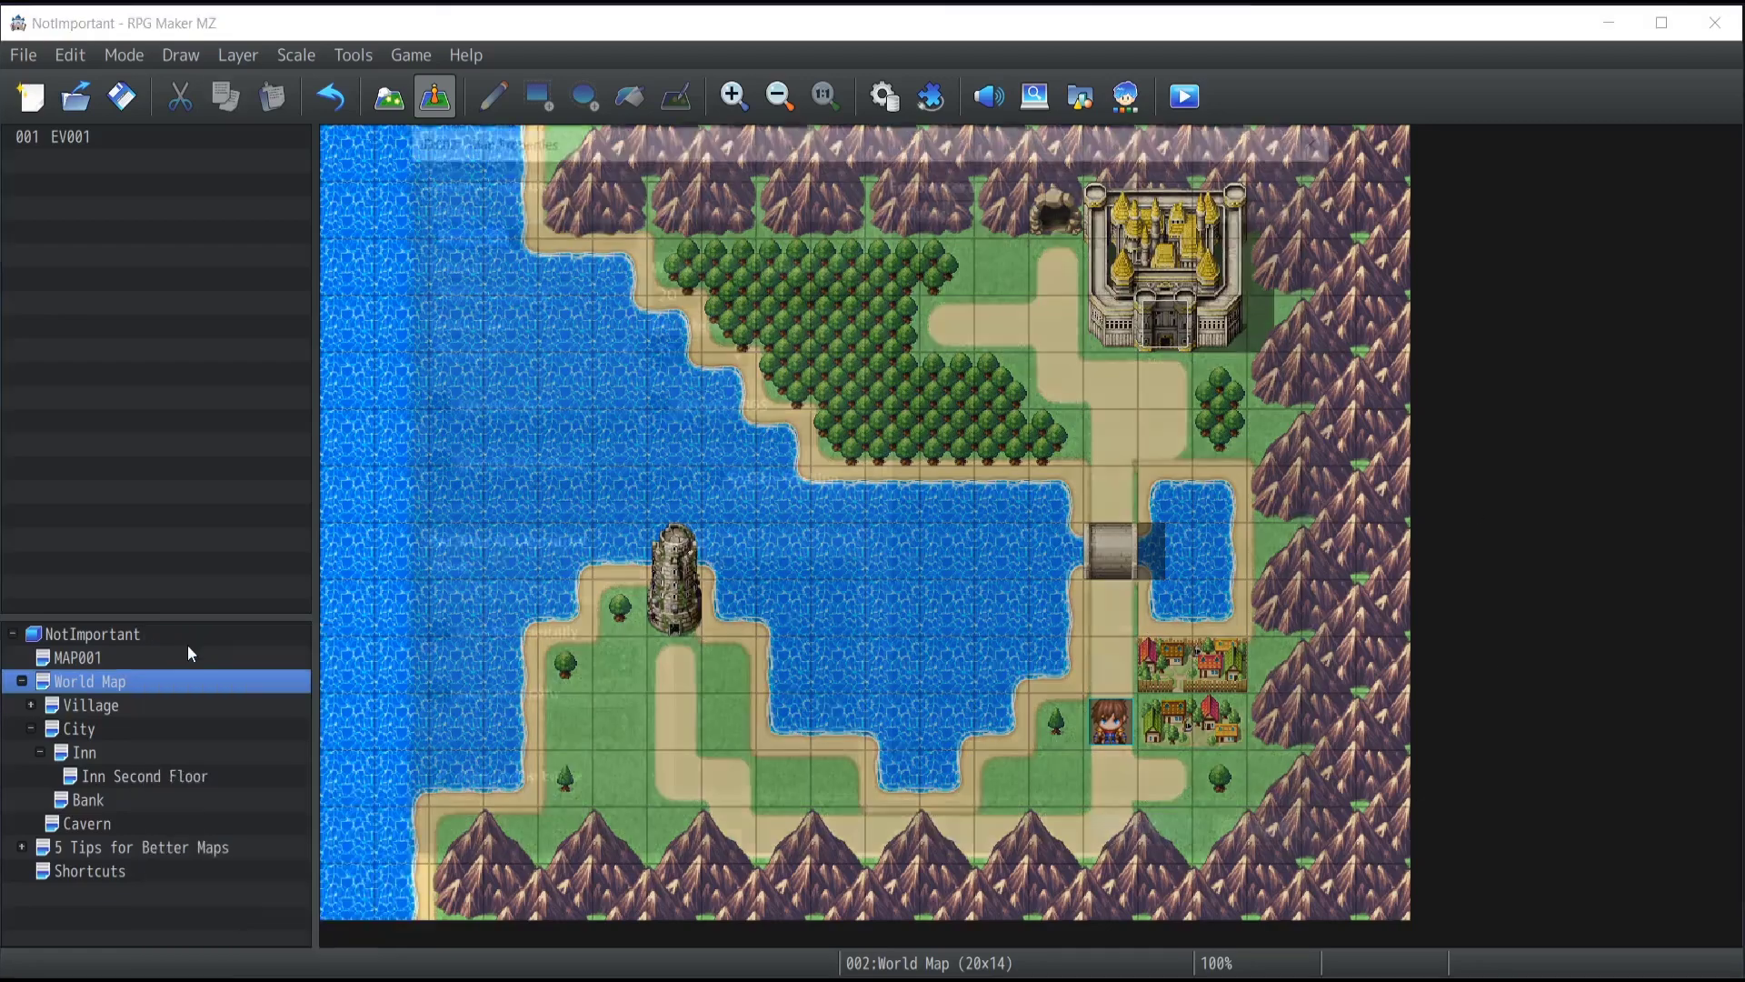
left_click(1040, 269)
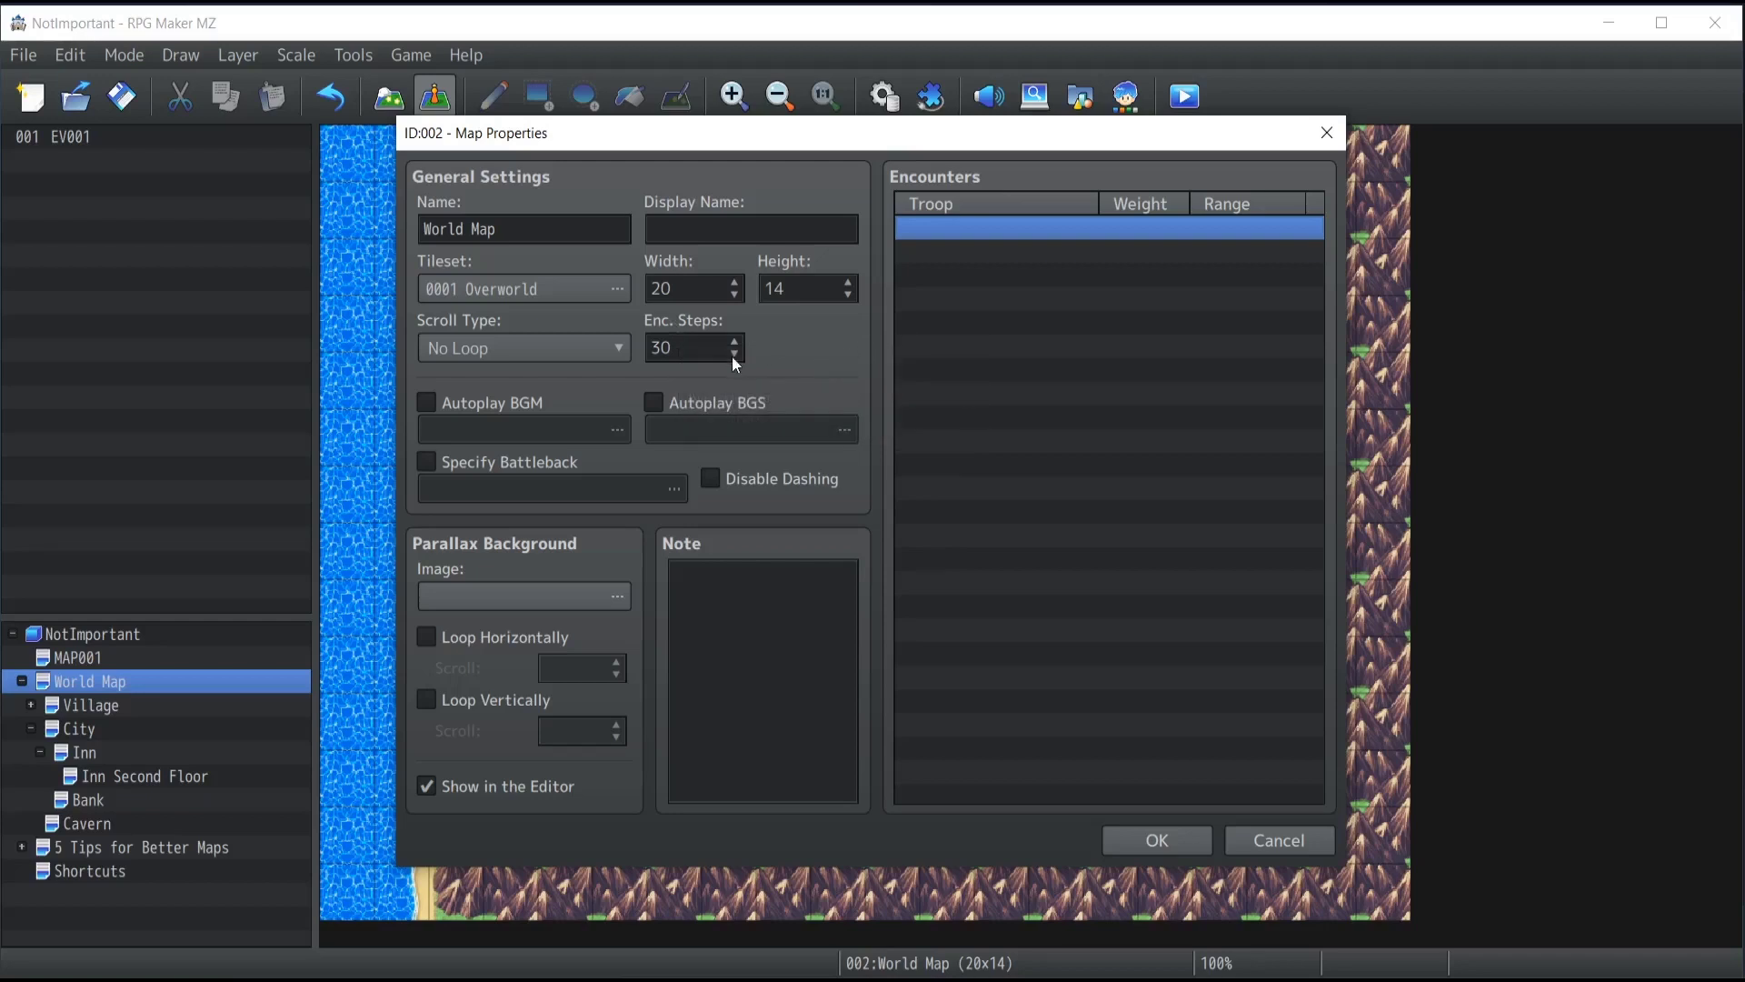
left_click(709, 354)
Step: Set Enc. Steps to 5 and select the first empty Encounters row
type("5")
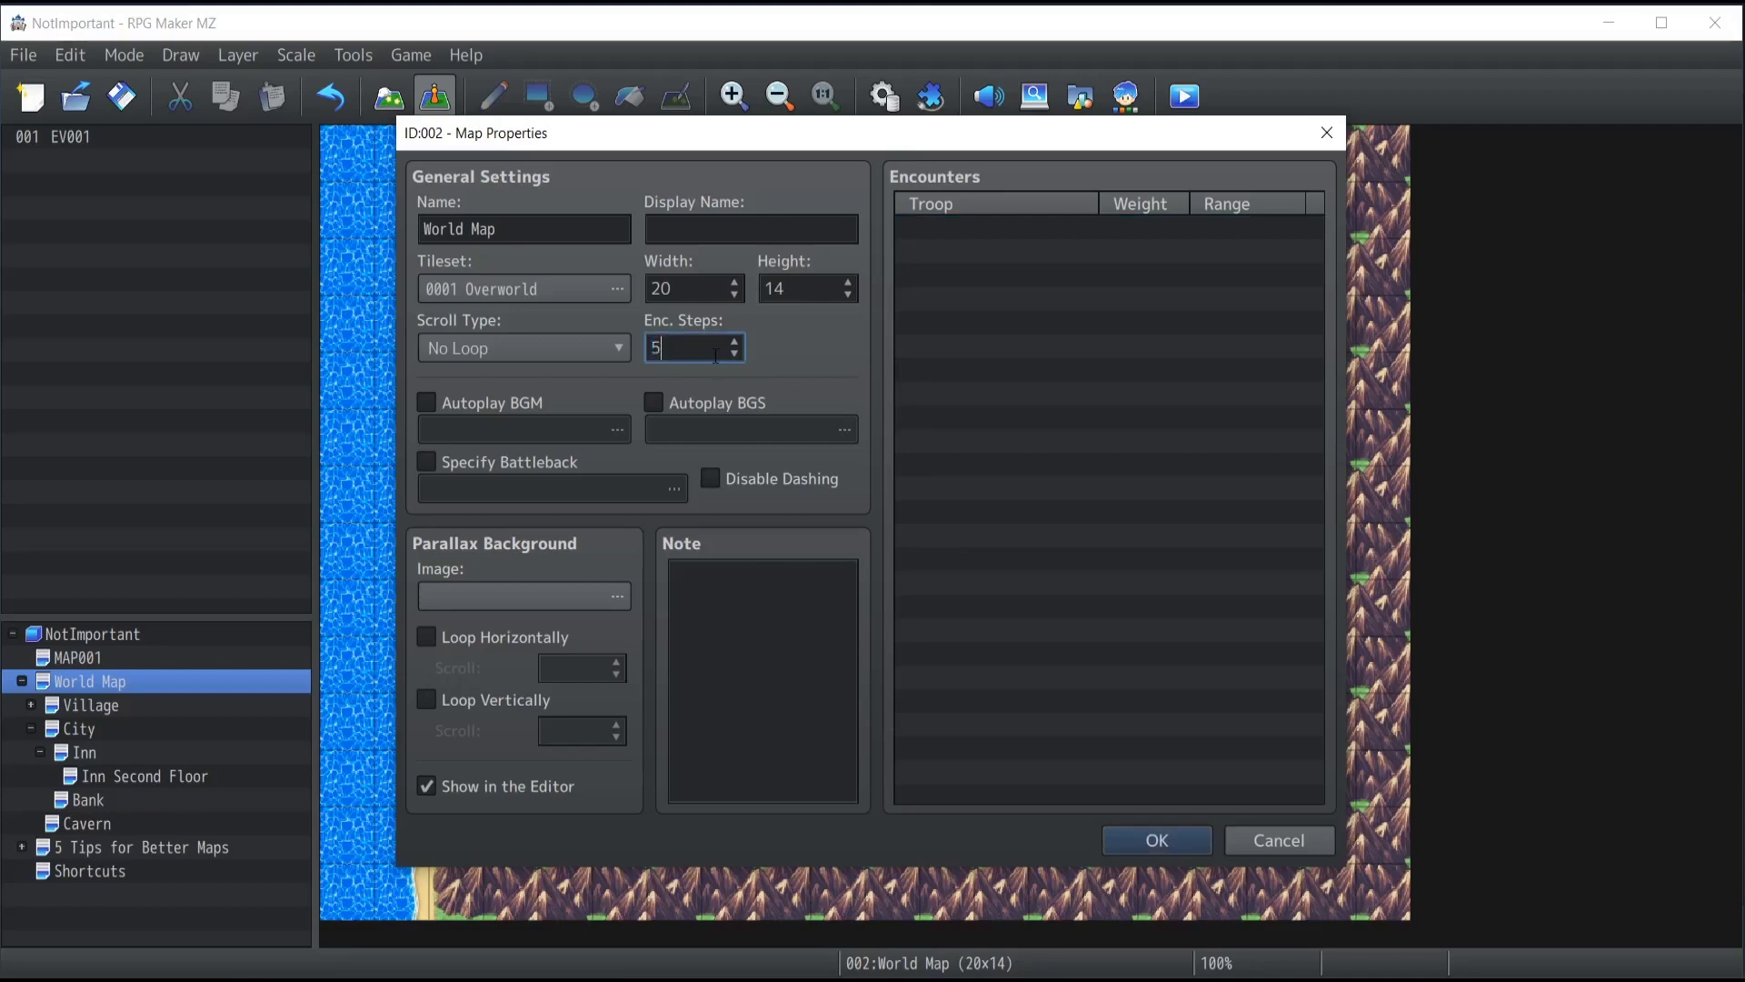
mouse_move(646, 134)
left_mouse_down()
mouse_move(1665, 198)
mouse_move(966, 166)
mouse_move(549, 171)
mouse_move(649, 157)
left_mouse_up()
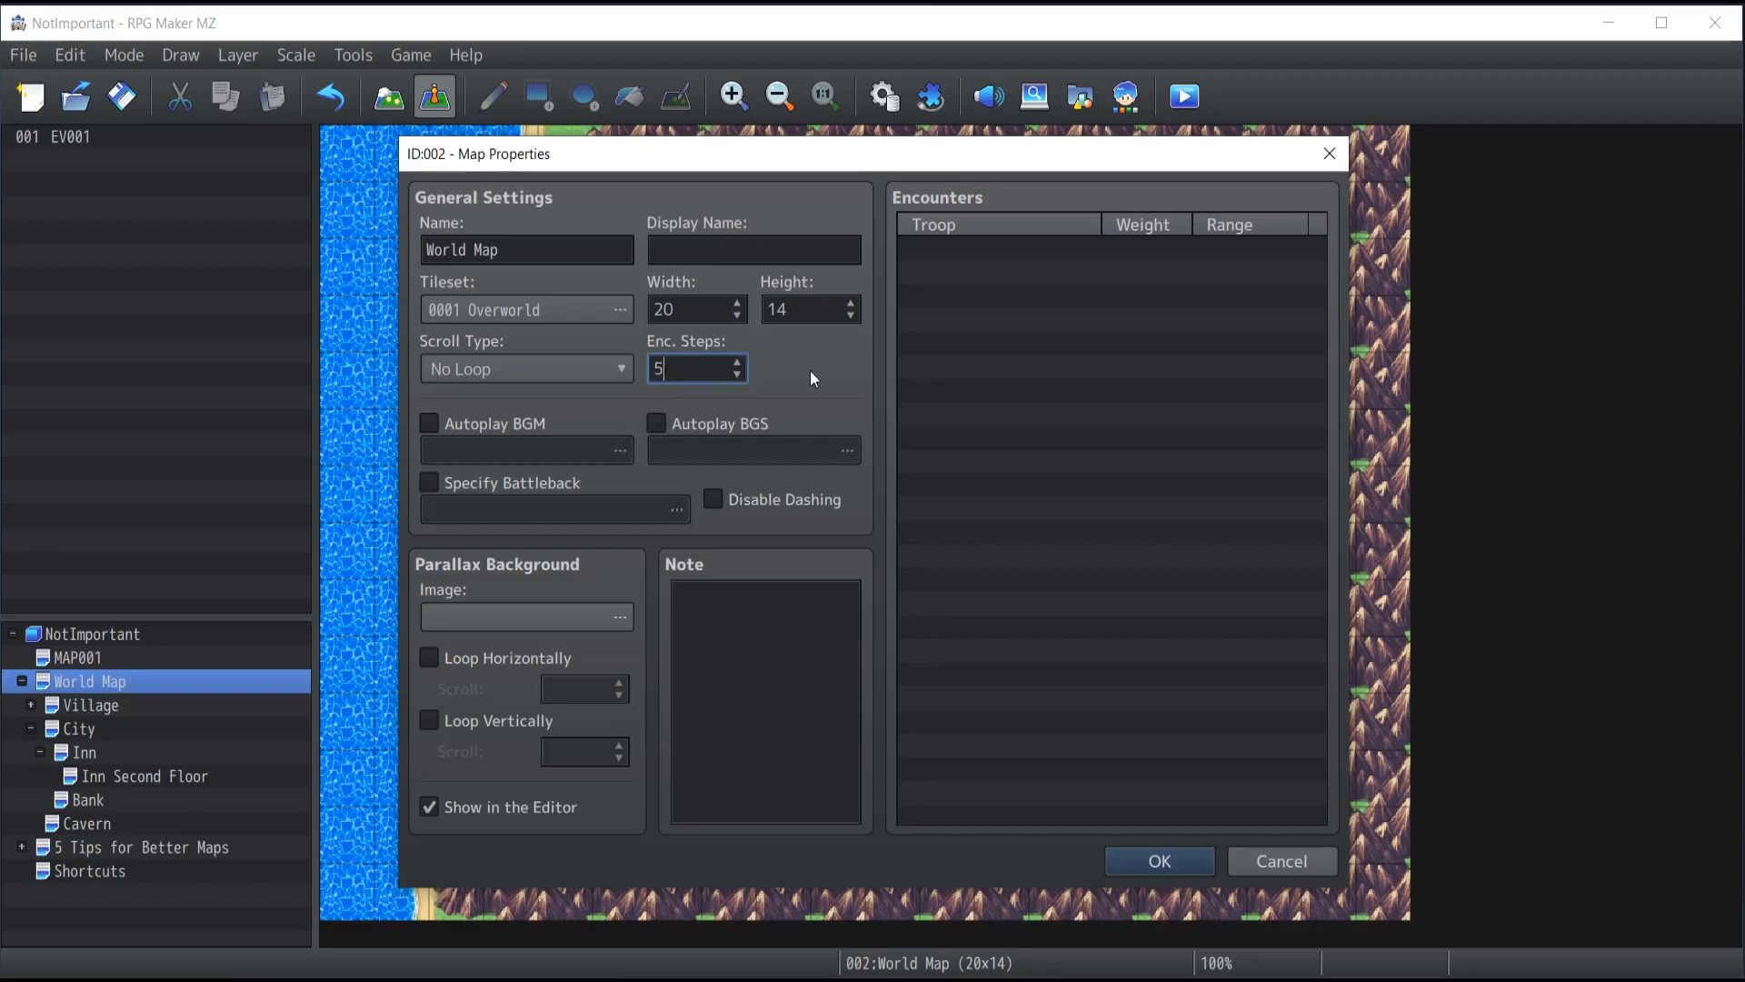
left_click(977, 250)
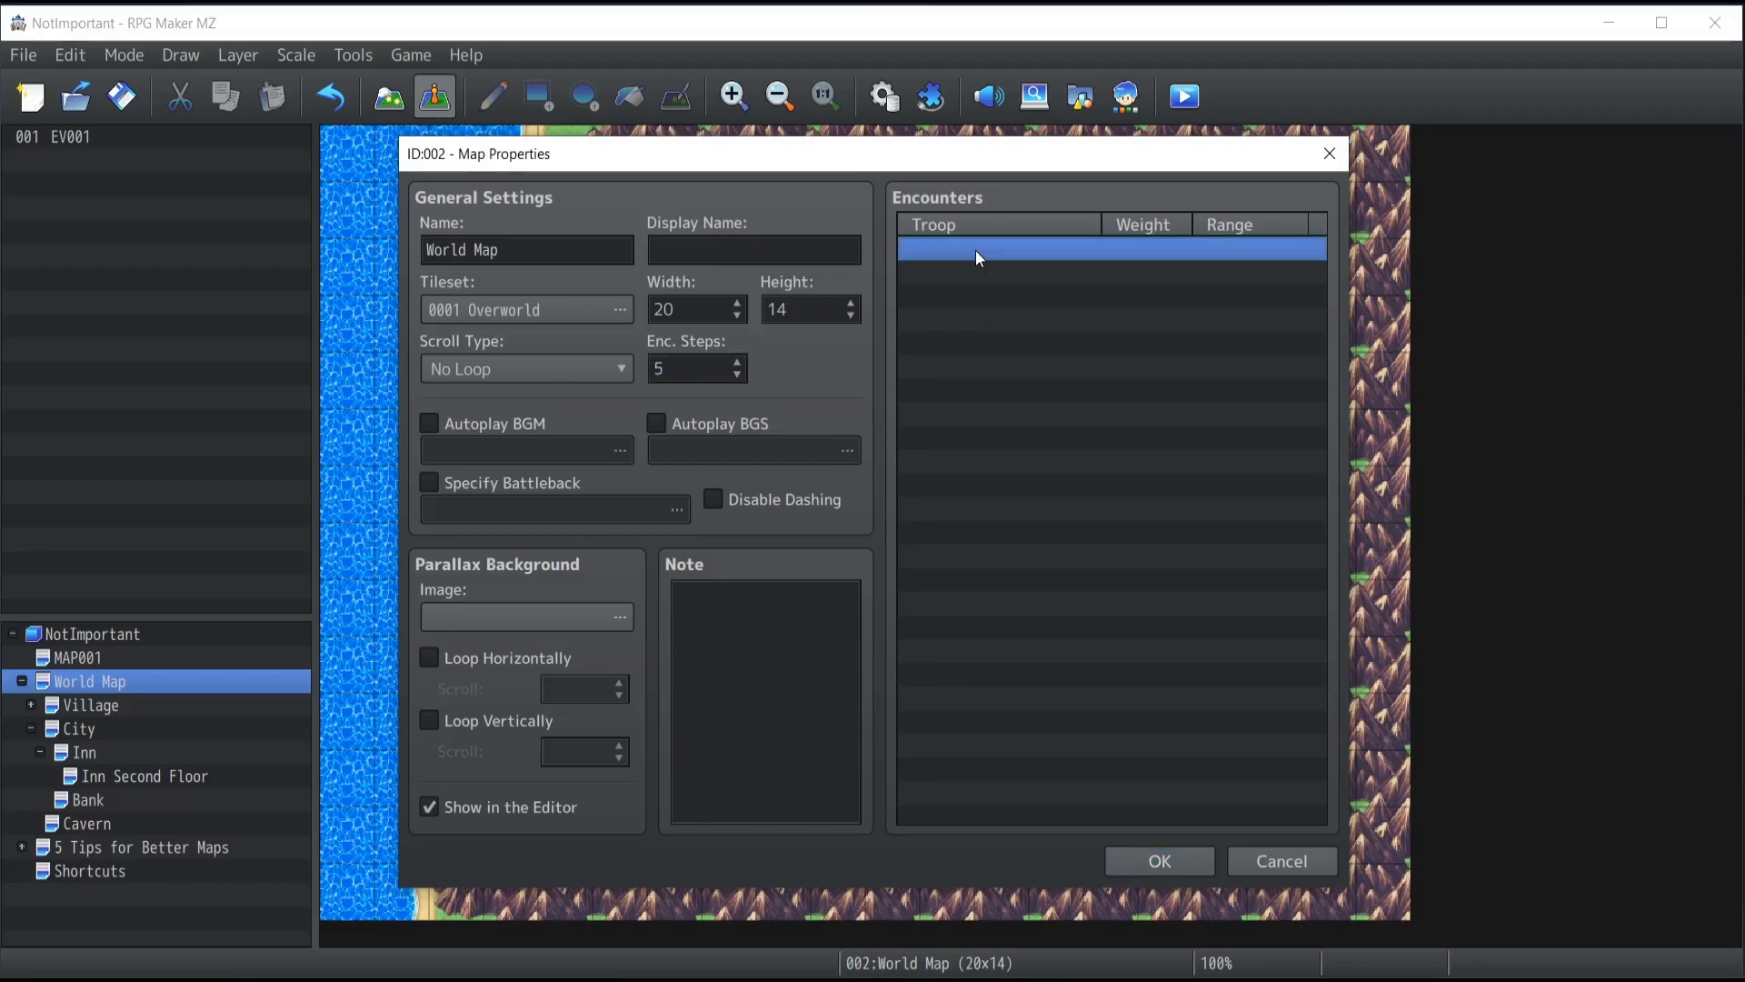
Step: Add troop 0001 Goblin*2 as an encounter with weight 5, specified by Region ID 1
double_click(976, 252)
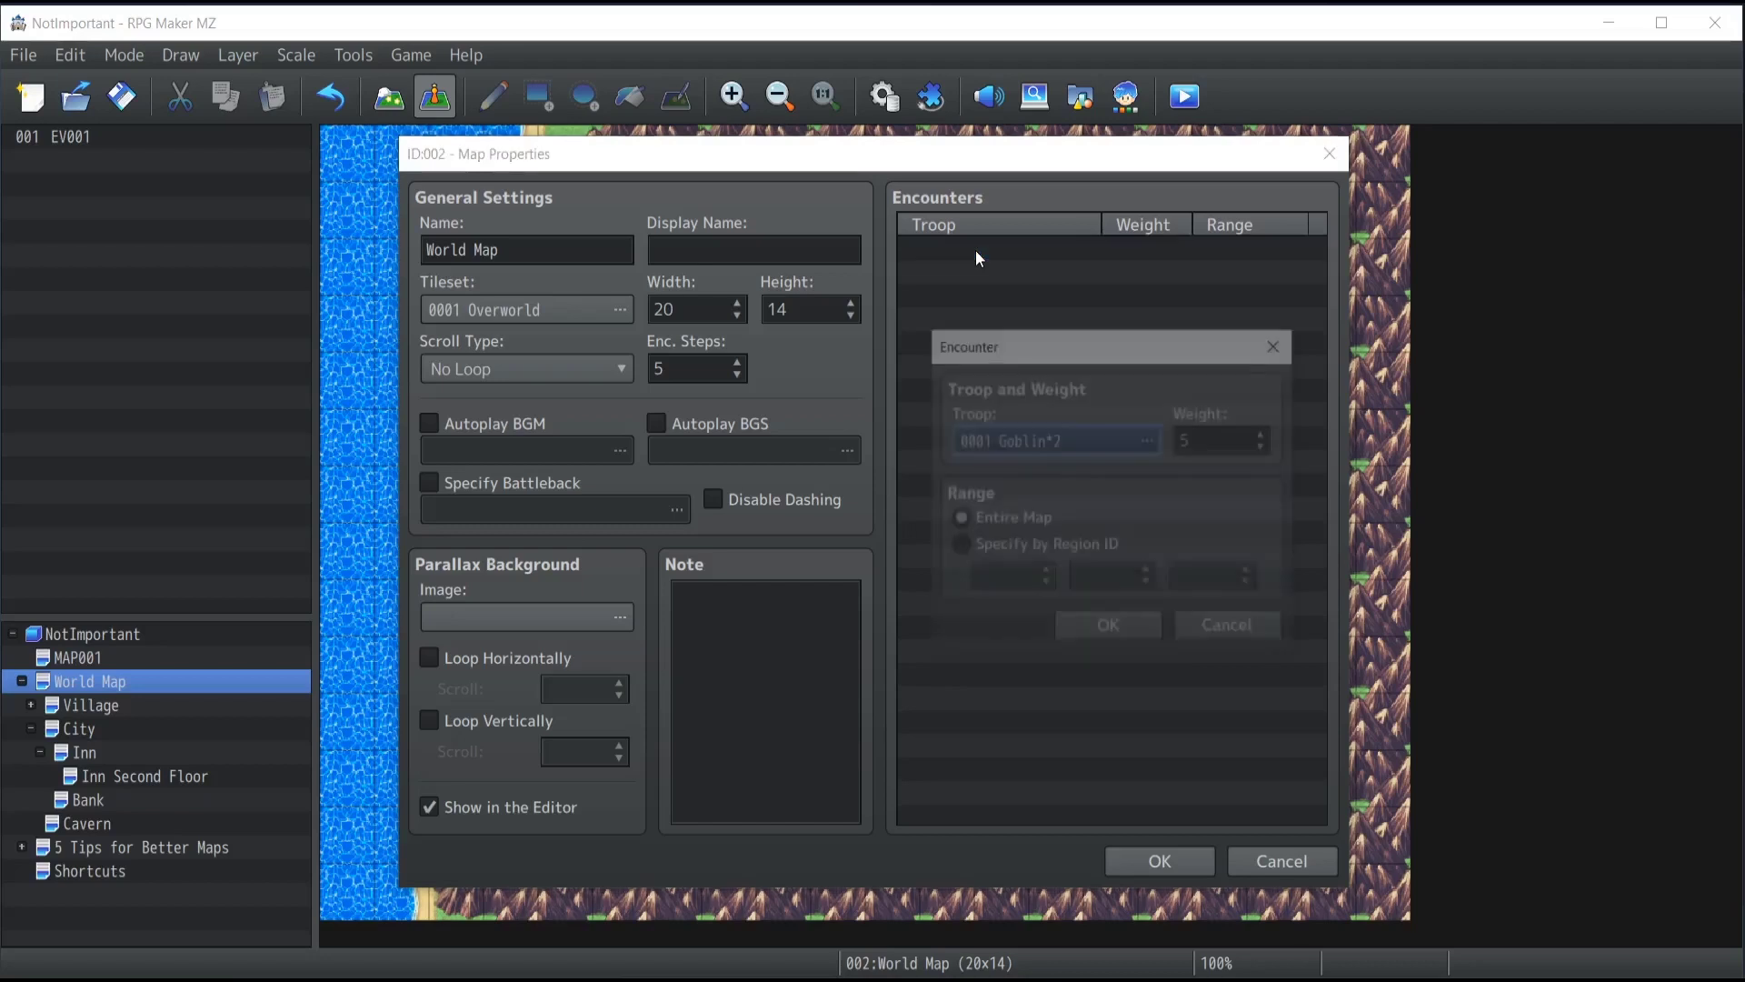
left_click(1083, 444)
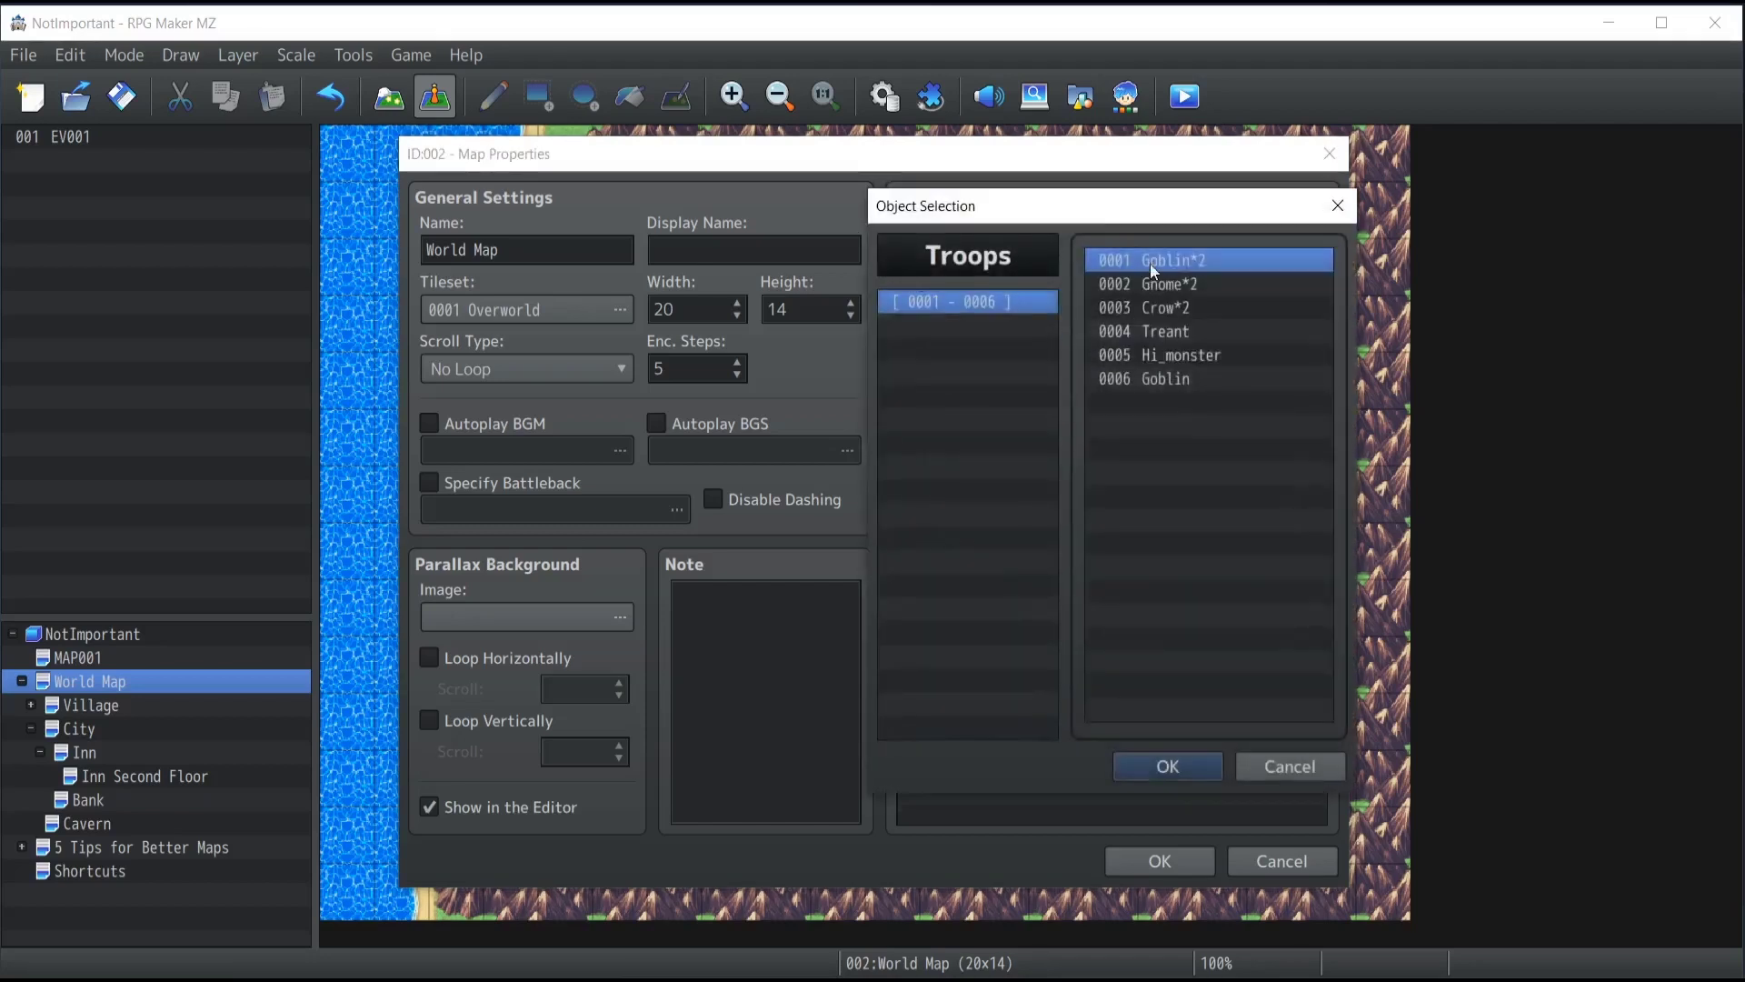
left_click(1170, 772)
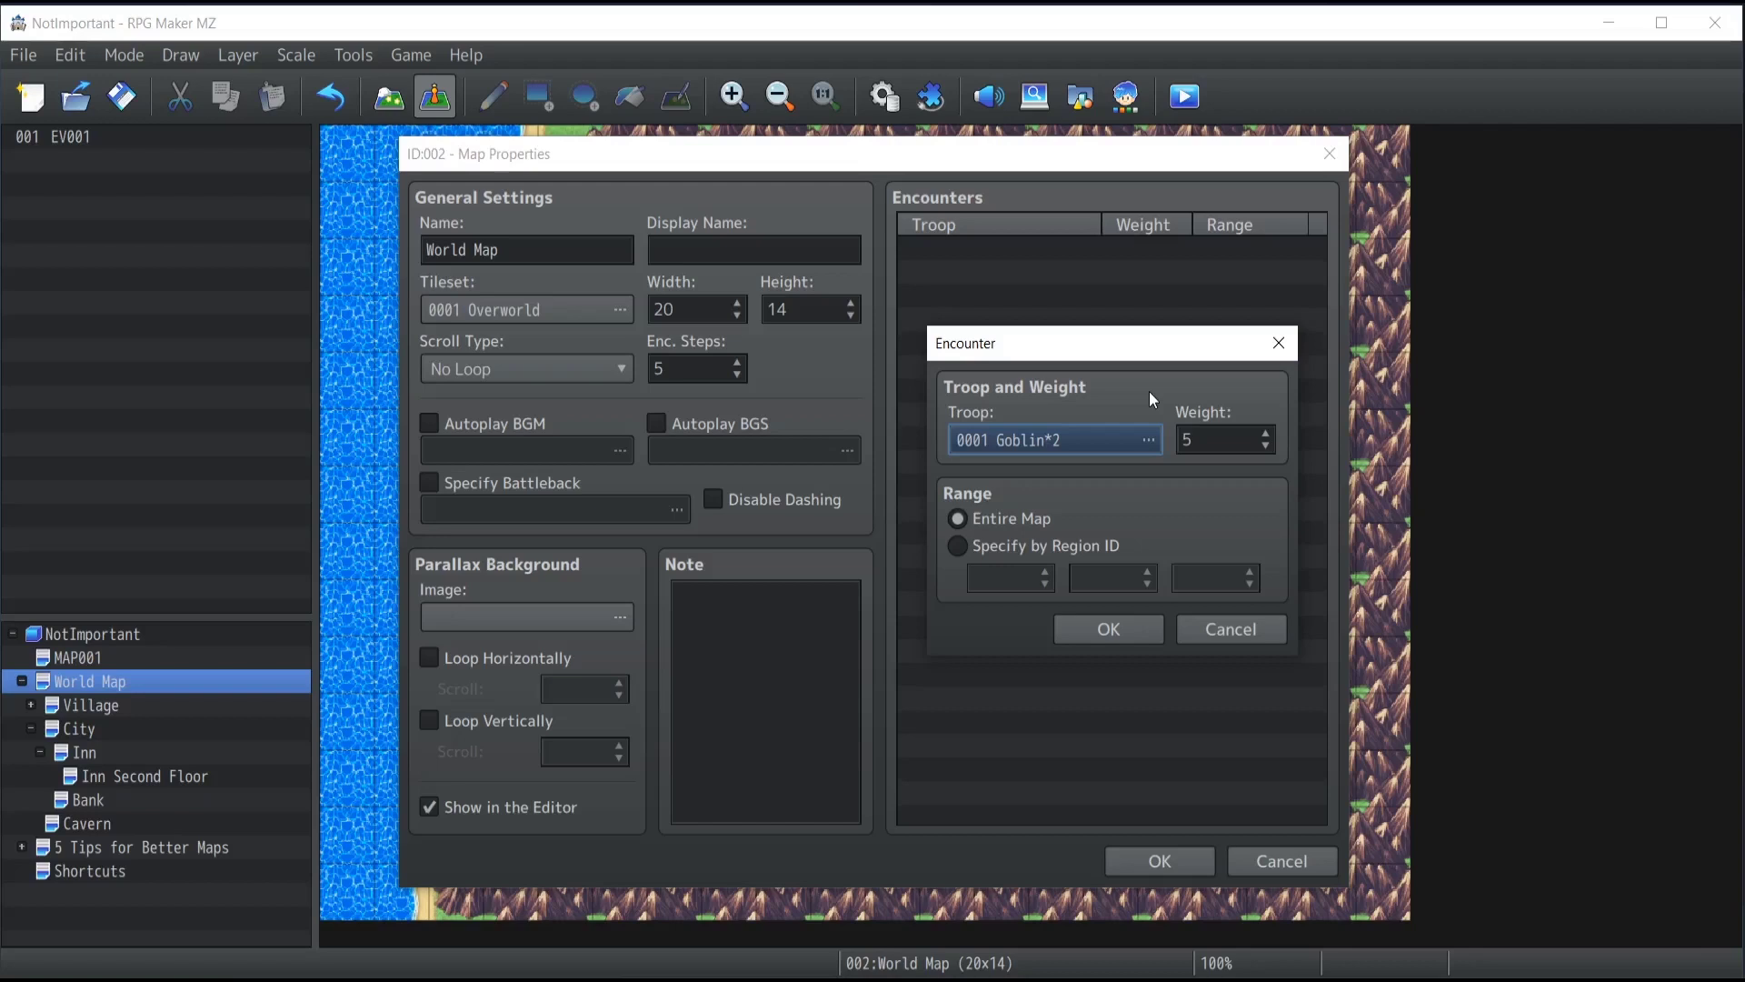
left_click(962, 518)
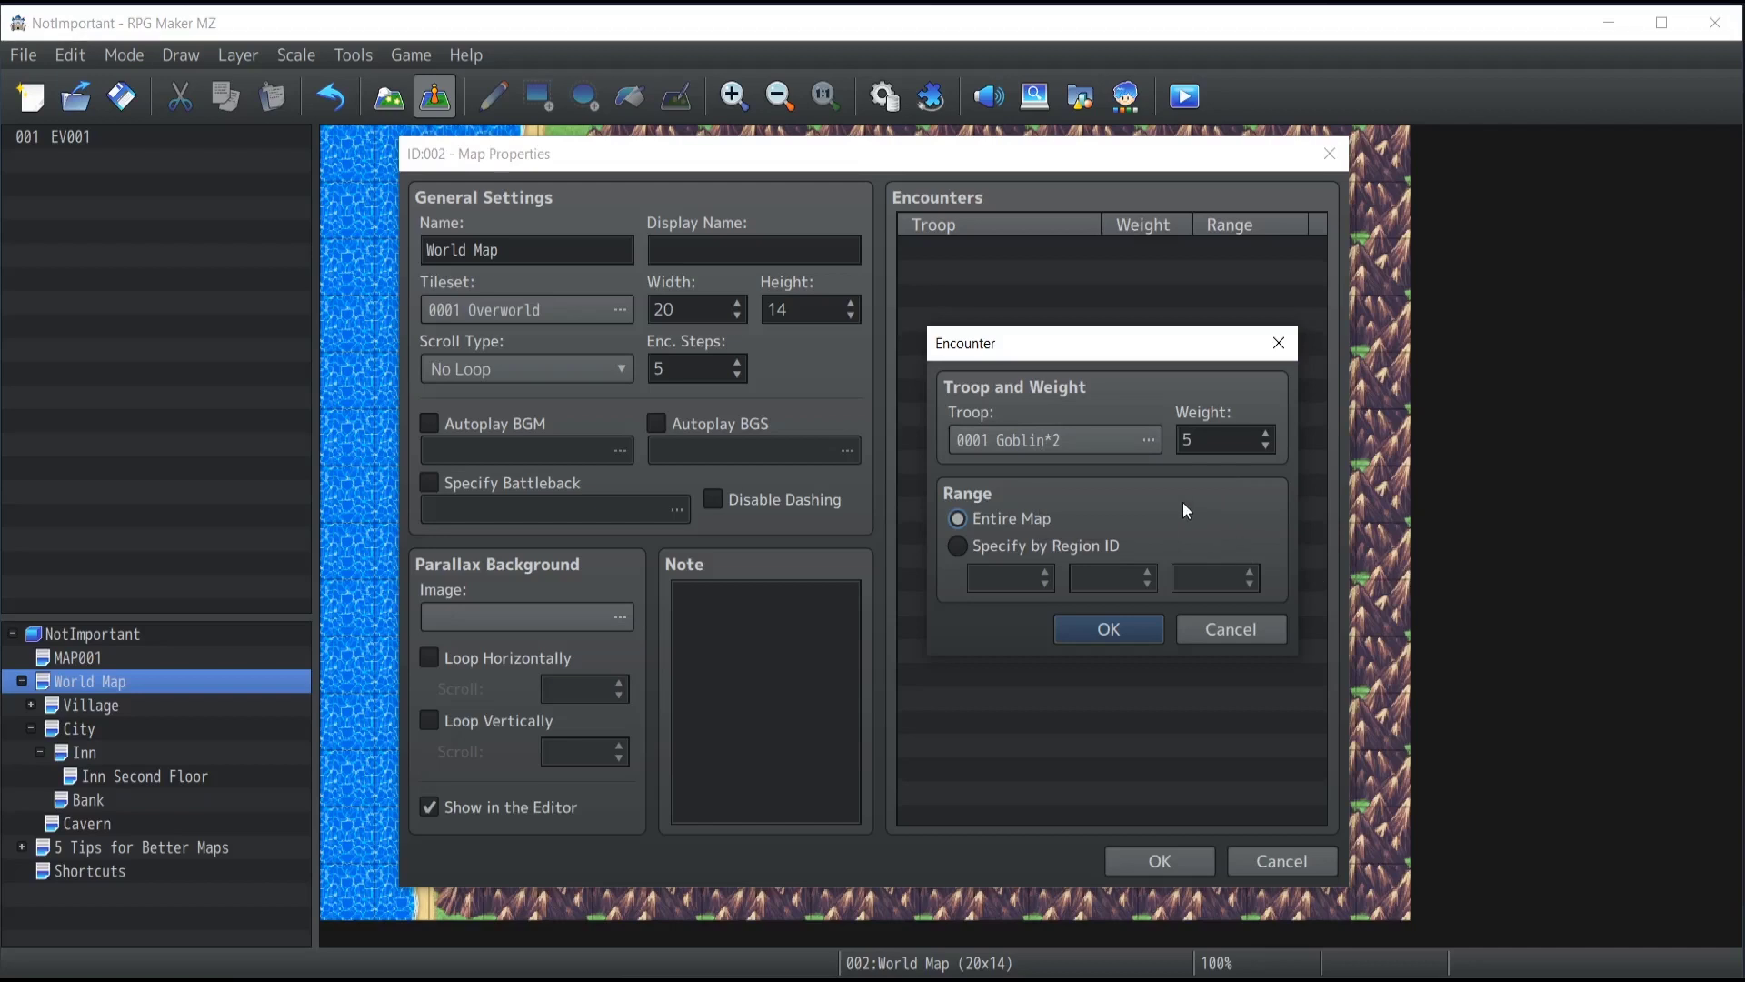
left_click(957, 547)
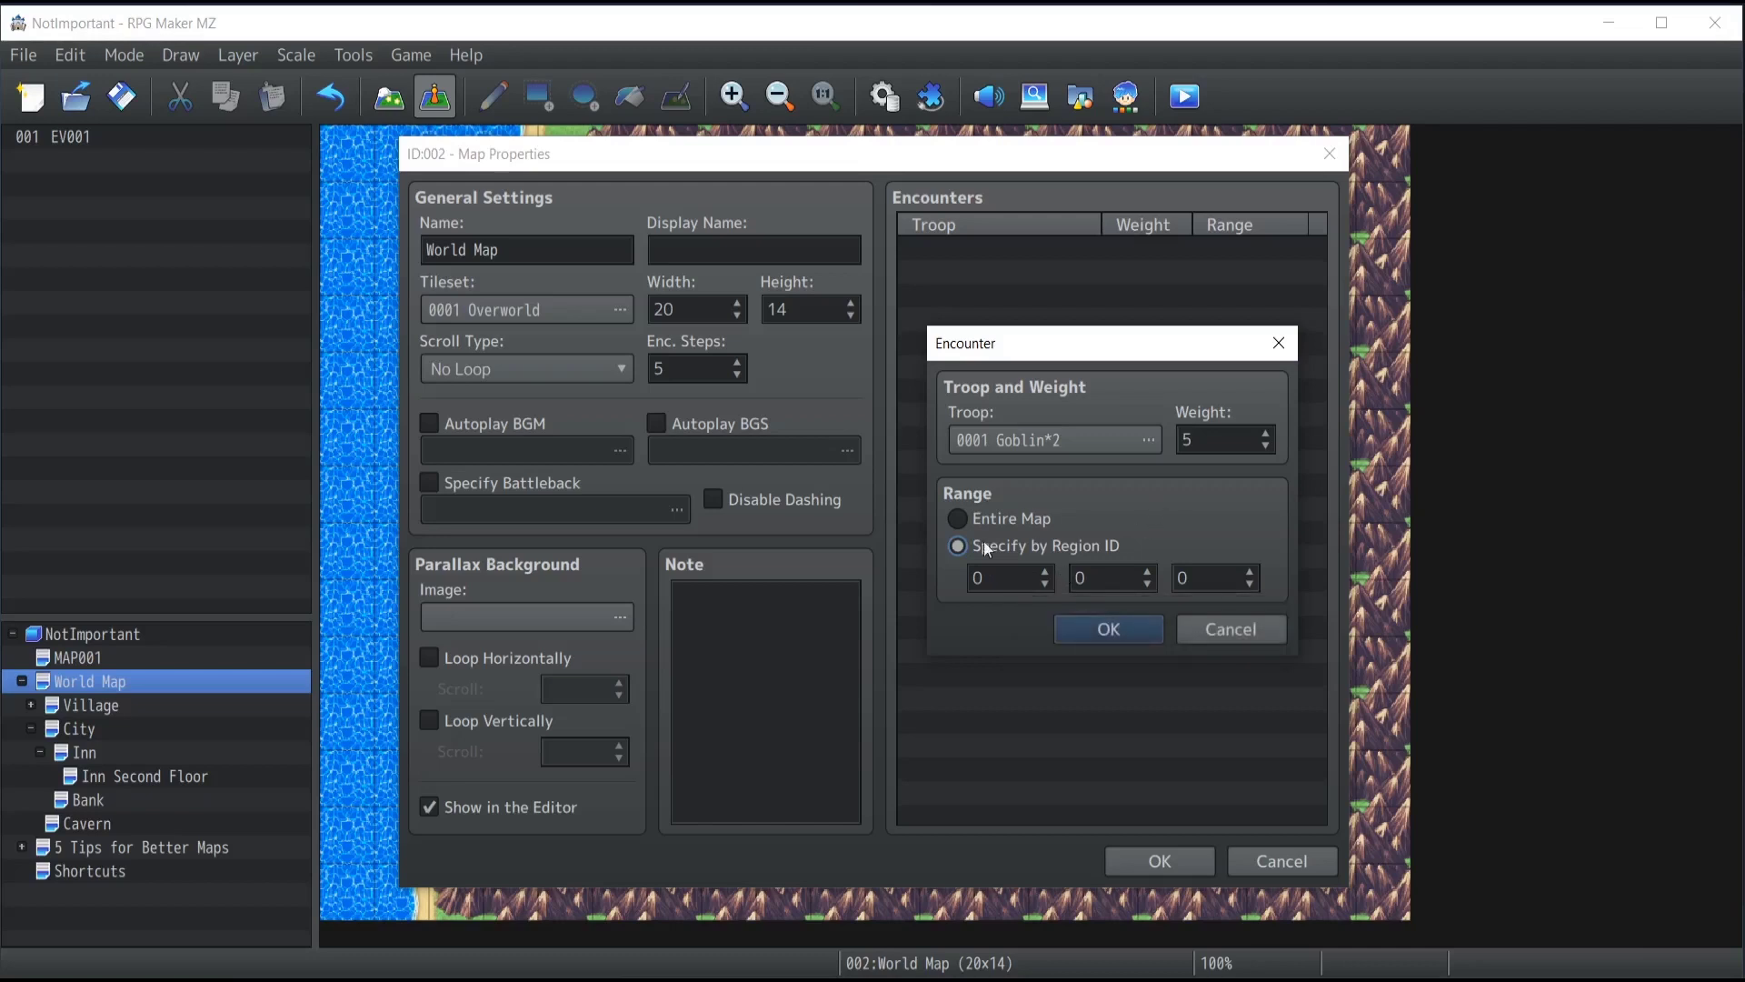
double_click(1007, 578)
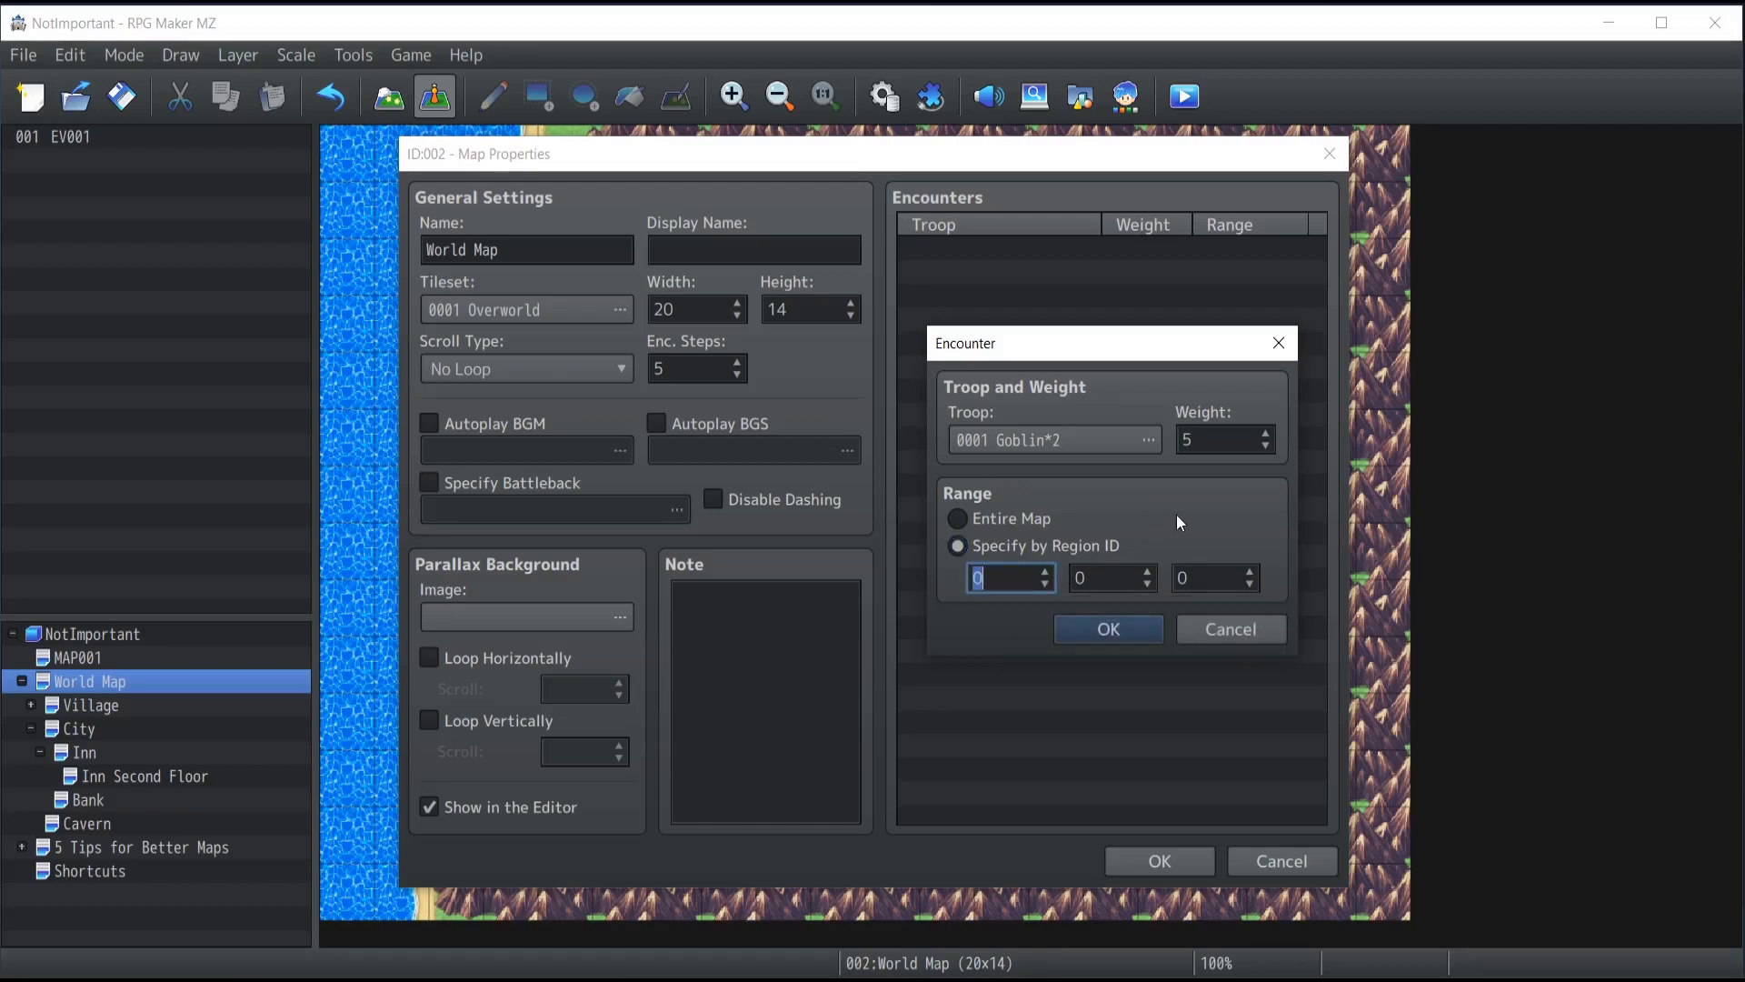
type("1")
left_click(1107, 627)
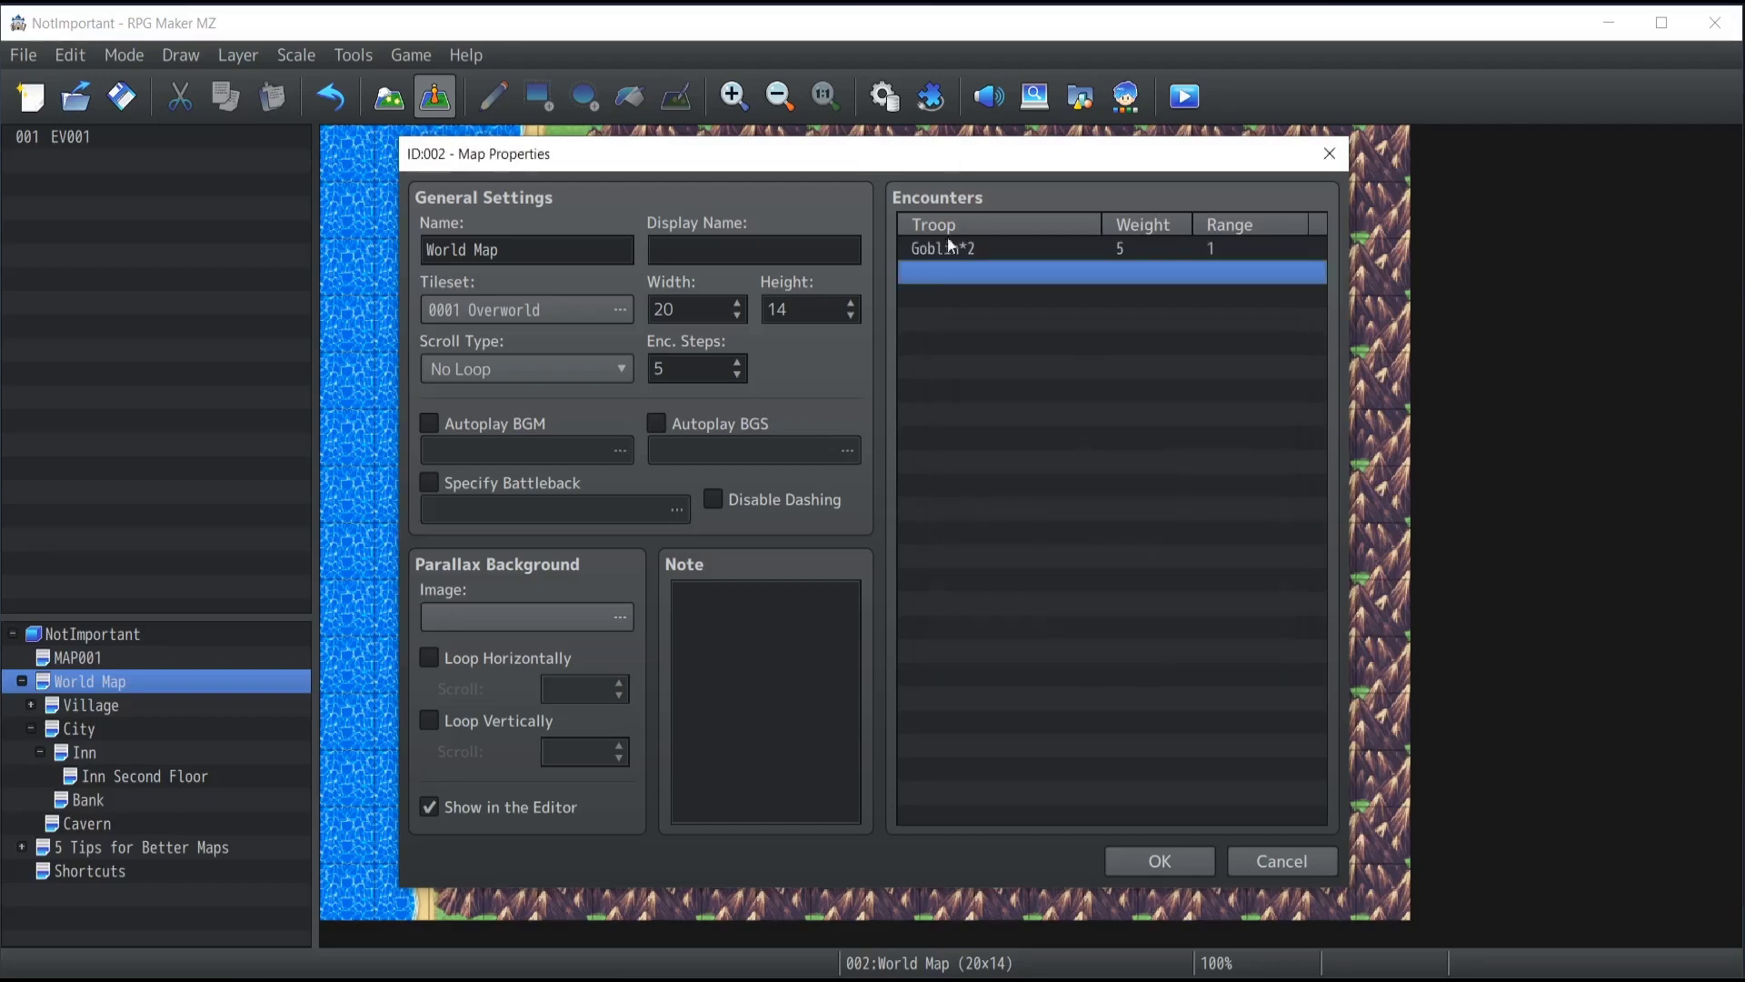
Step: Add troop 0002 Gnome*2 as a second encounter, specified by Region ID 2
double_click(948, 275)
left_click(1118, 437)
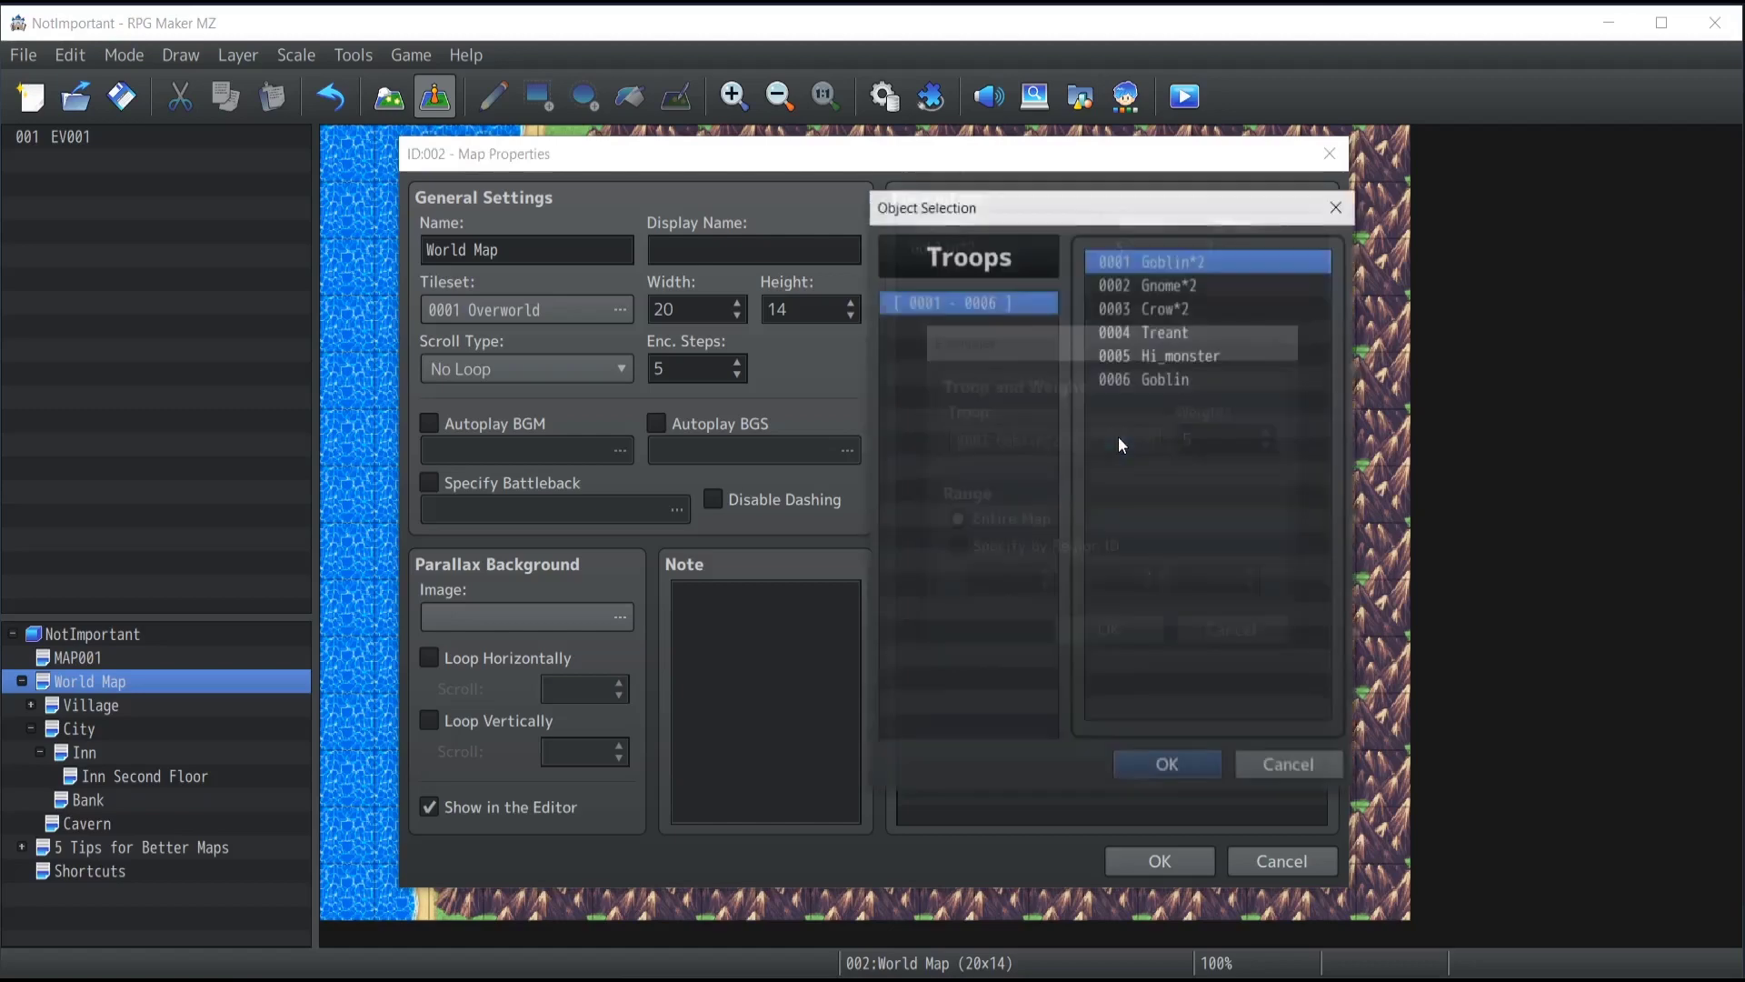
left_click(1176, 283)
left_click(1162, 768)
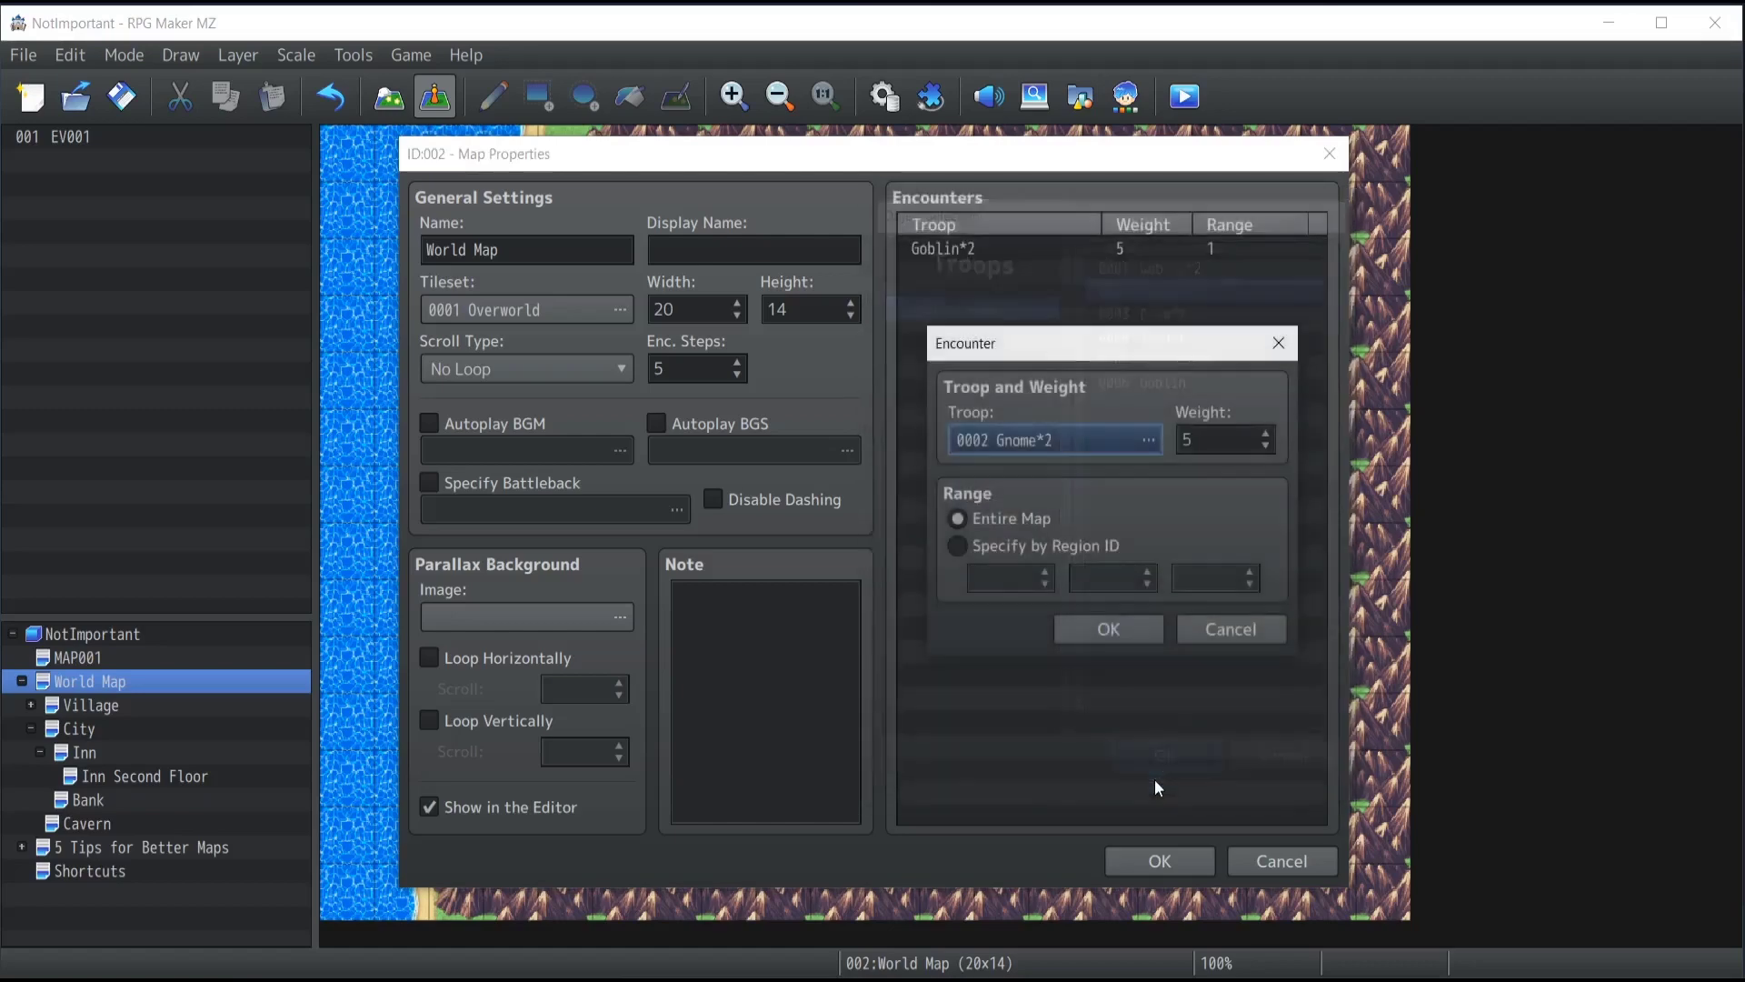
left_click(957, 546)
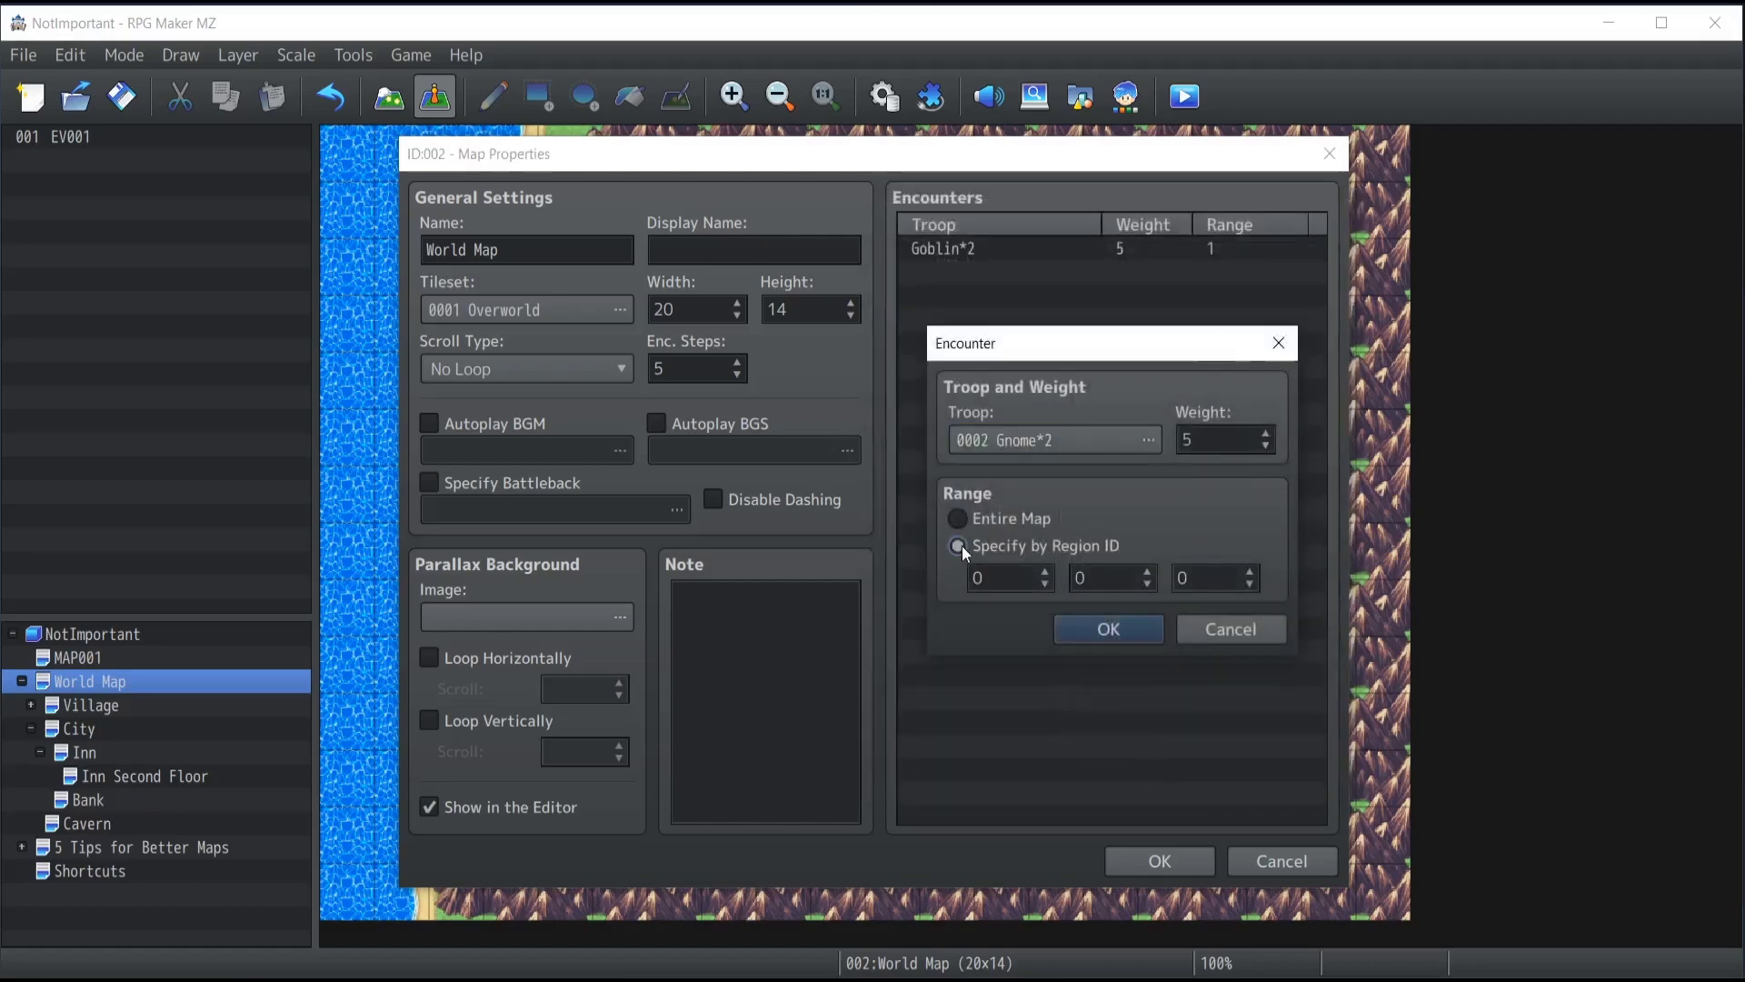
left_click(1000, 579)
type("2")
left_click(1109, 631)
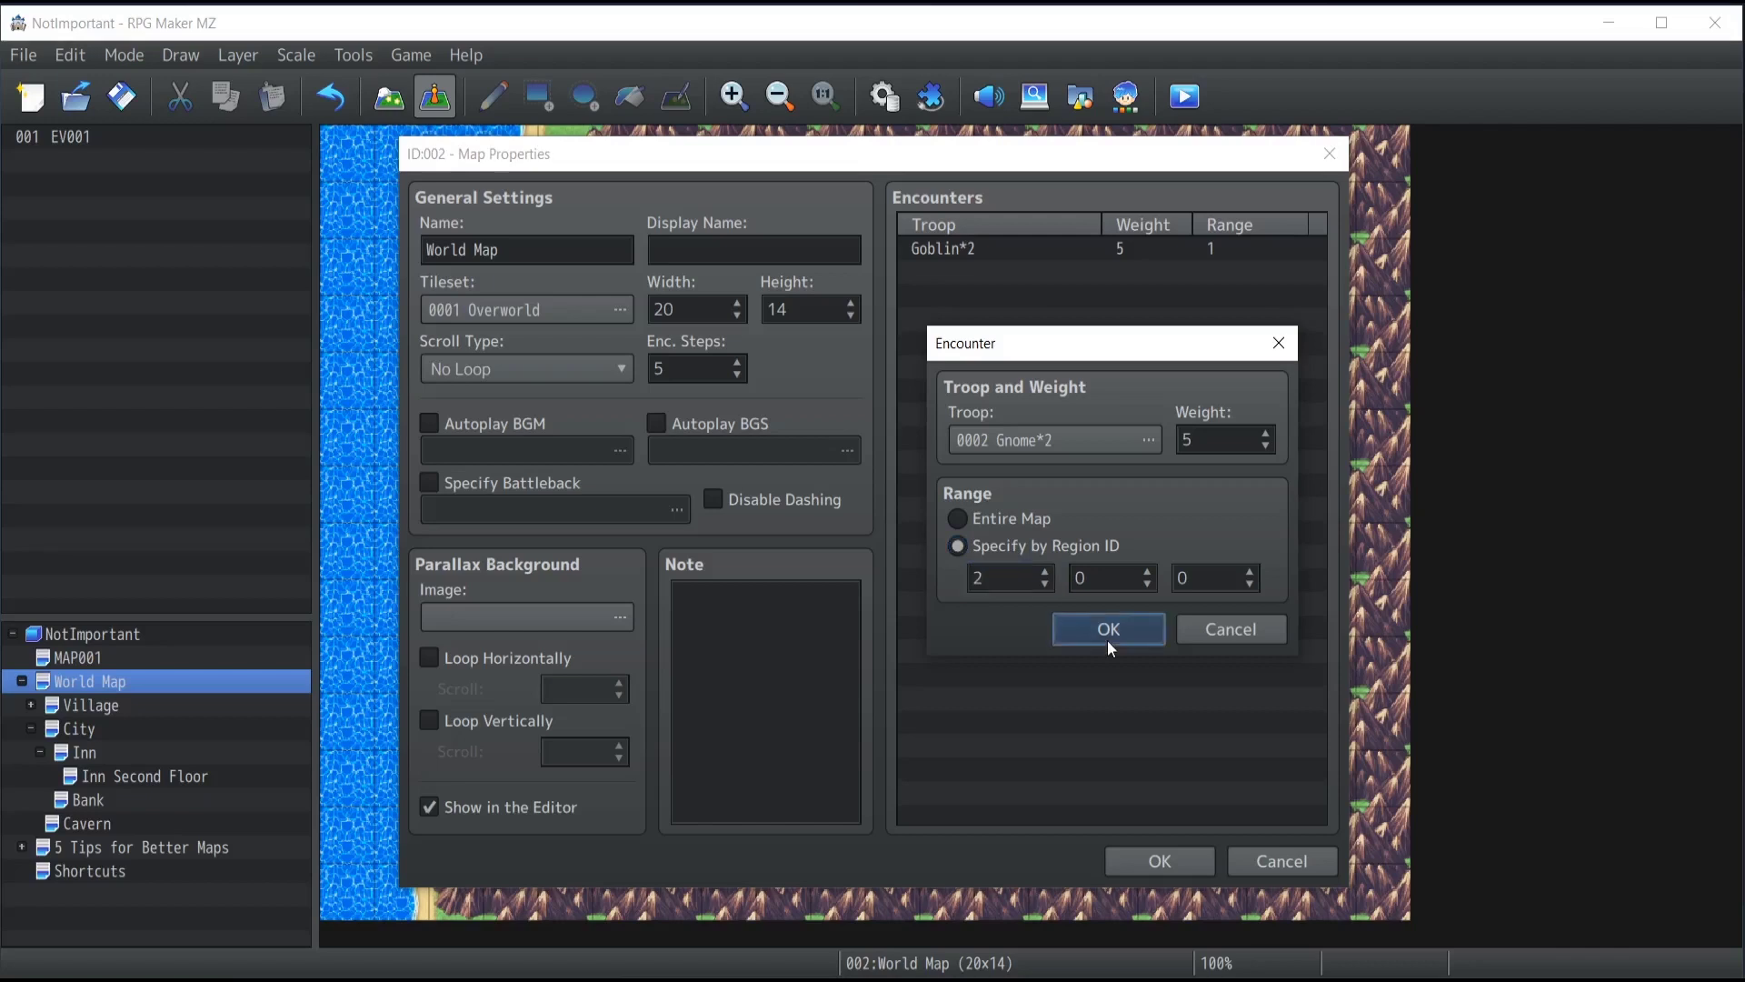
Step: Review the Goblin*2 and Gnome*2 encounter entries and apply the Map Properties
left_click(956, 254)
left_click(950, 277)
left_click(951, 255)
left_click(951, 277)
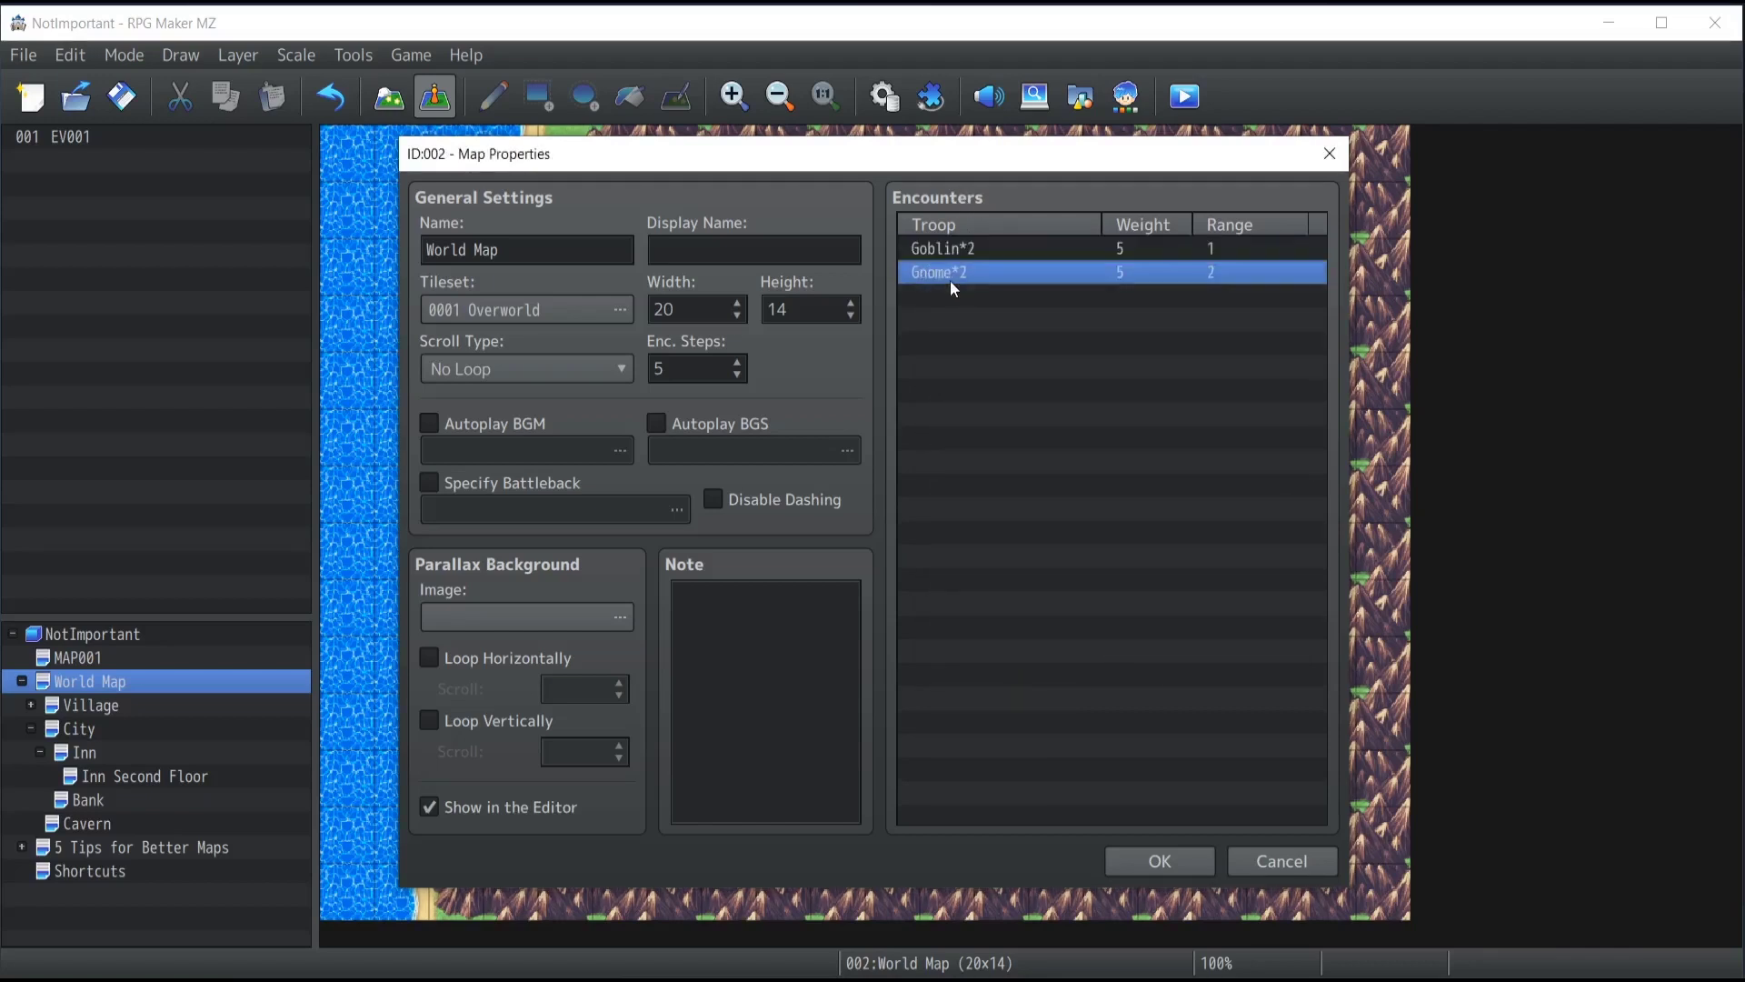
left_click(945, 255)
key("Down")
left_click(946, 255)
key("Down")
left_click(1159, 862)
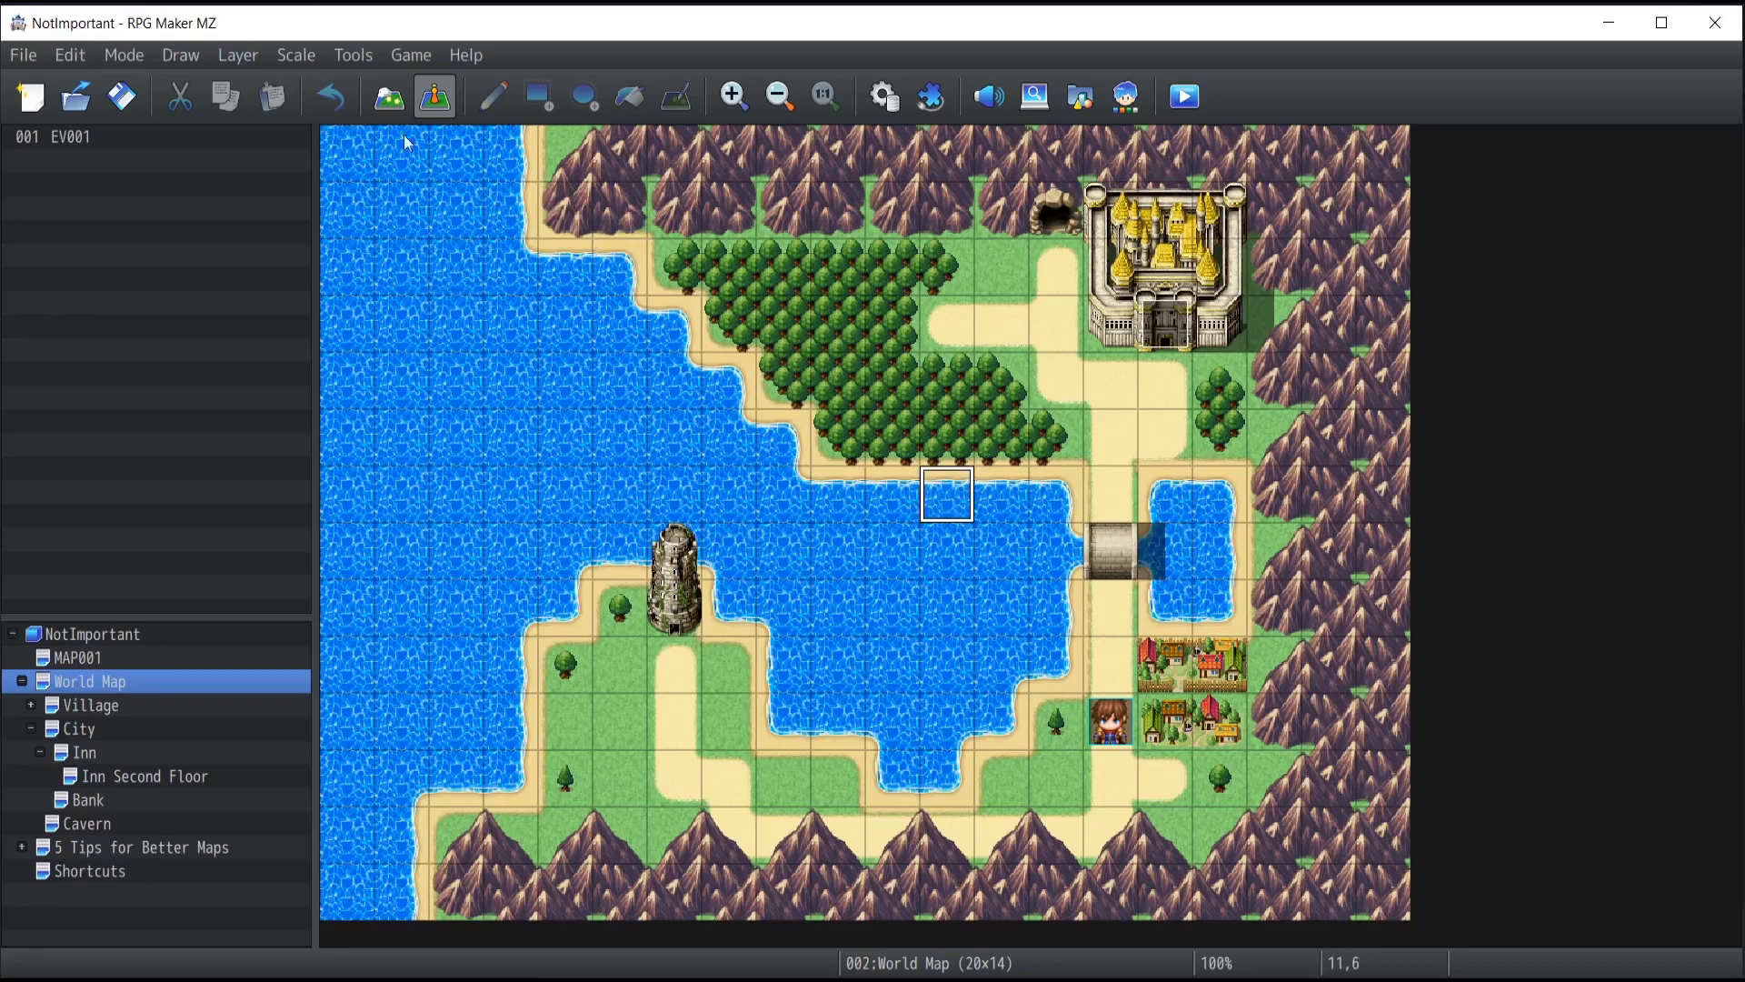
Step: Select region tile 1 in the R palette and the Rectangle drawing tool
left_click(391, 100)
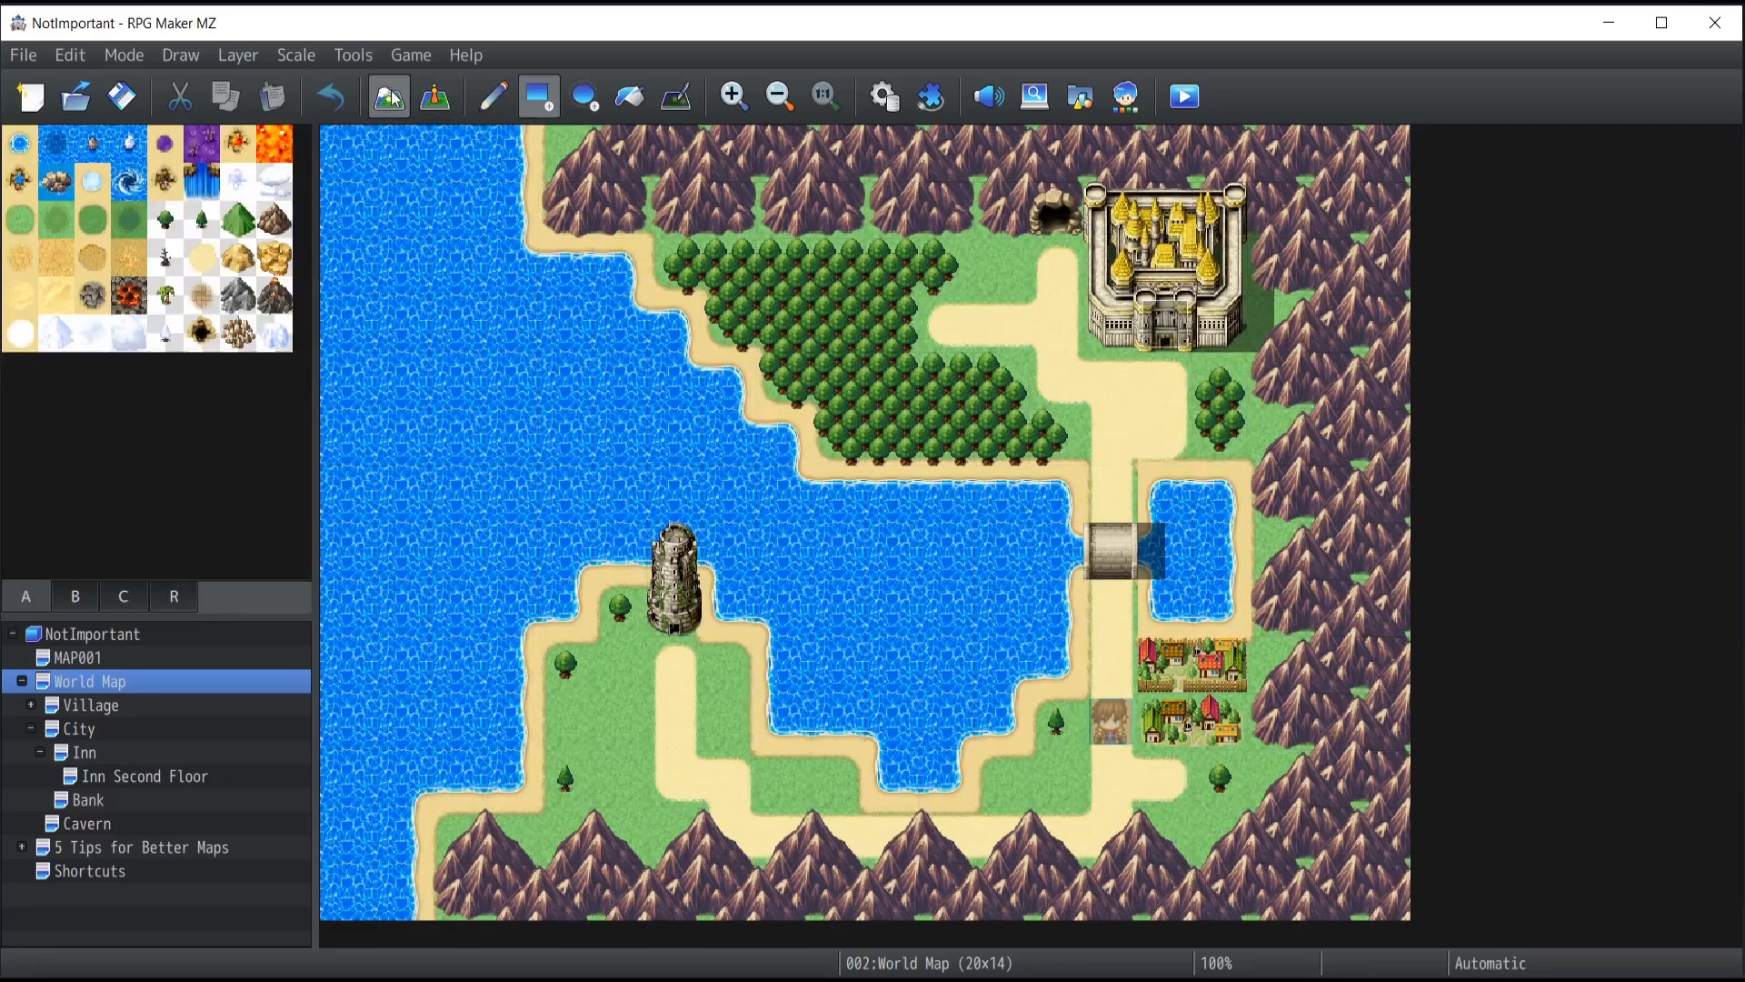
left_click(184, 598)
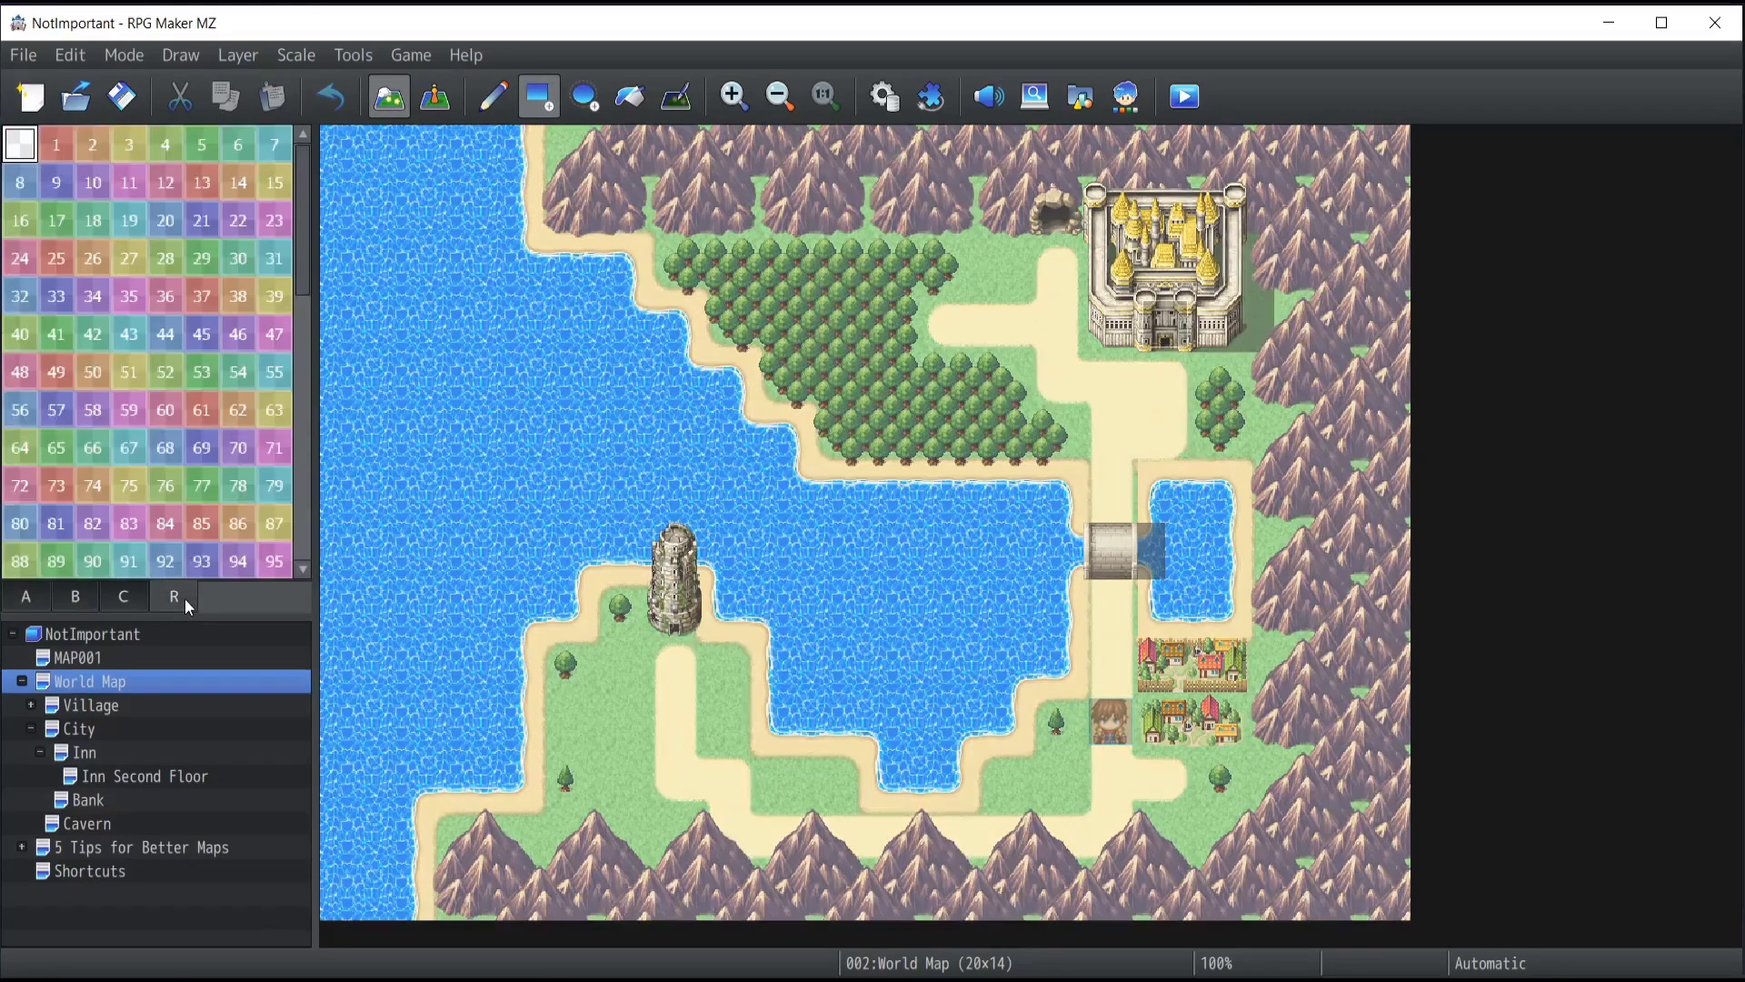
left_click(71, 148)
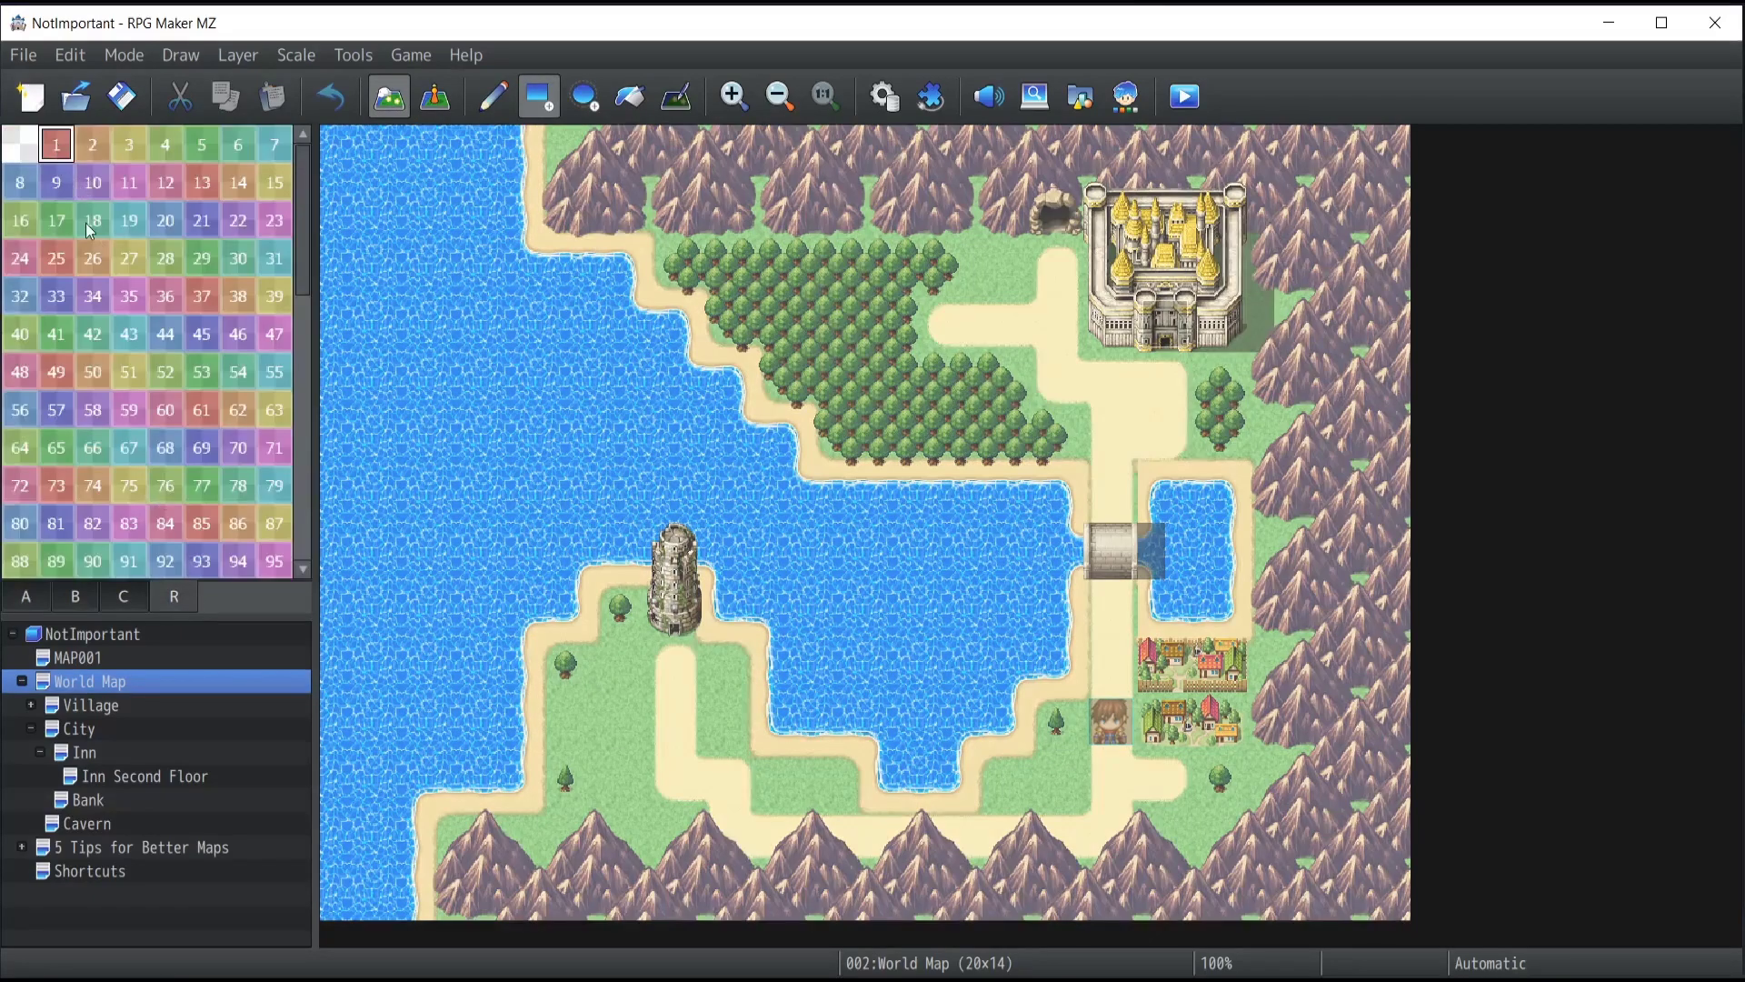
scroll(89, 273, "down", 7)
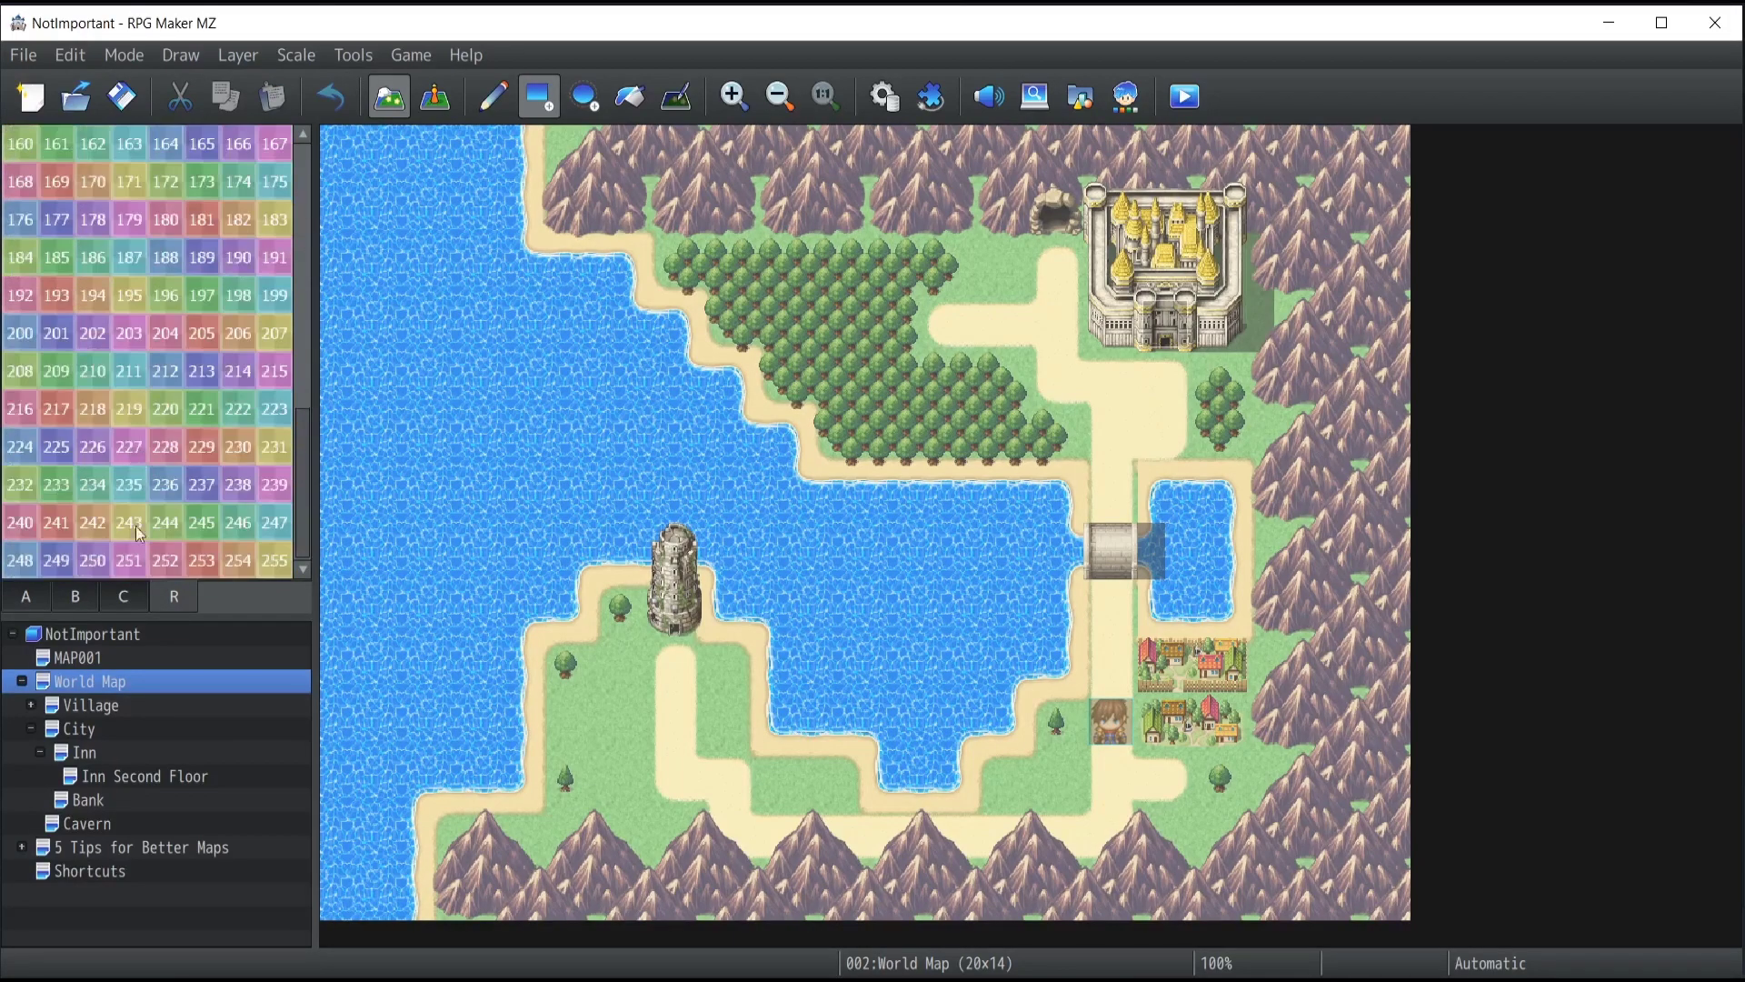
scroll(273, 545, "up", 7)
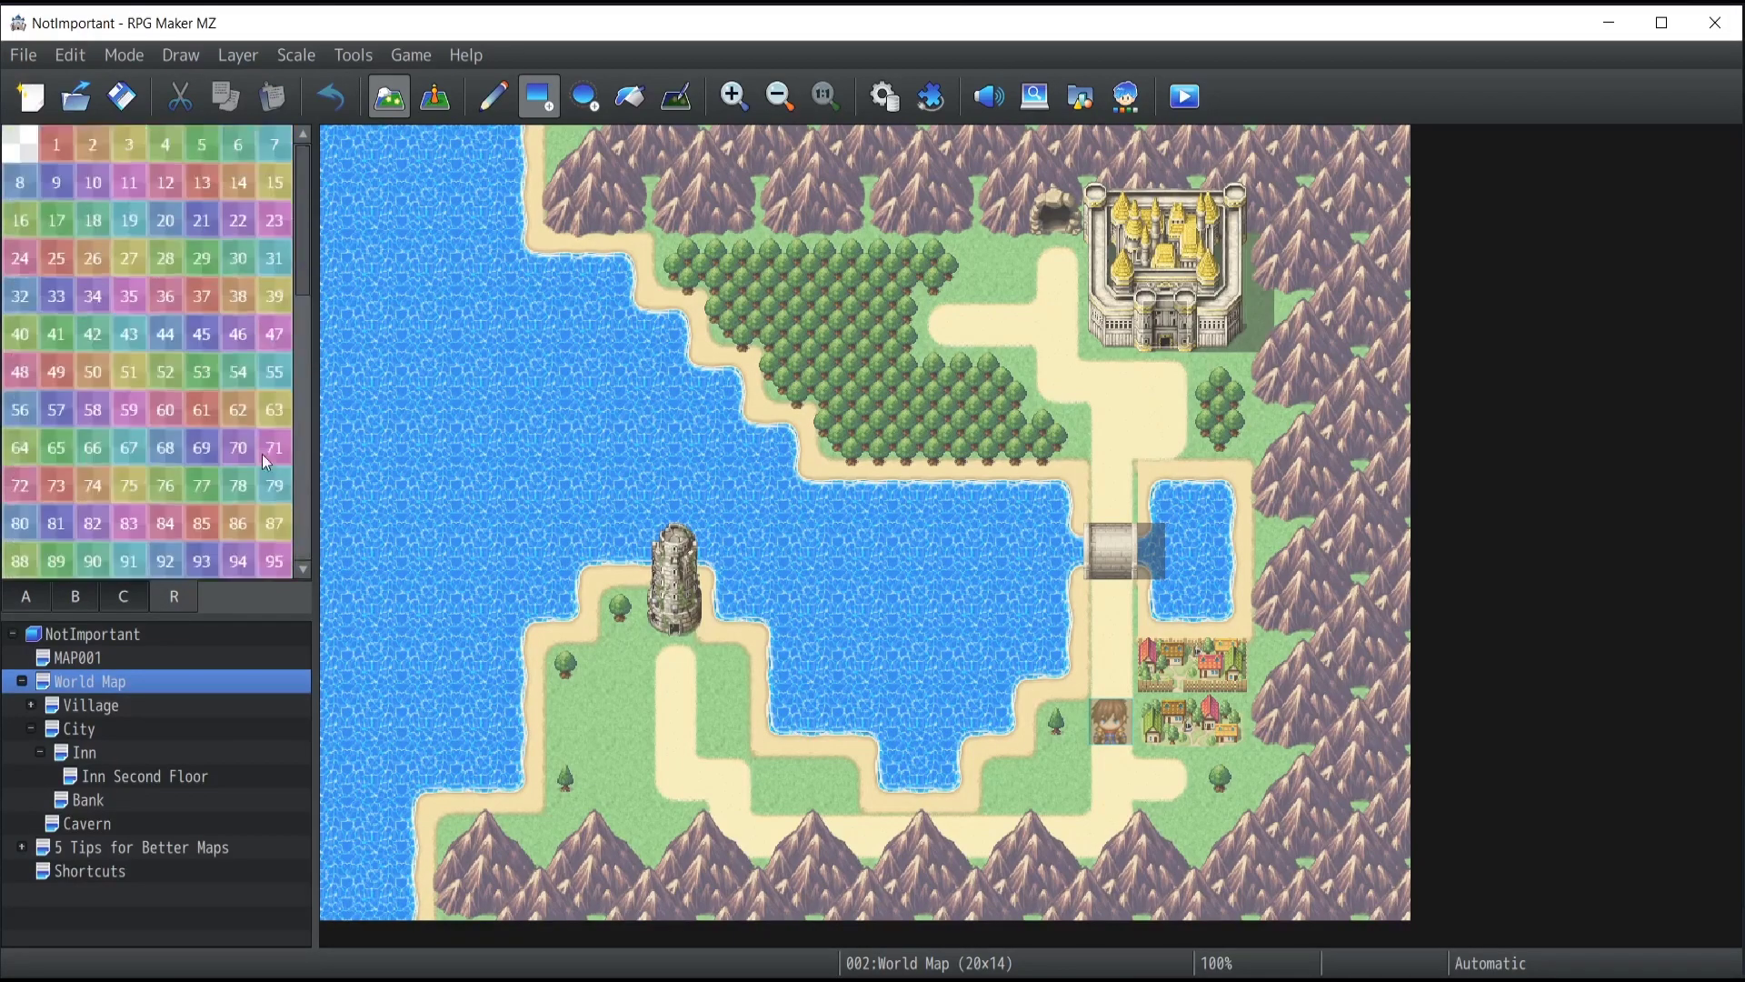
left_click(55, 146)
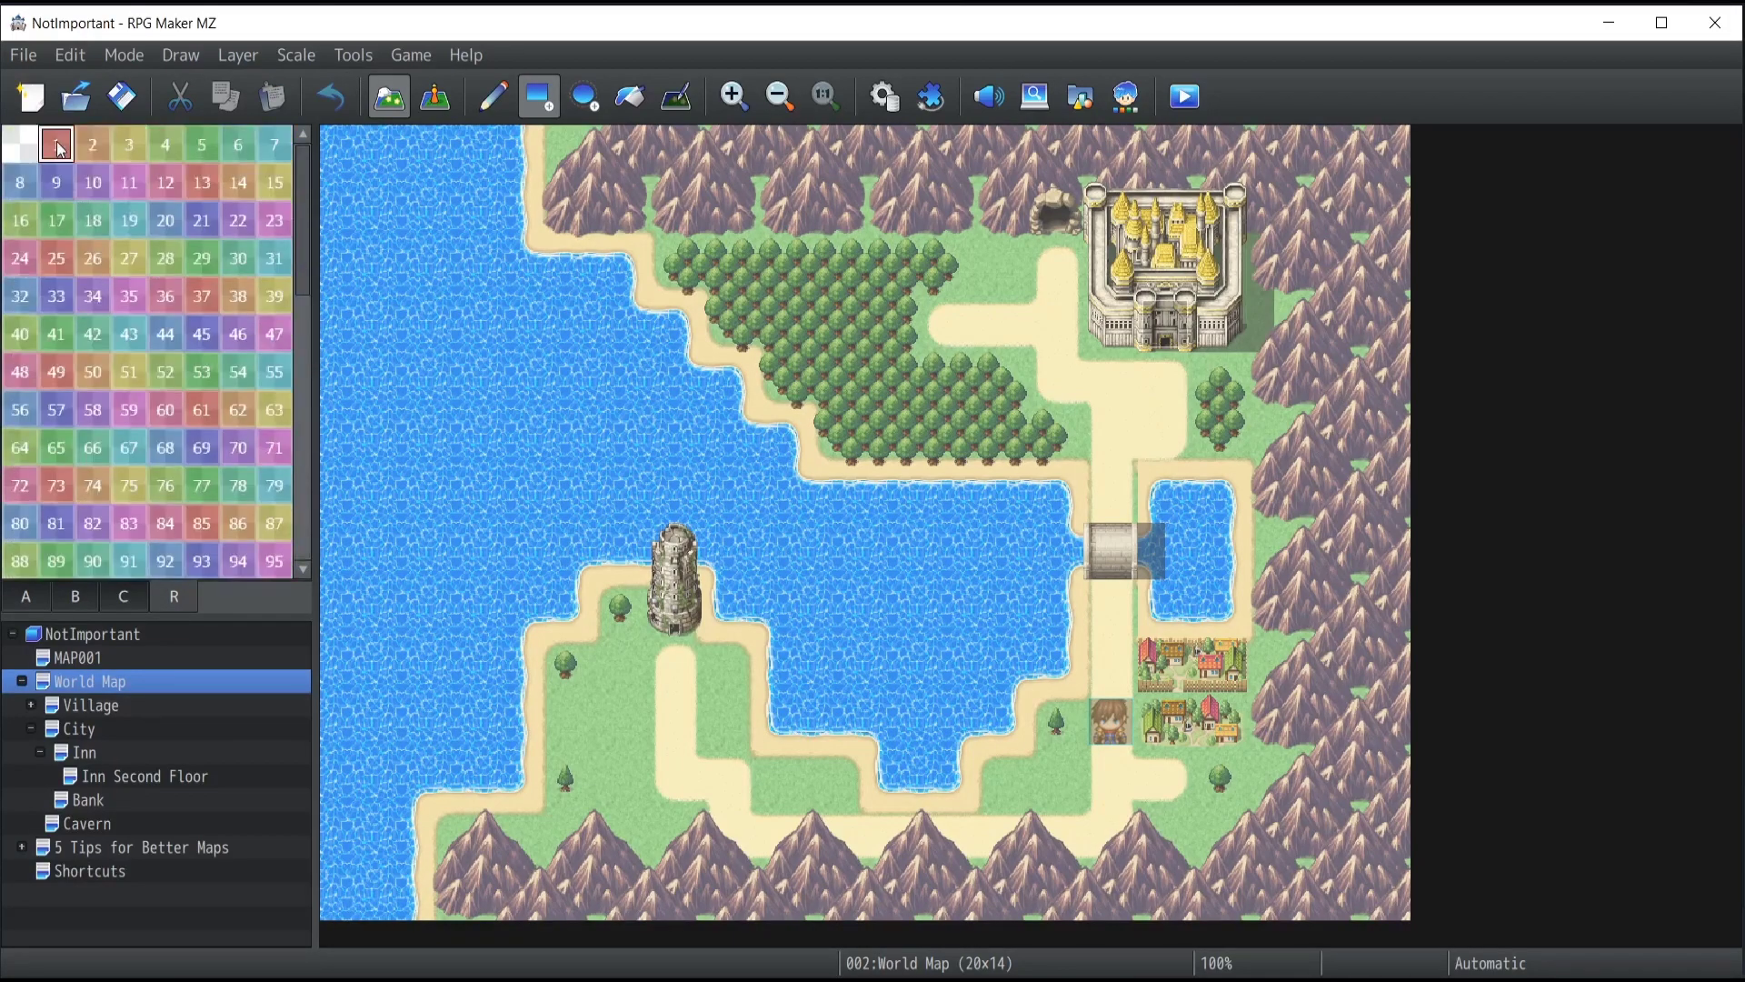
left_click(539, 91)
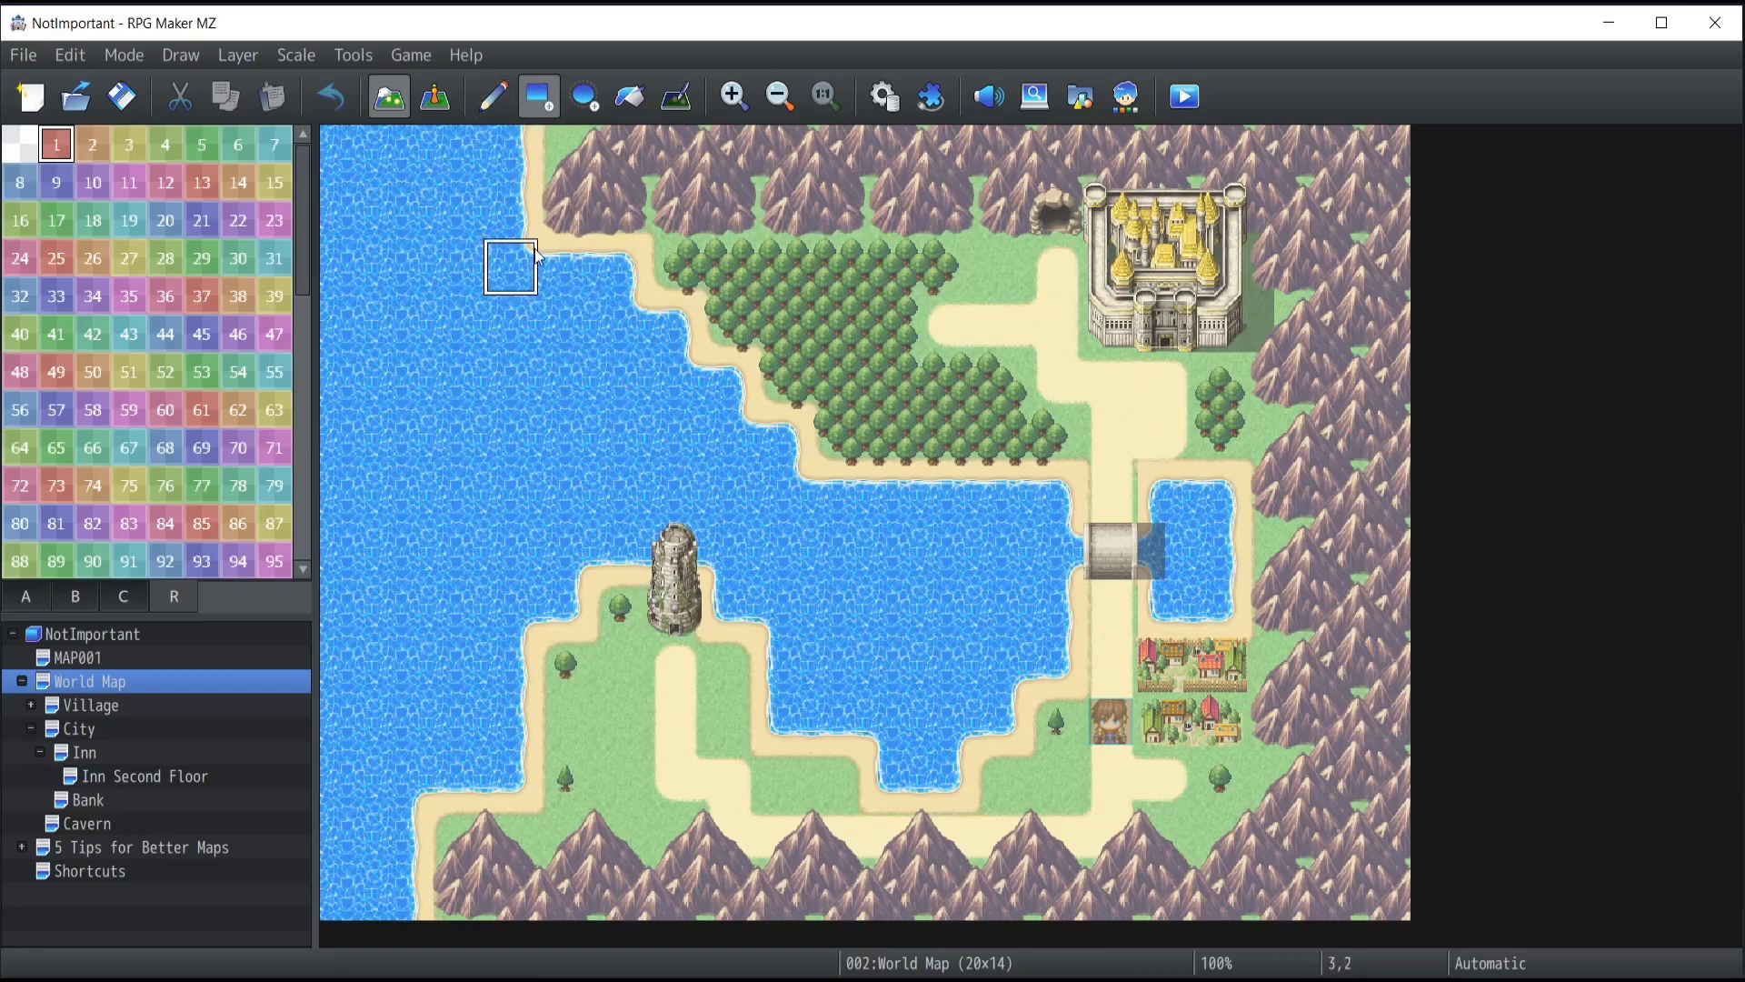
Step: Drag a region 1 rectangle across the four-row forest block north of the lake
mouse_move(564, 269)
left_mouse_down()
mouse_move(809, 372)
mouse_move(1097, 444)
left_mouse_up()
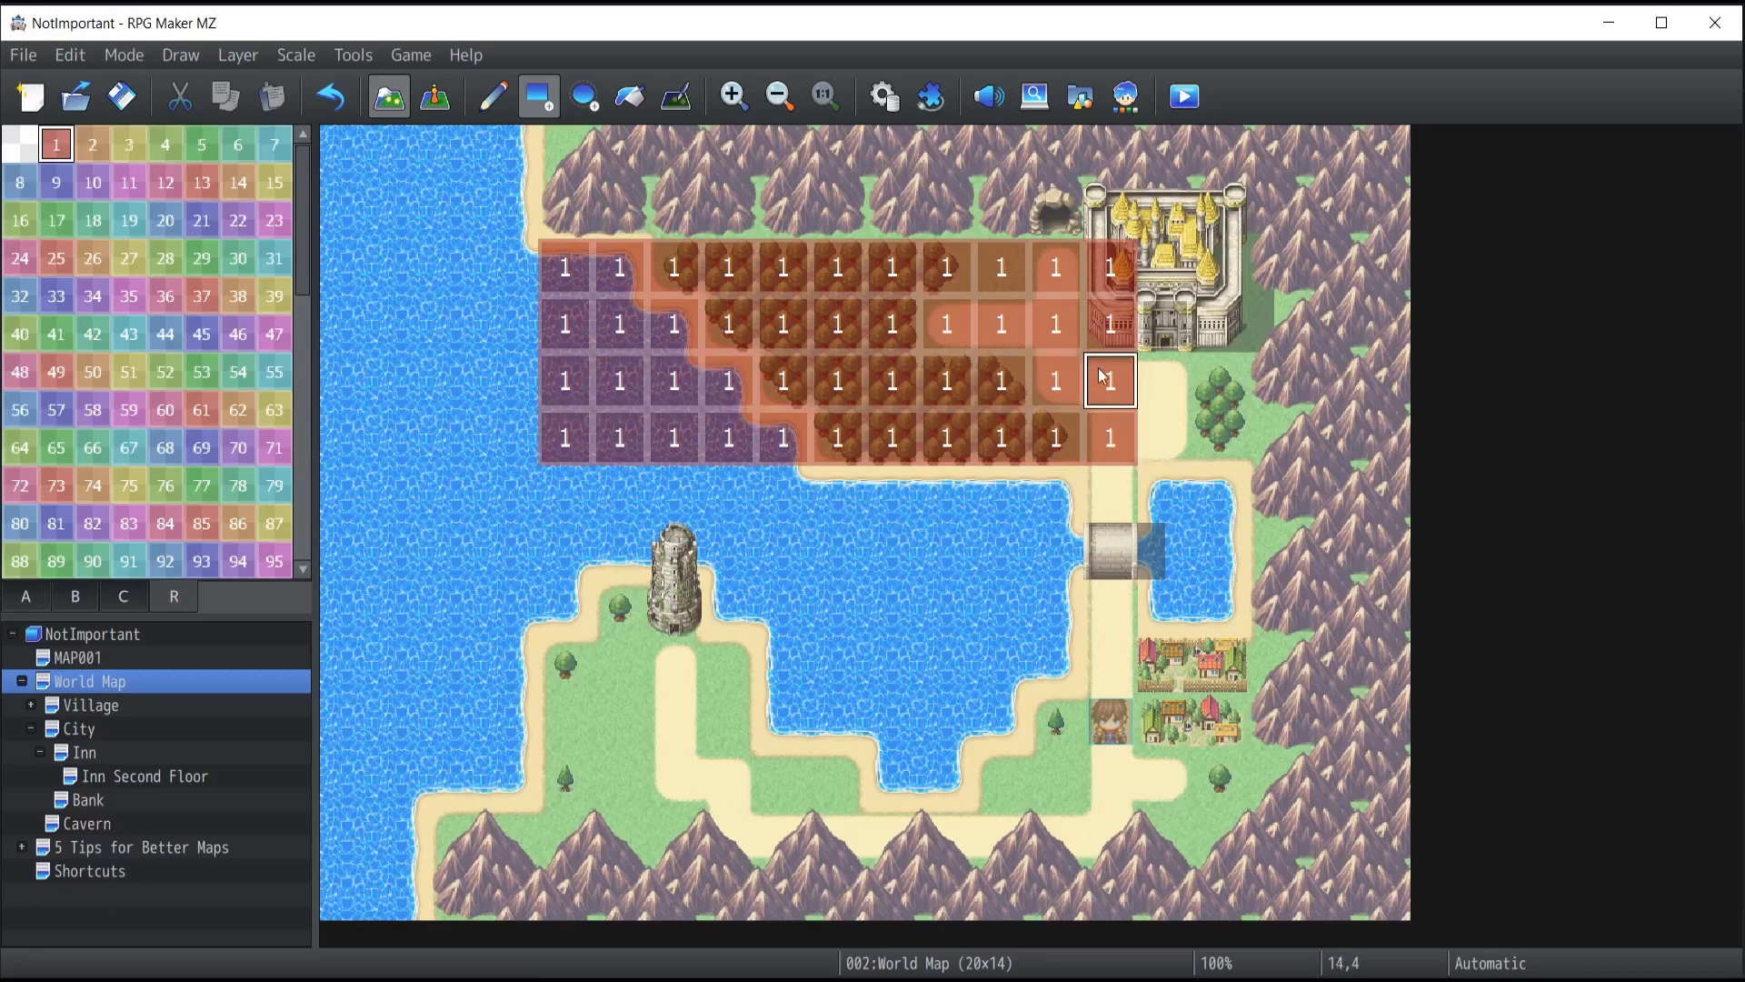
right_click(80, 684)
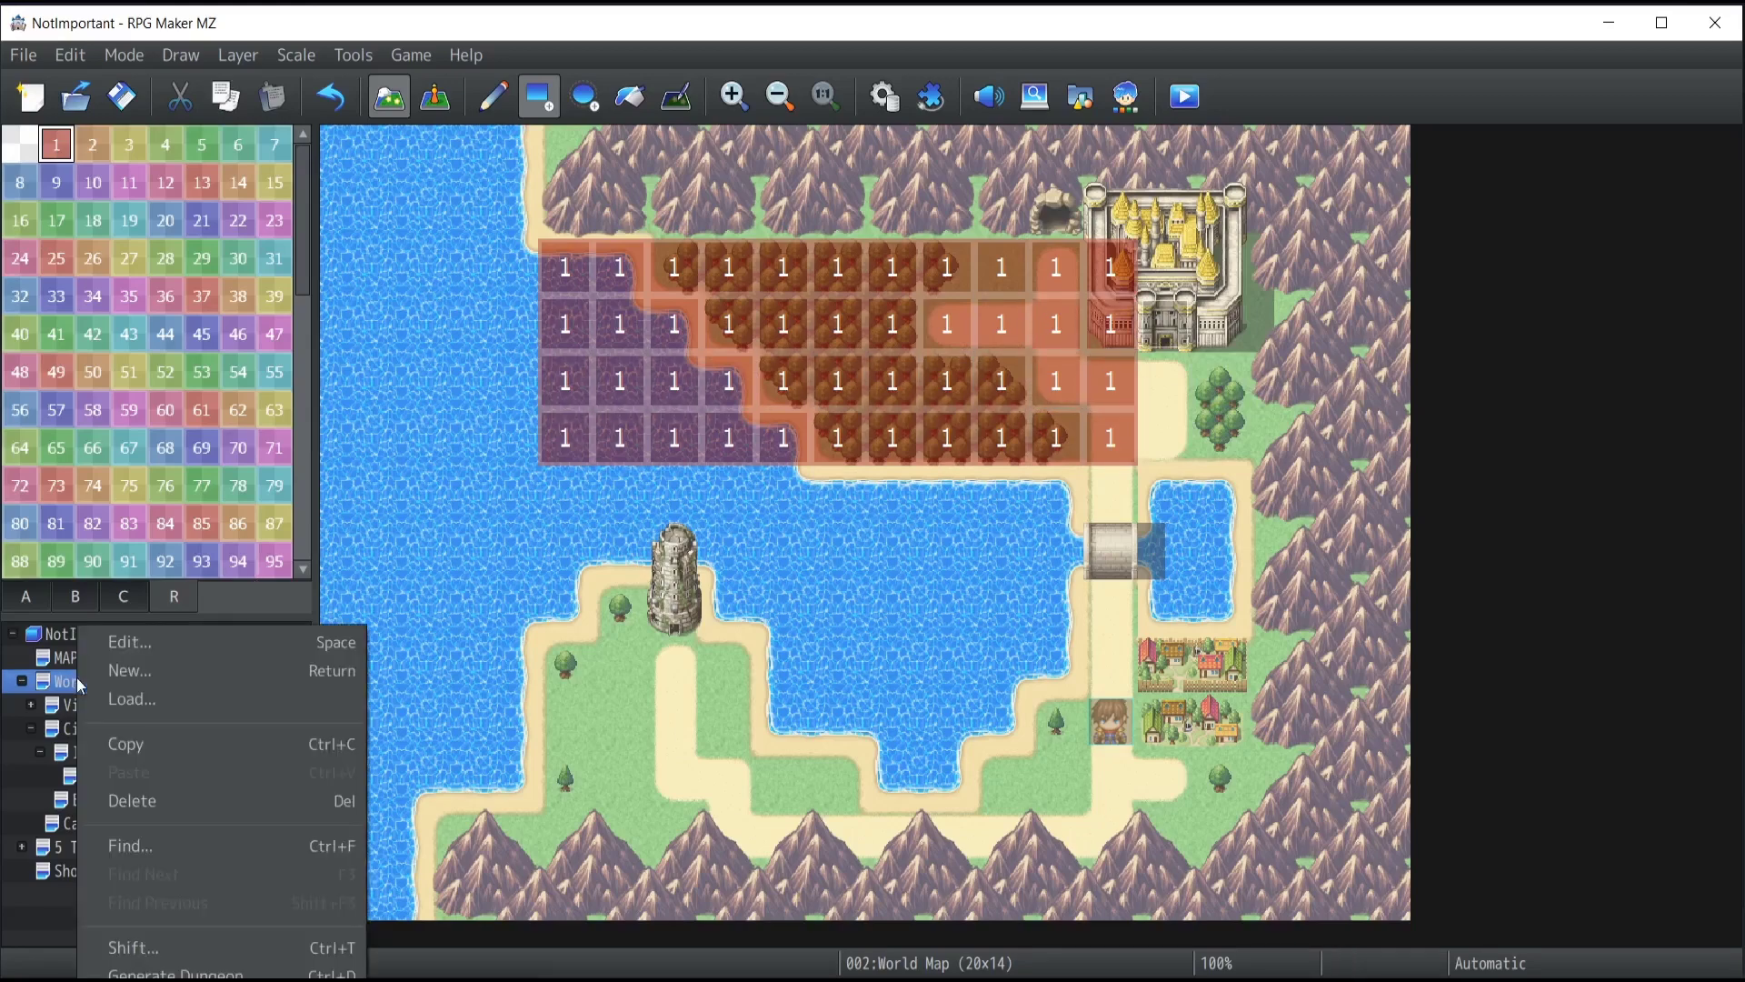
left_click(134, 643)
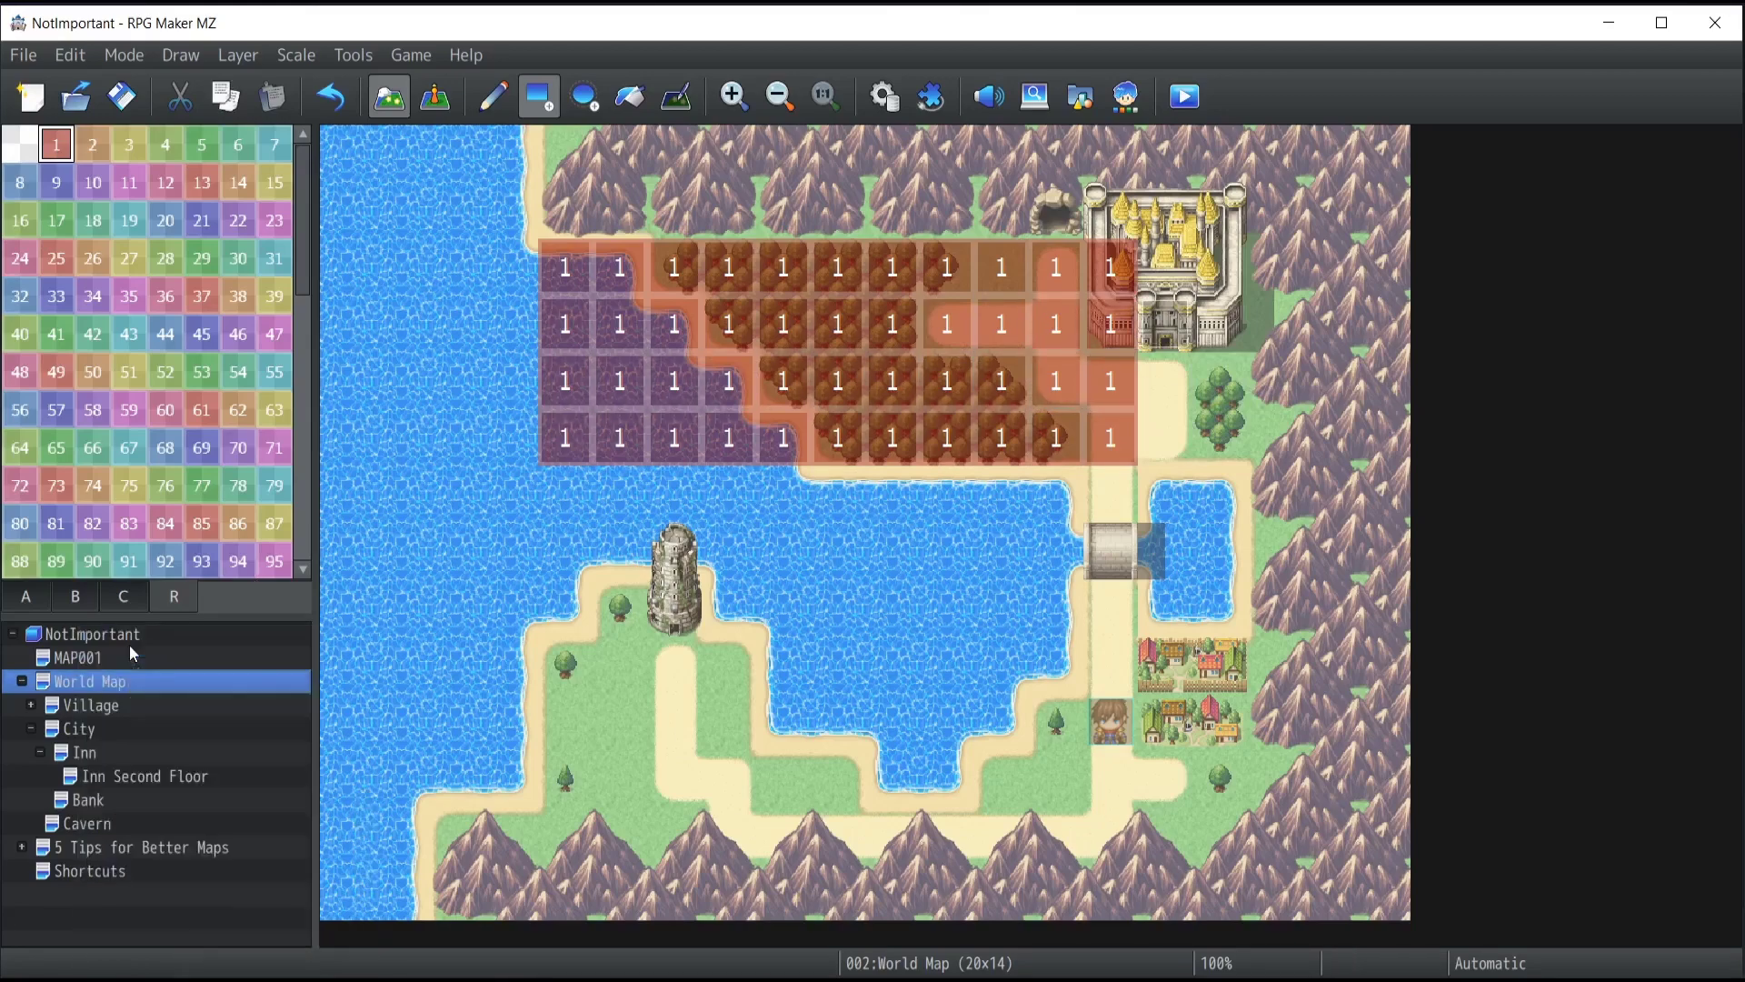
left_click(962, 229)
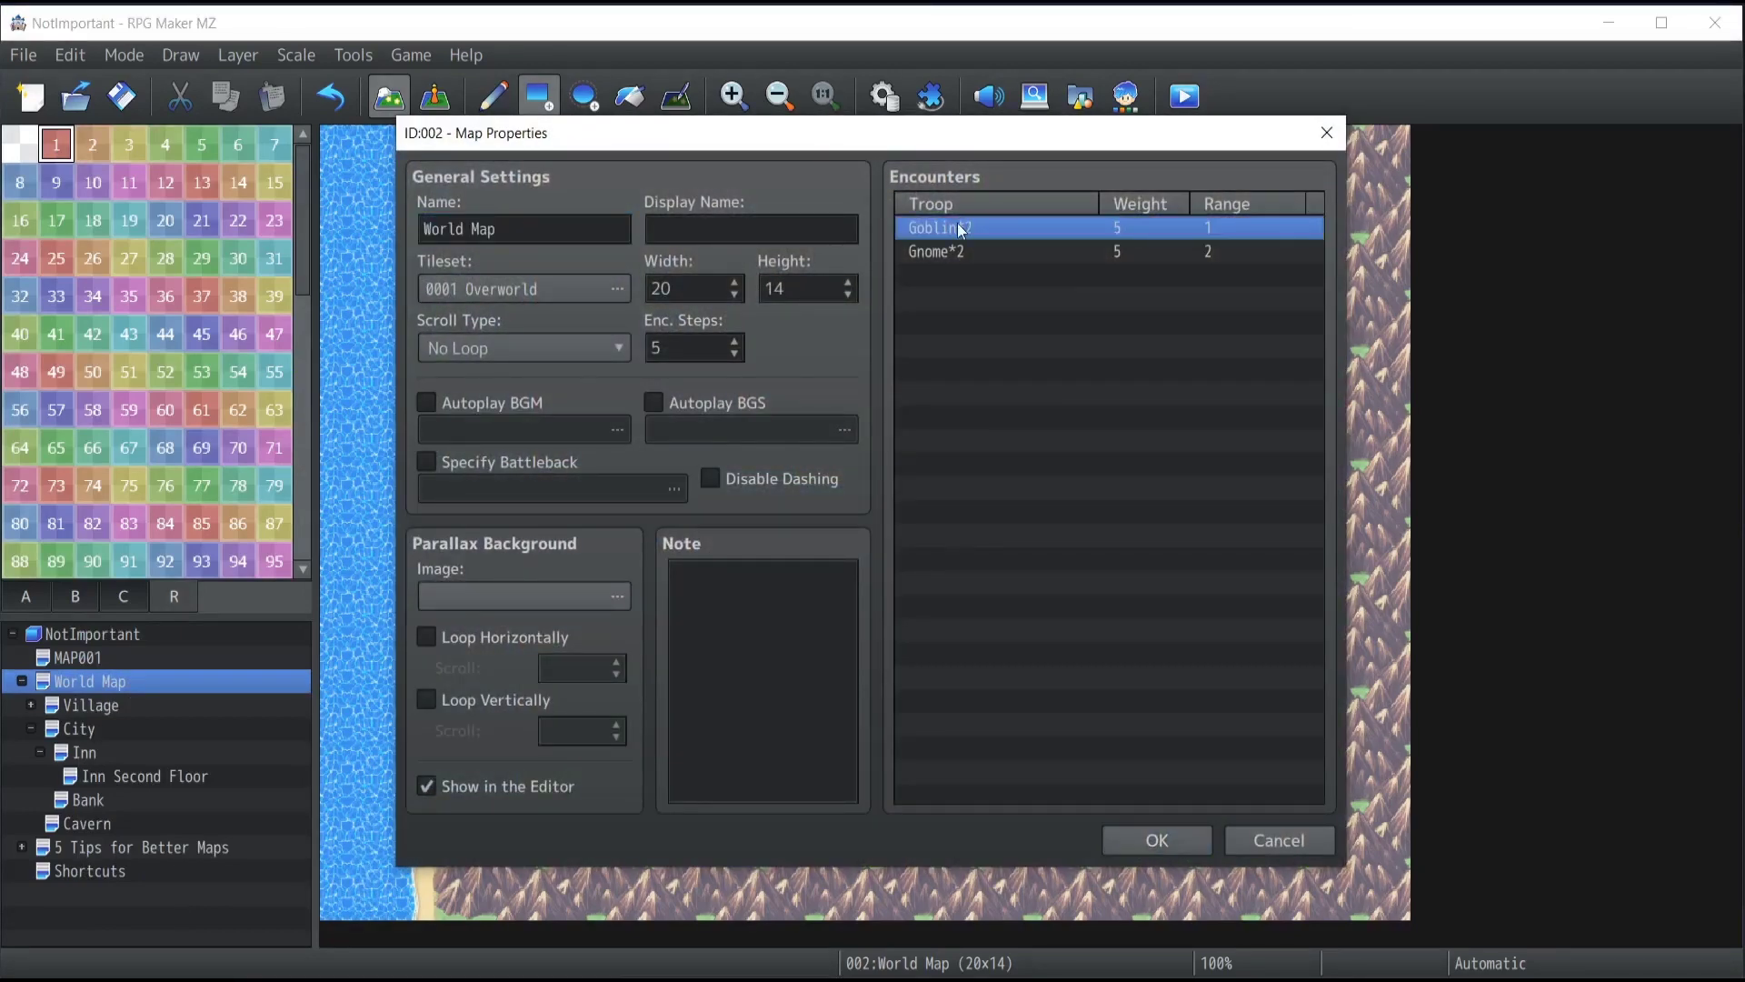
double_click(962, 229)
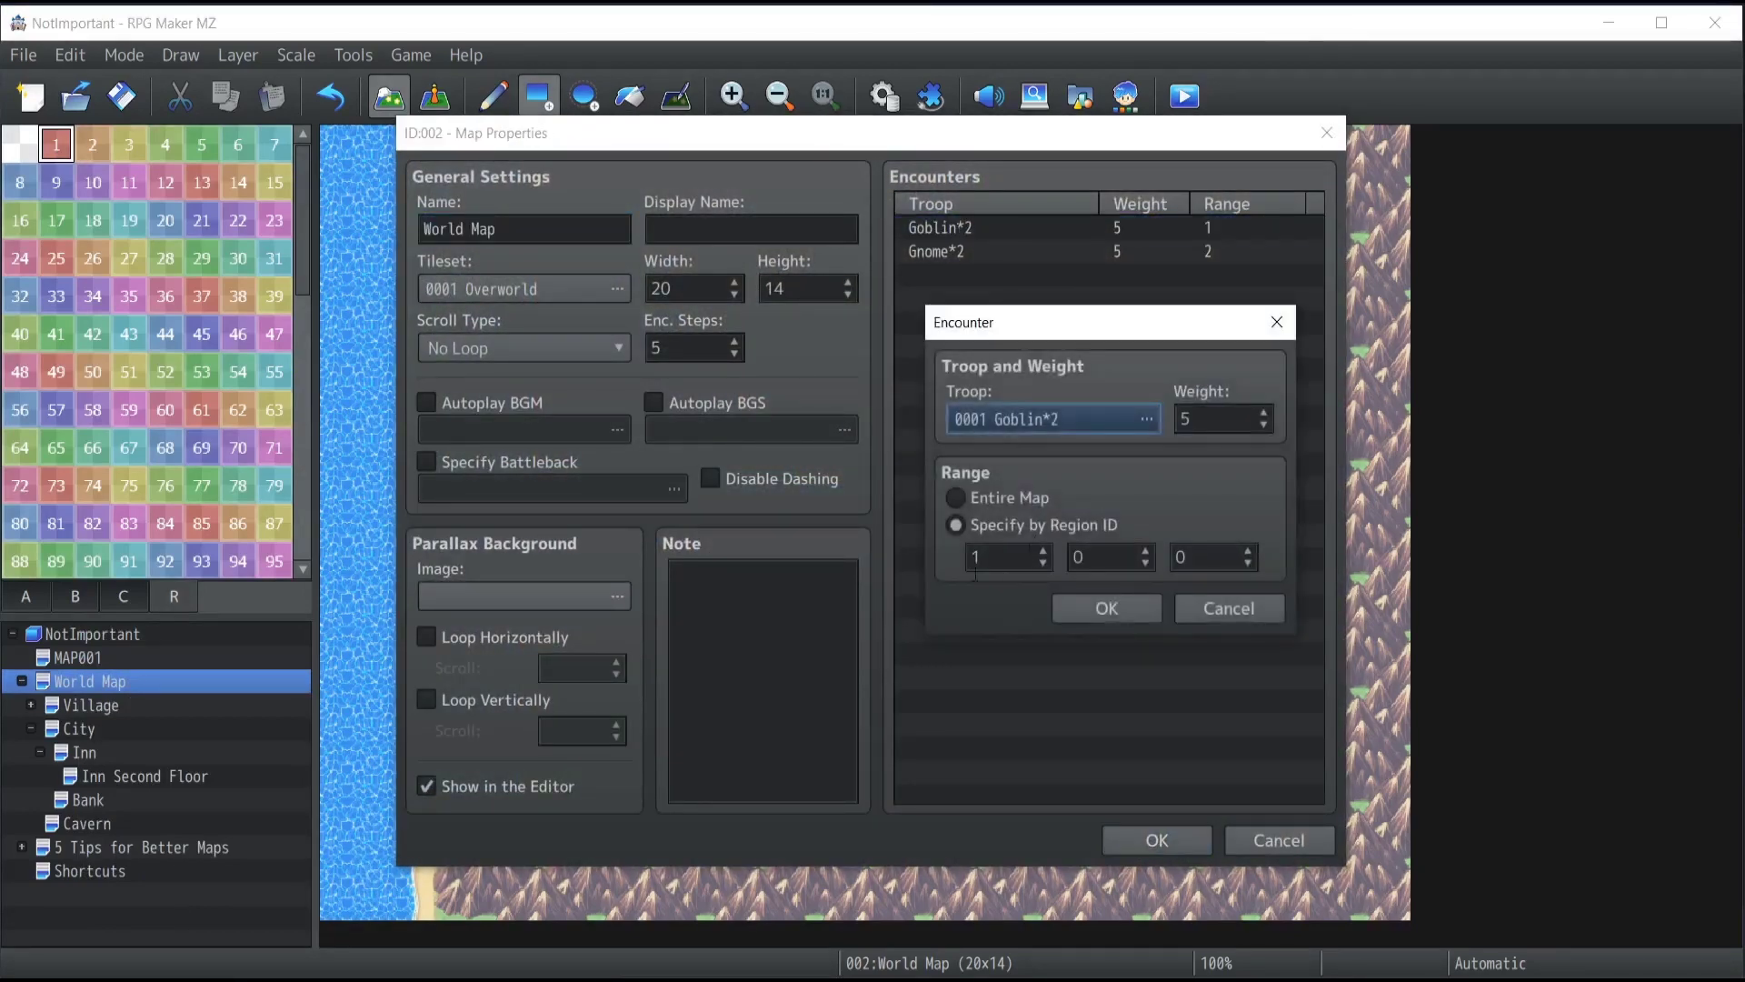
double_click(1000, 558)
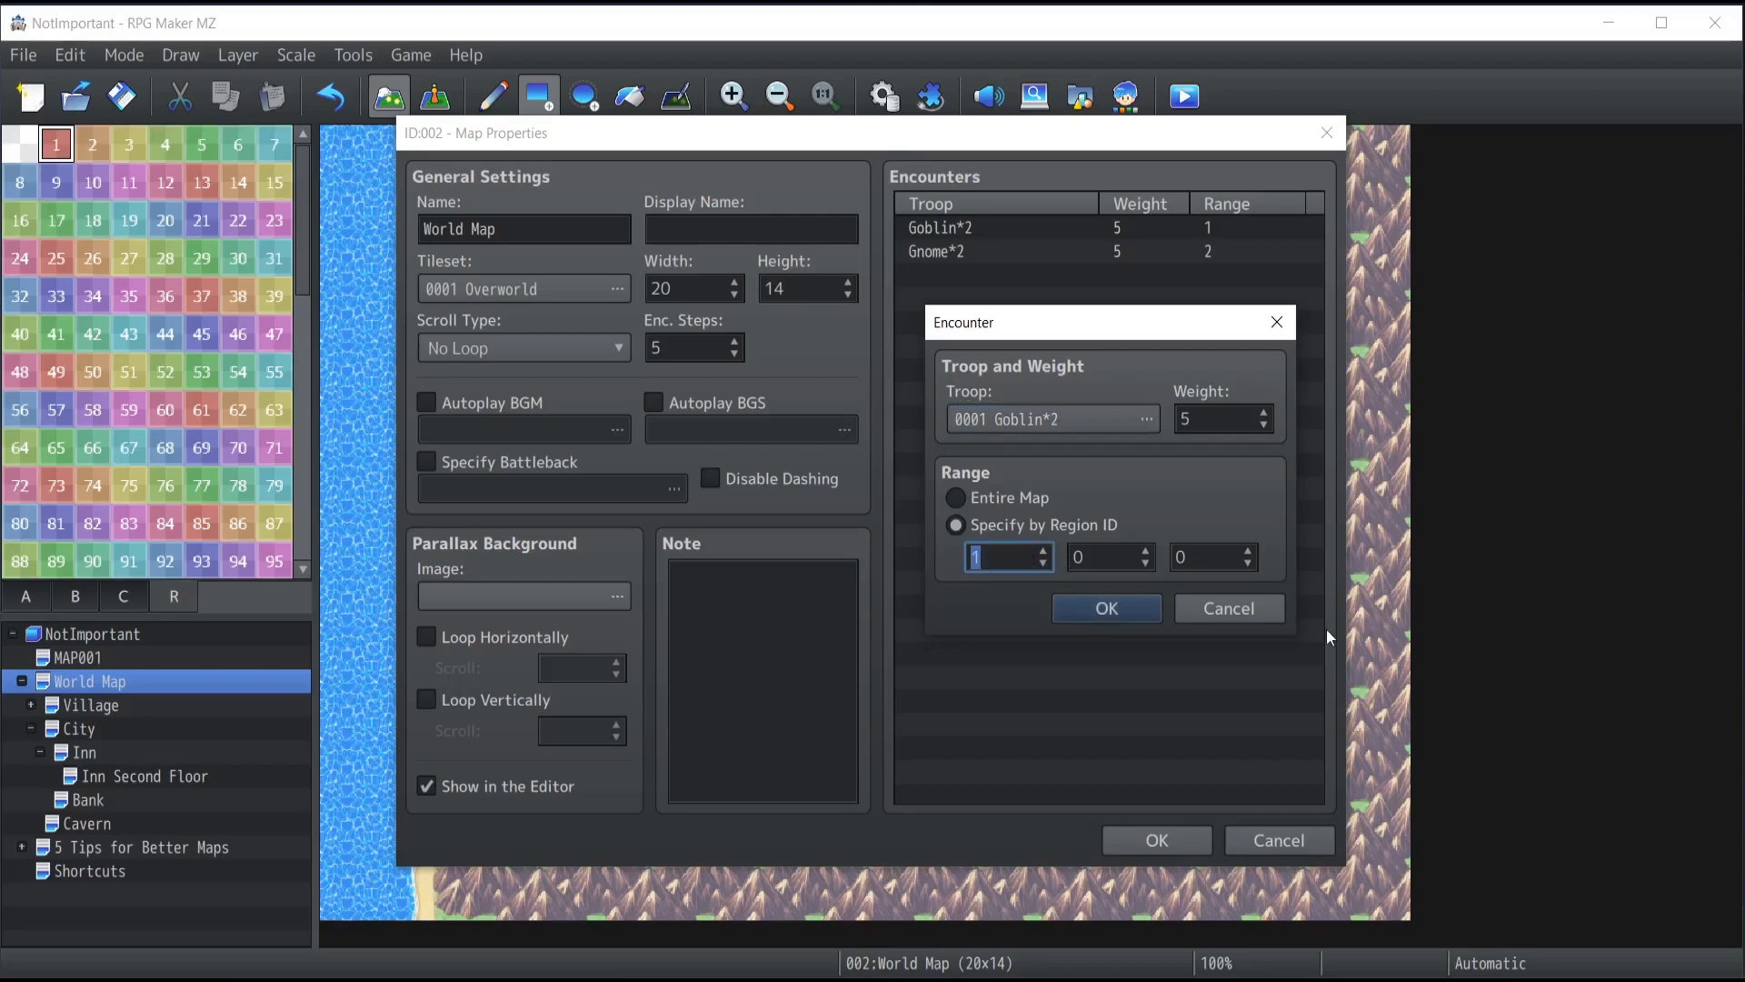
left_click(1254, 609)
key("Escape")
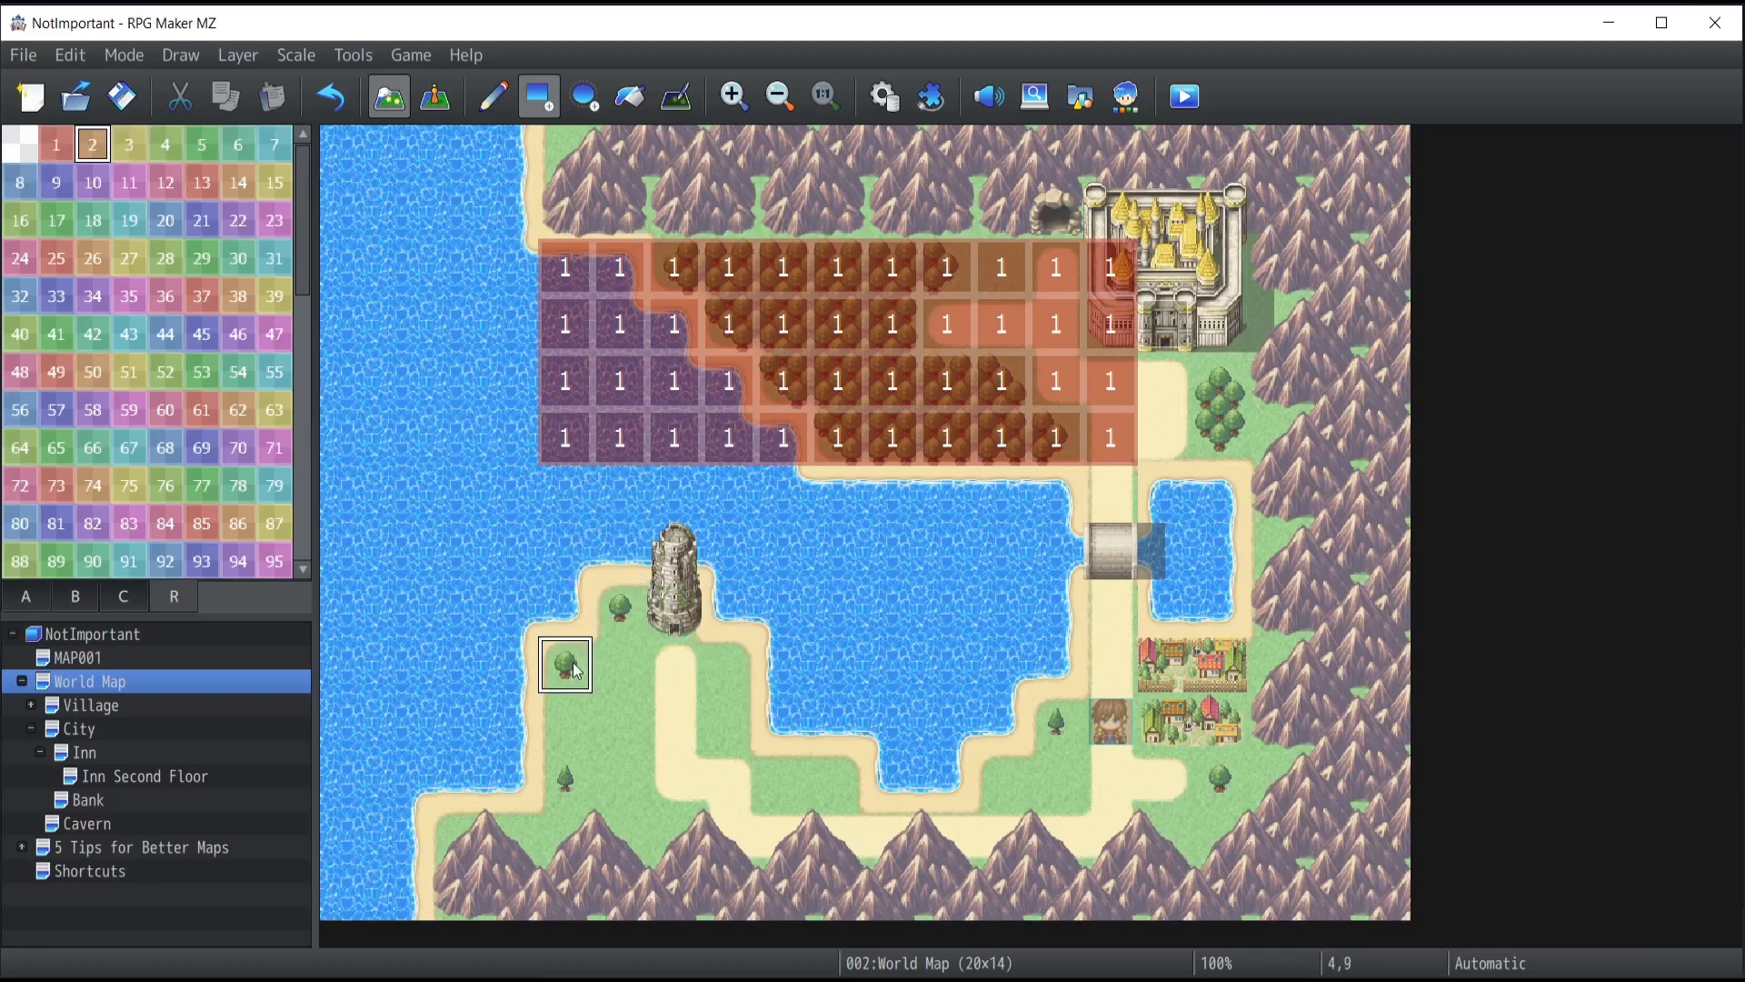
Step: Paint region 2 south of the lake, erase region 1 beside the castle, and start a playtest
left_click_drag(576, 671, 1057, 847)
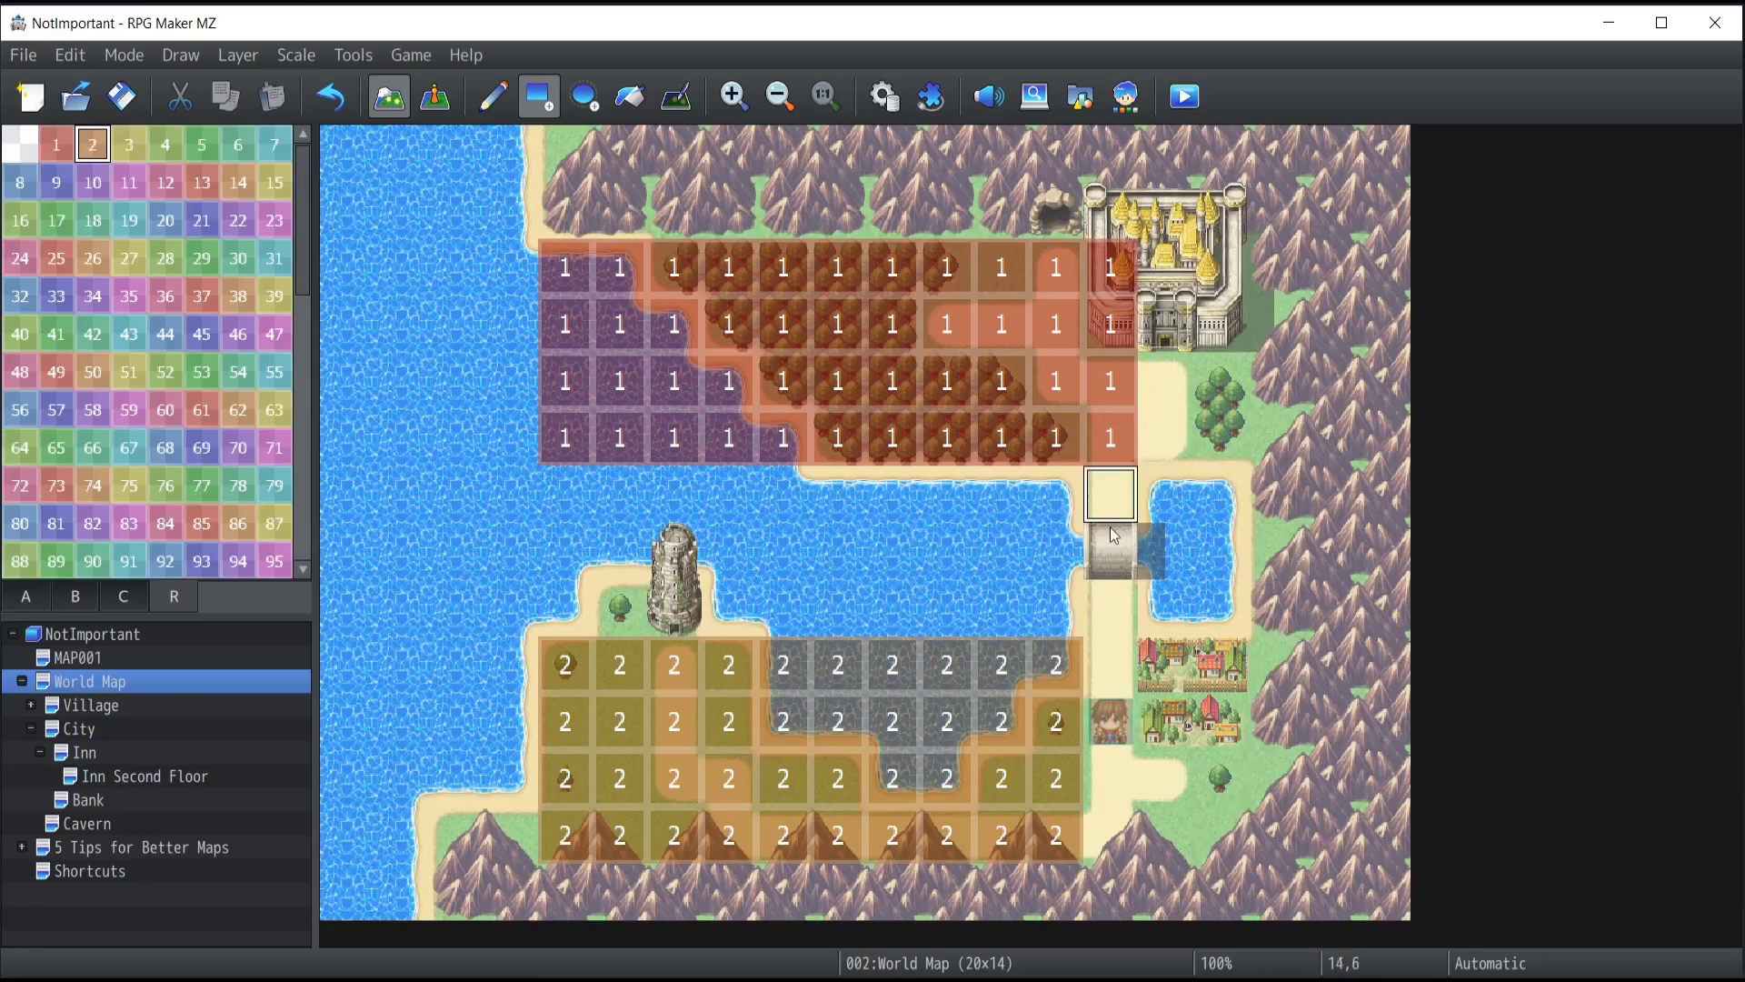
left_click_drag(1115, 491, 1110, 256)
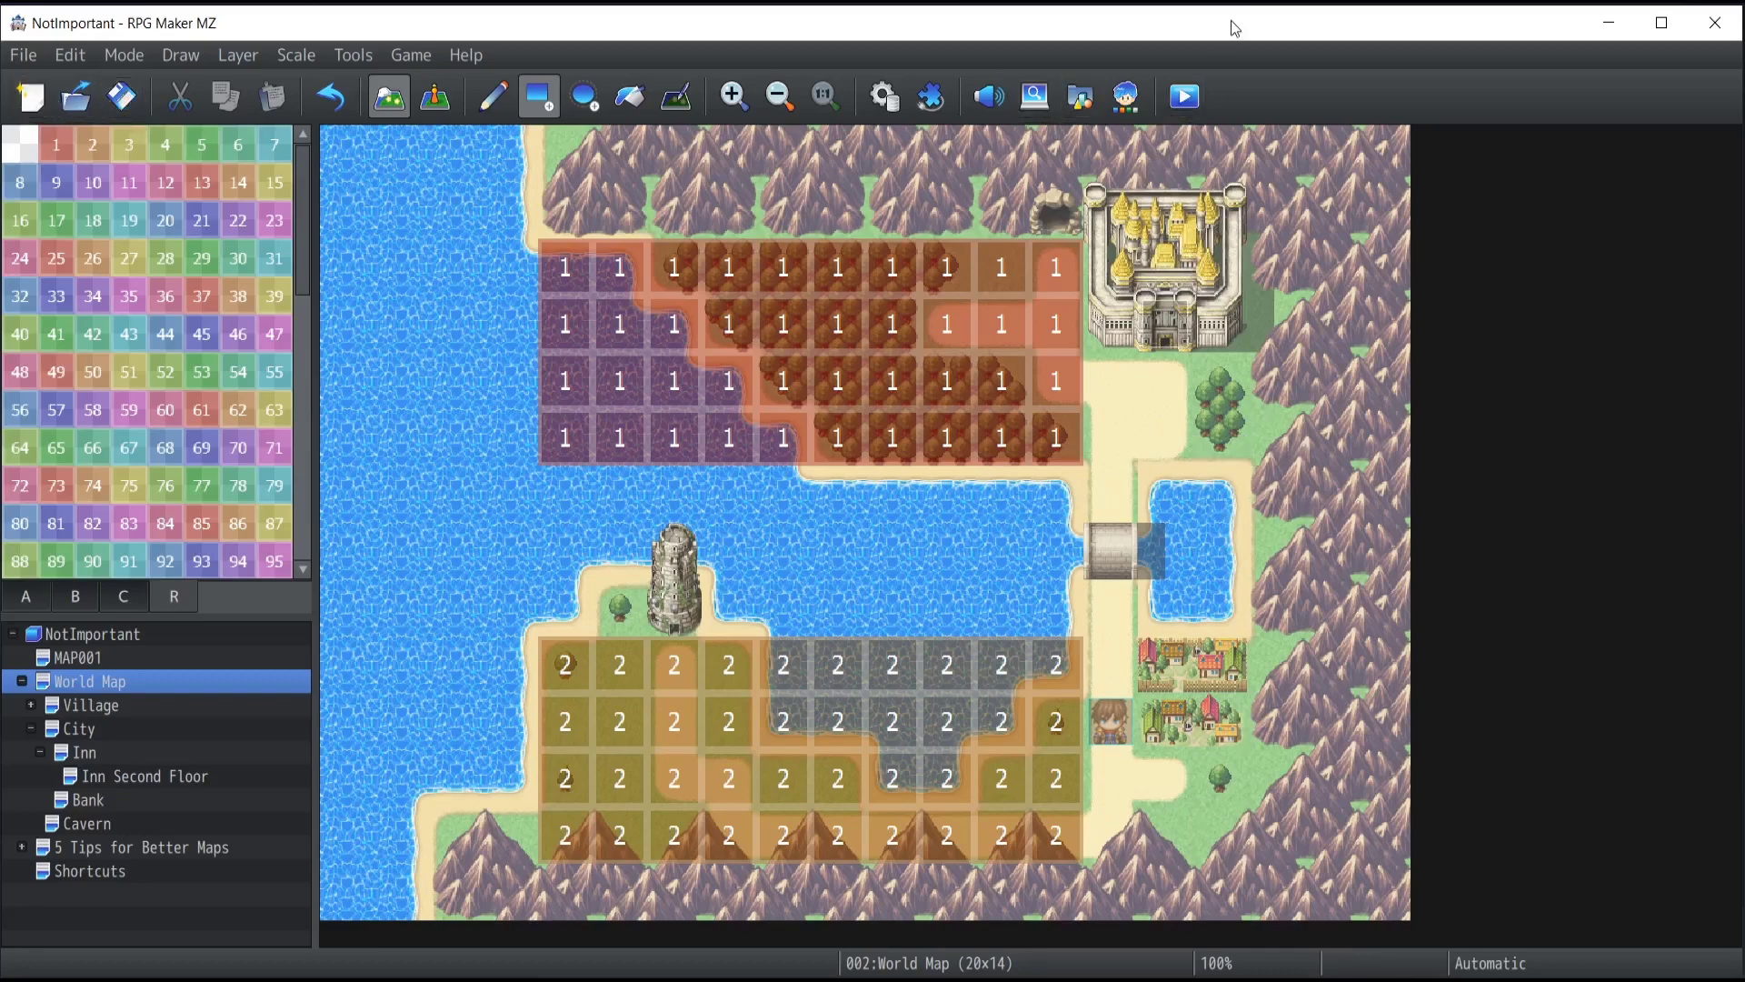
key("ctrl+r")
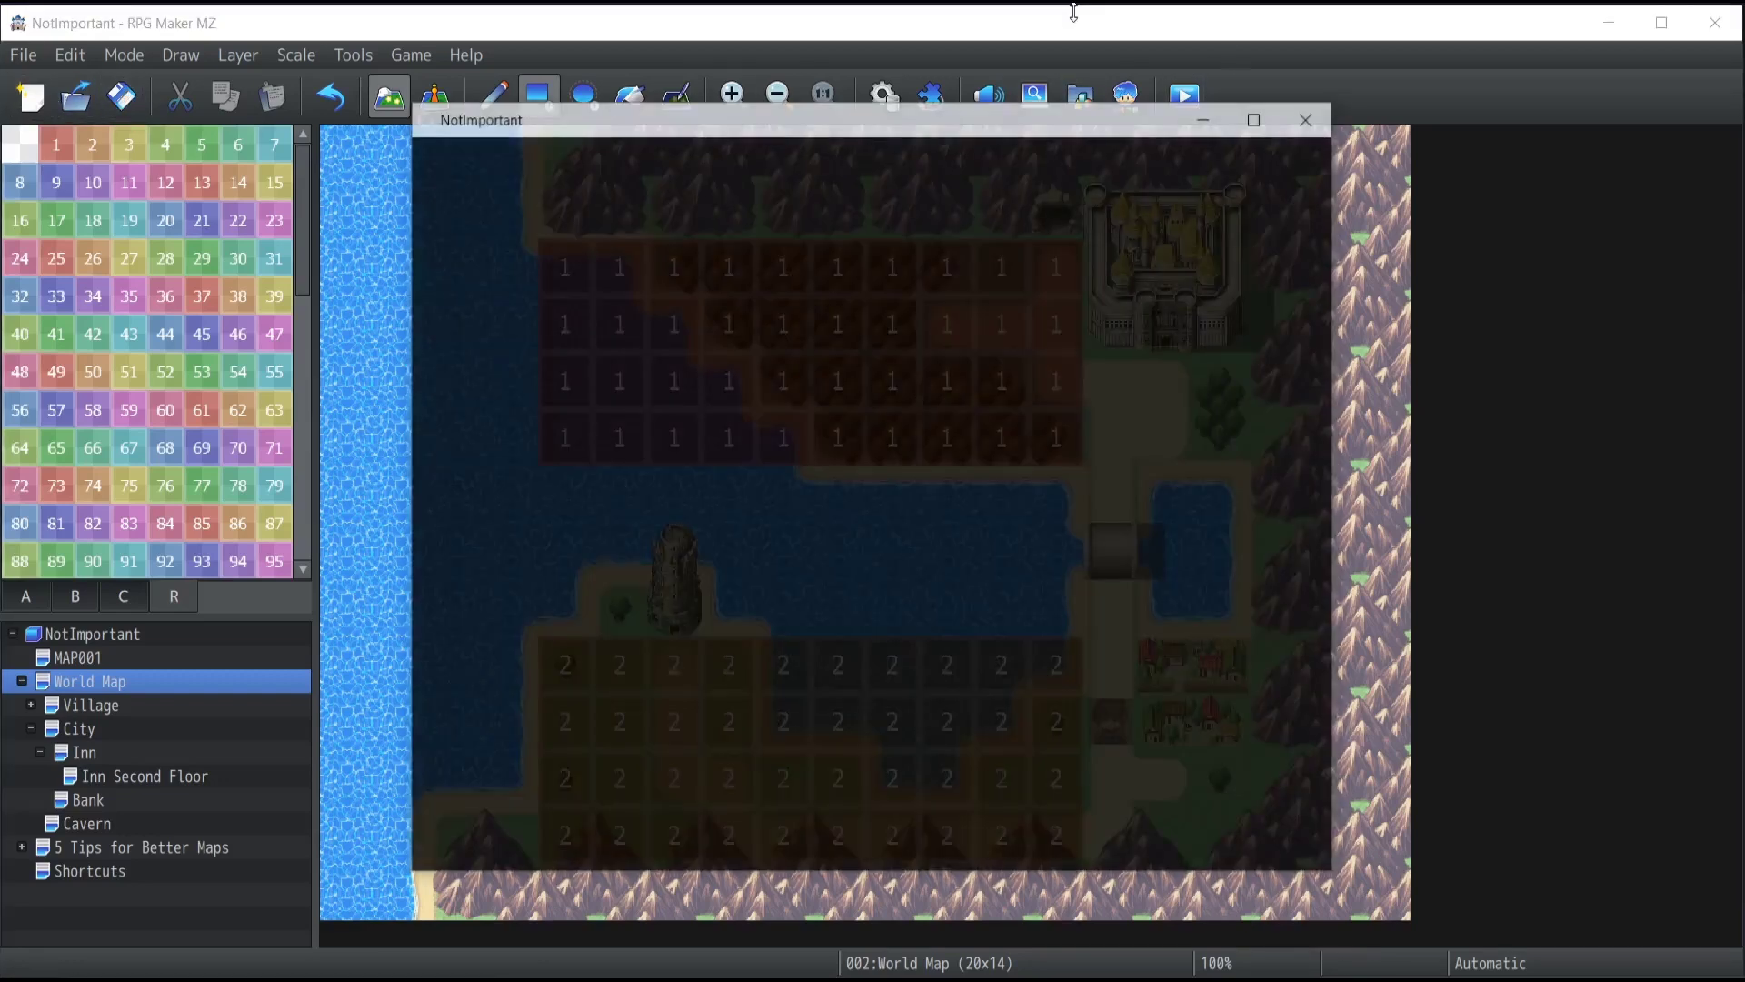
Step: Start a new game and walk the hero back and forth around the bridge and road
key("Return")
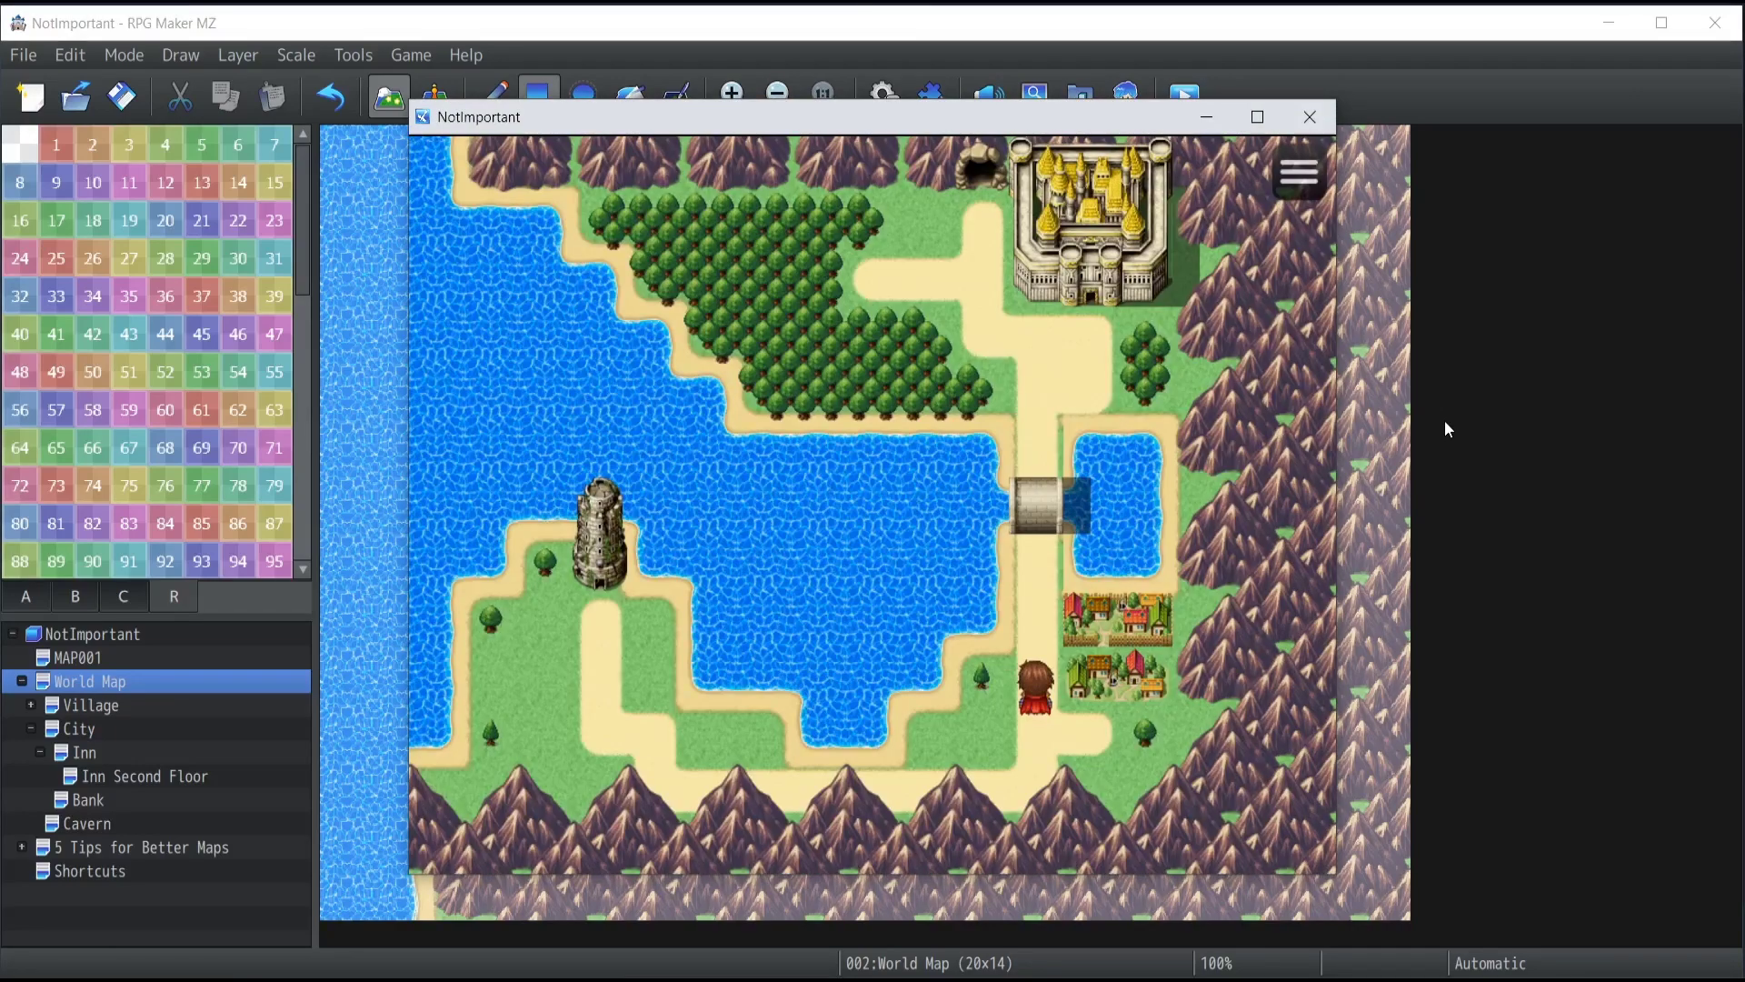
key("Up")
key("Down")
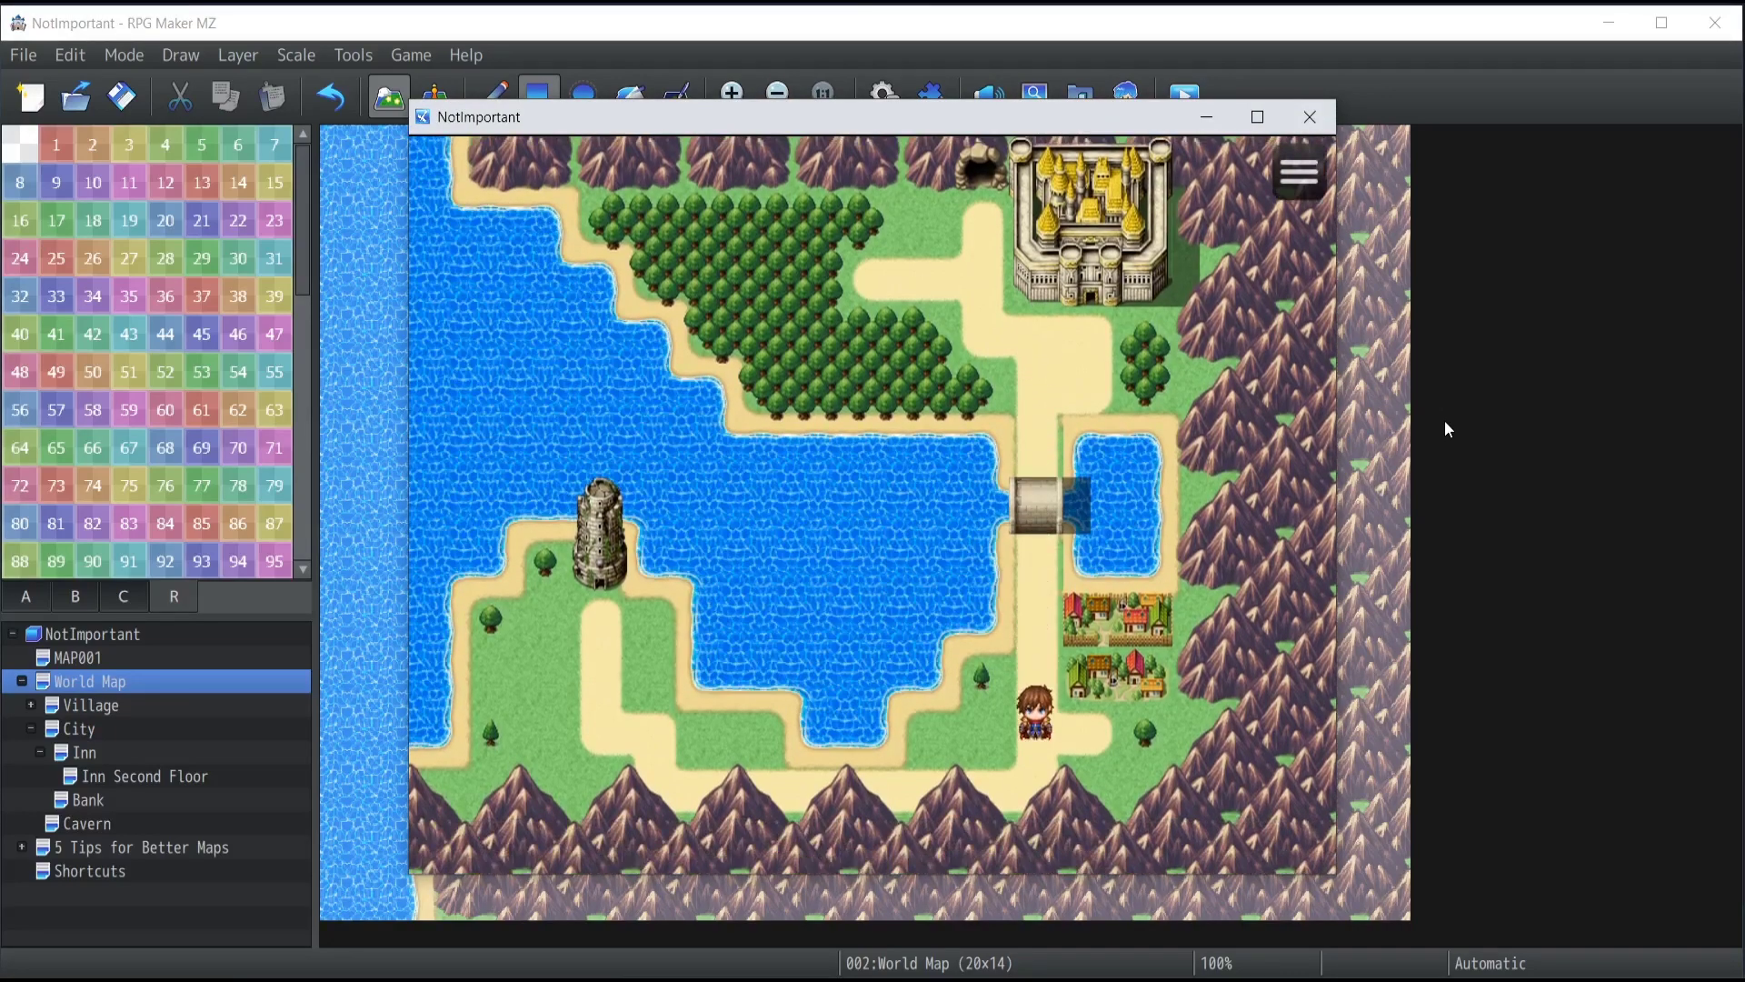
key("Up")
key("Right")
key("Left")
key("Down")
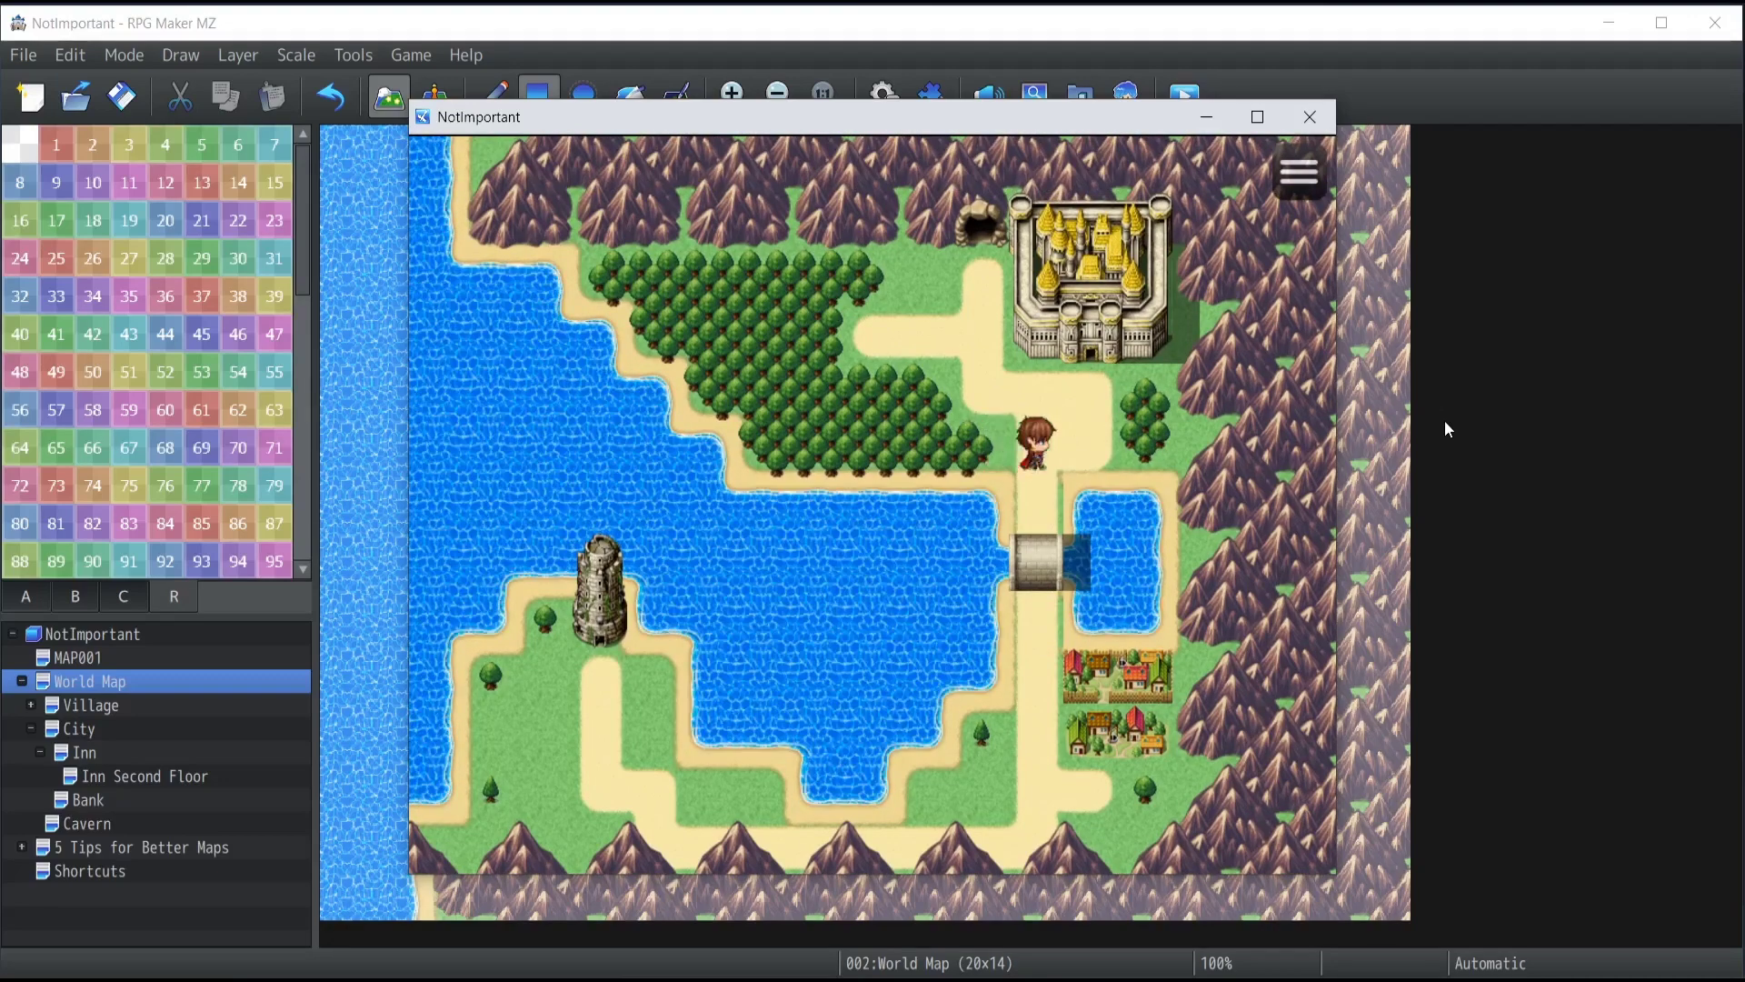
key("Up")
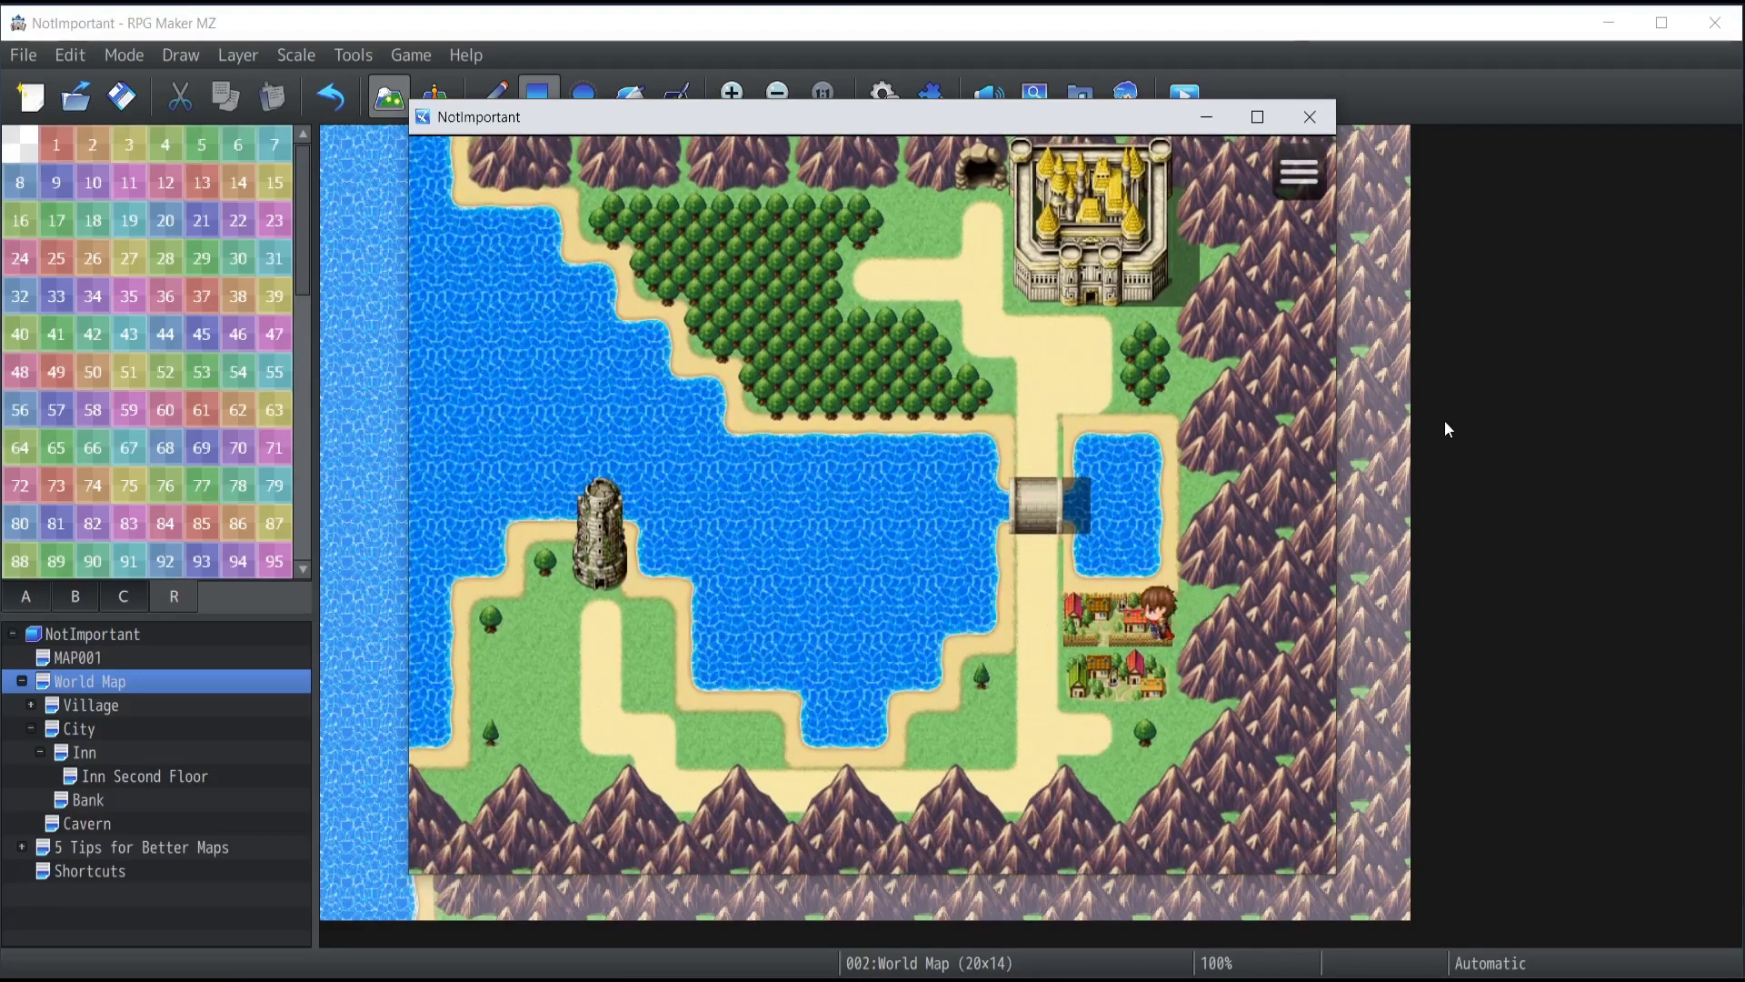
key("Left")
key("Right")
key("Up")
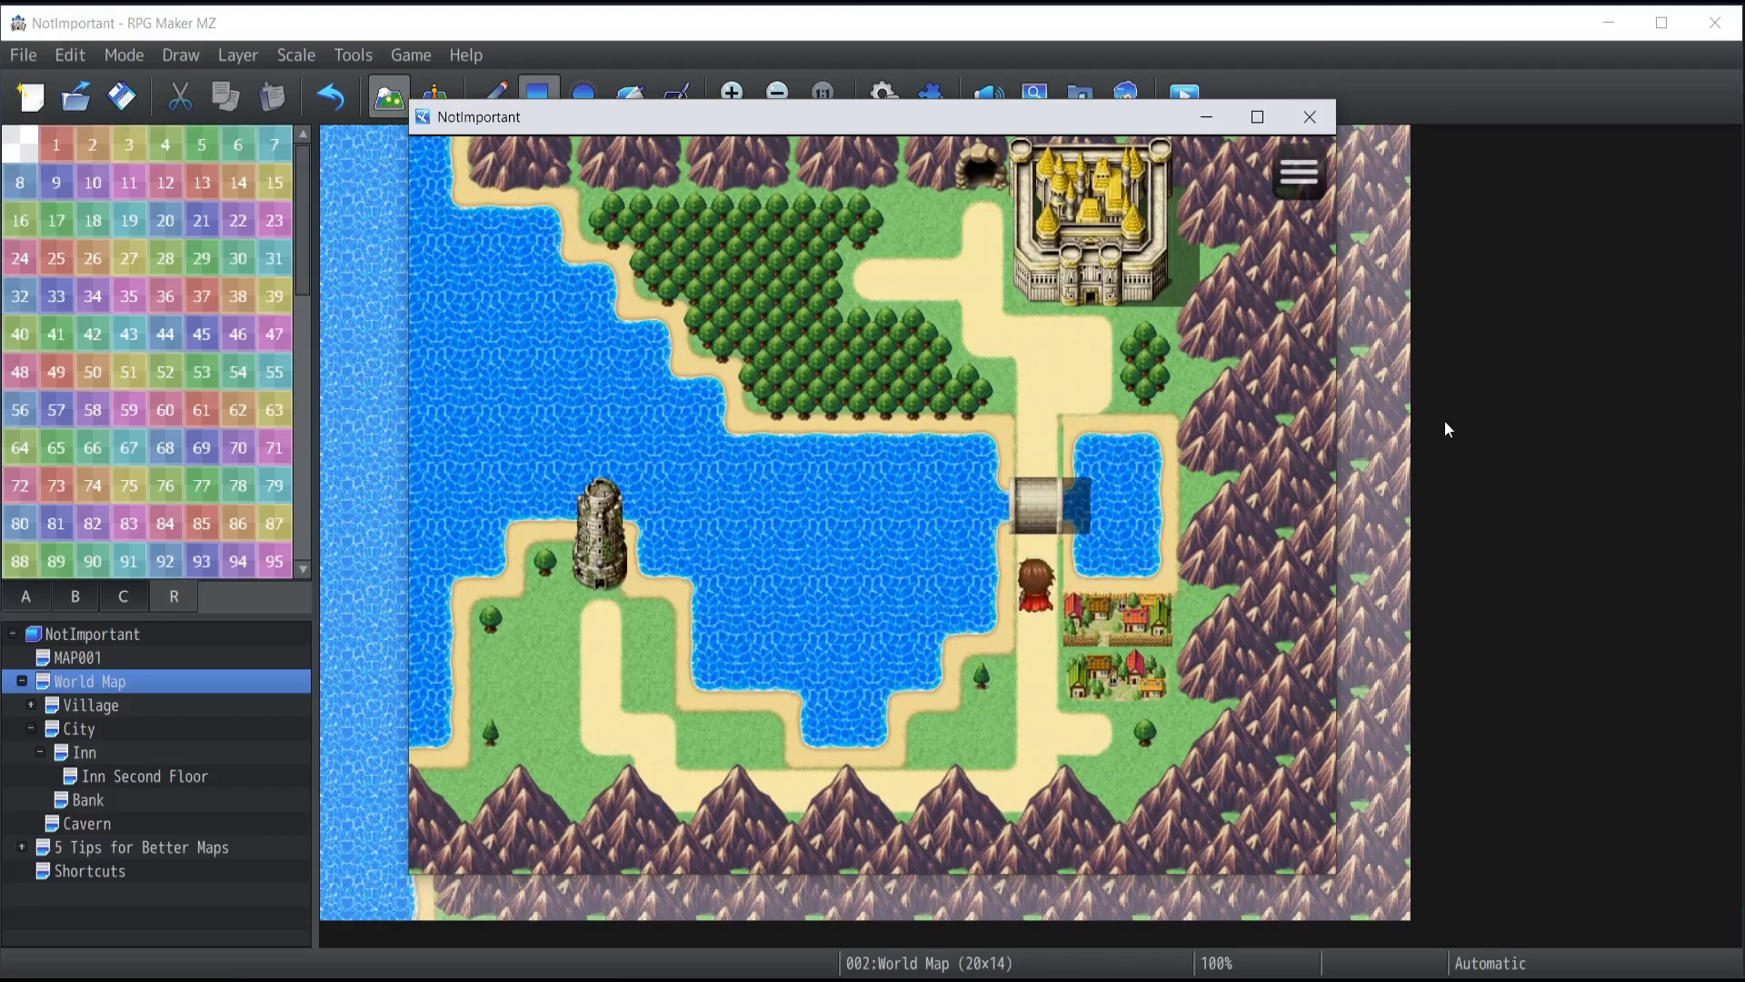
key("Down")
key("Up")
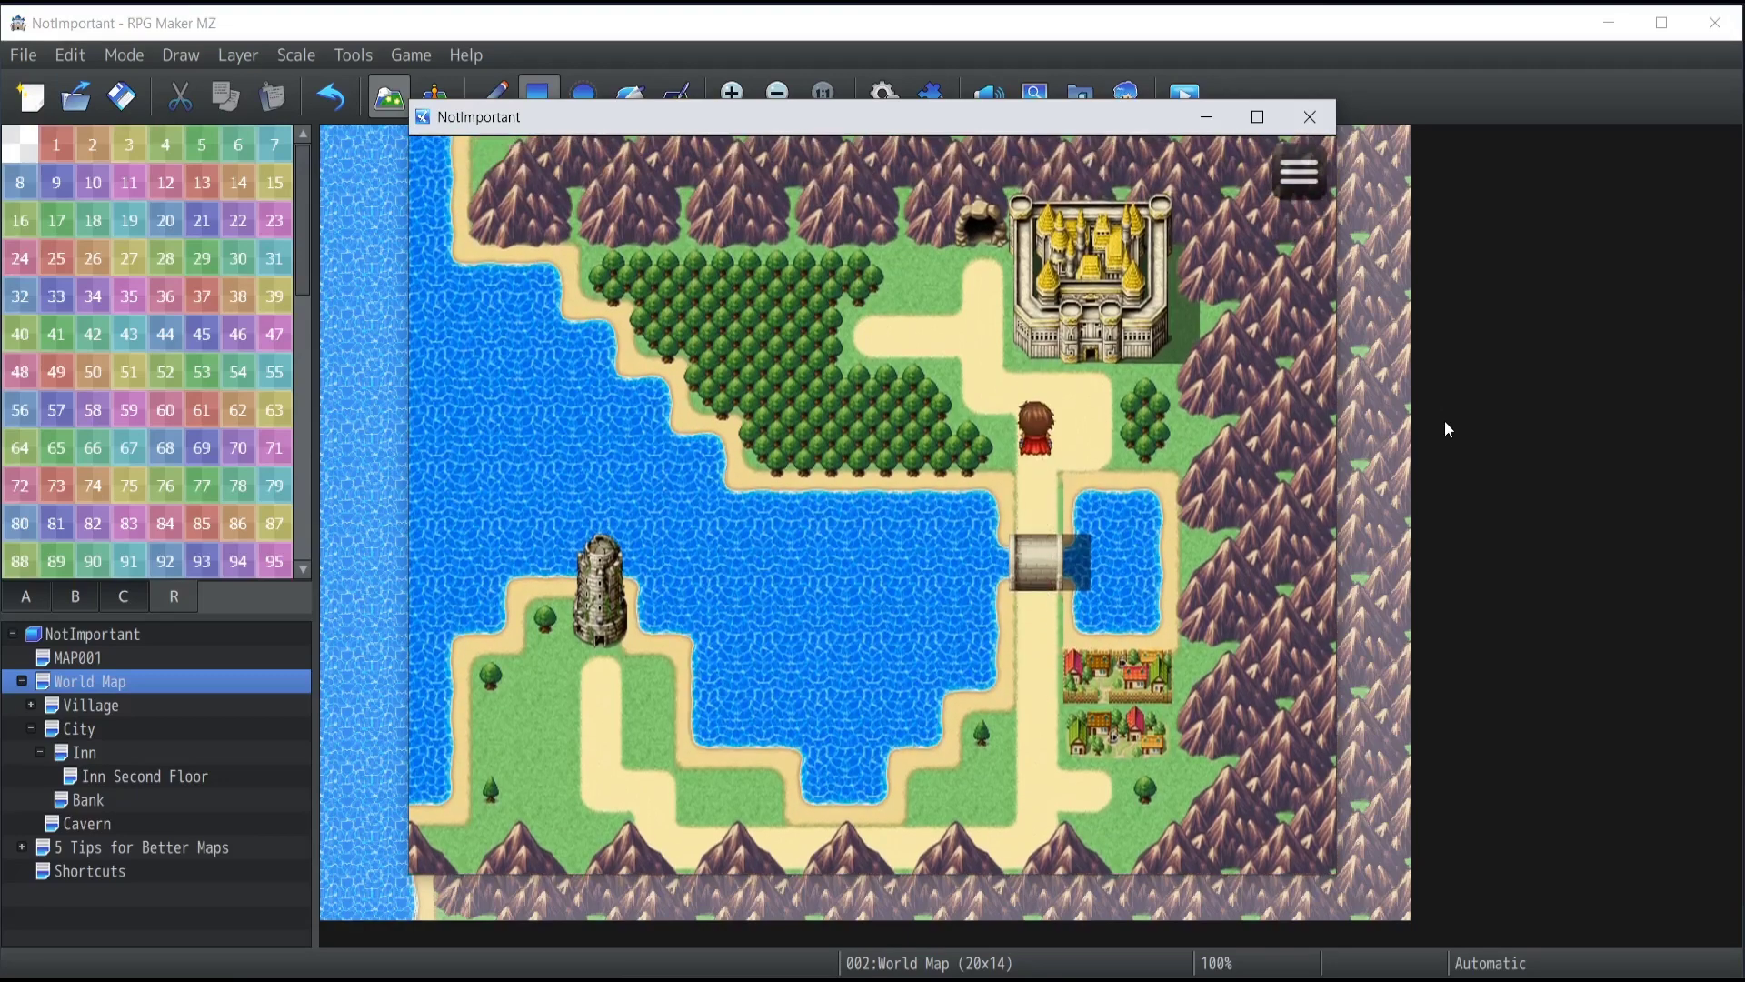
key("Down")
key("Up")
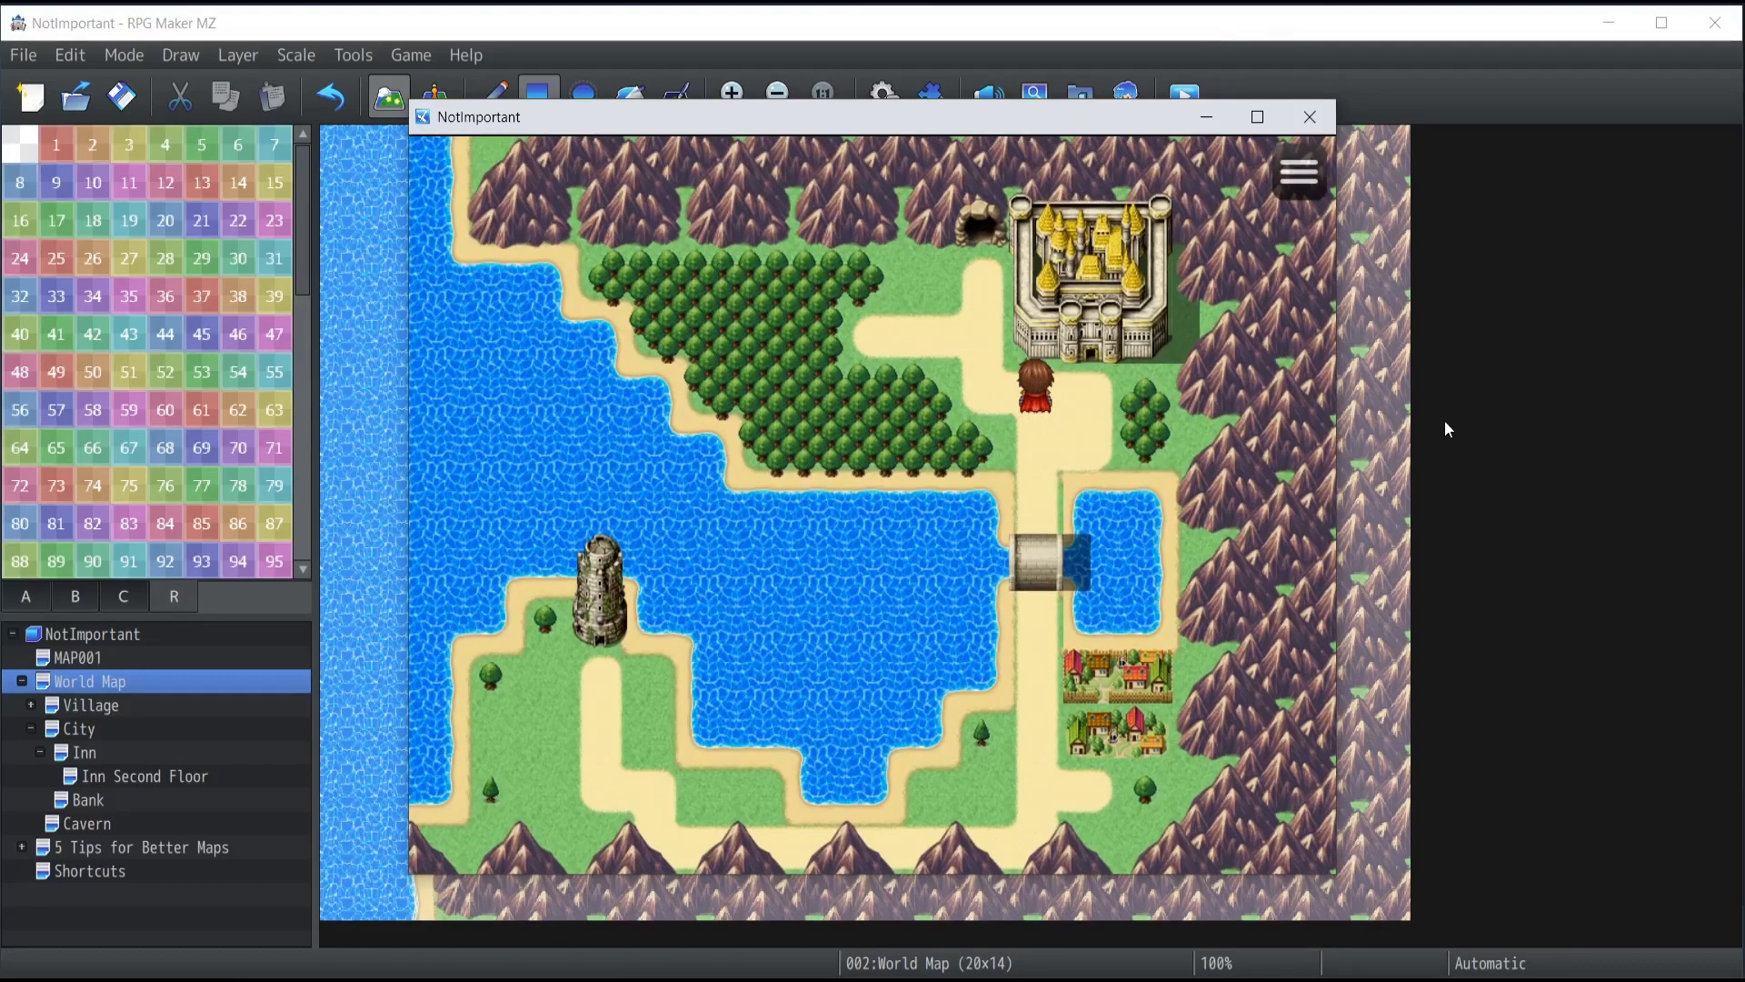
Step: Walk the hero from the castle entrance south along the road until an encounter triggers
key("Up")
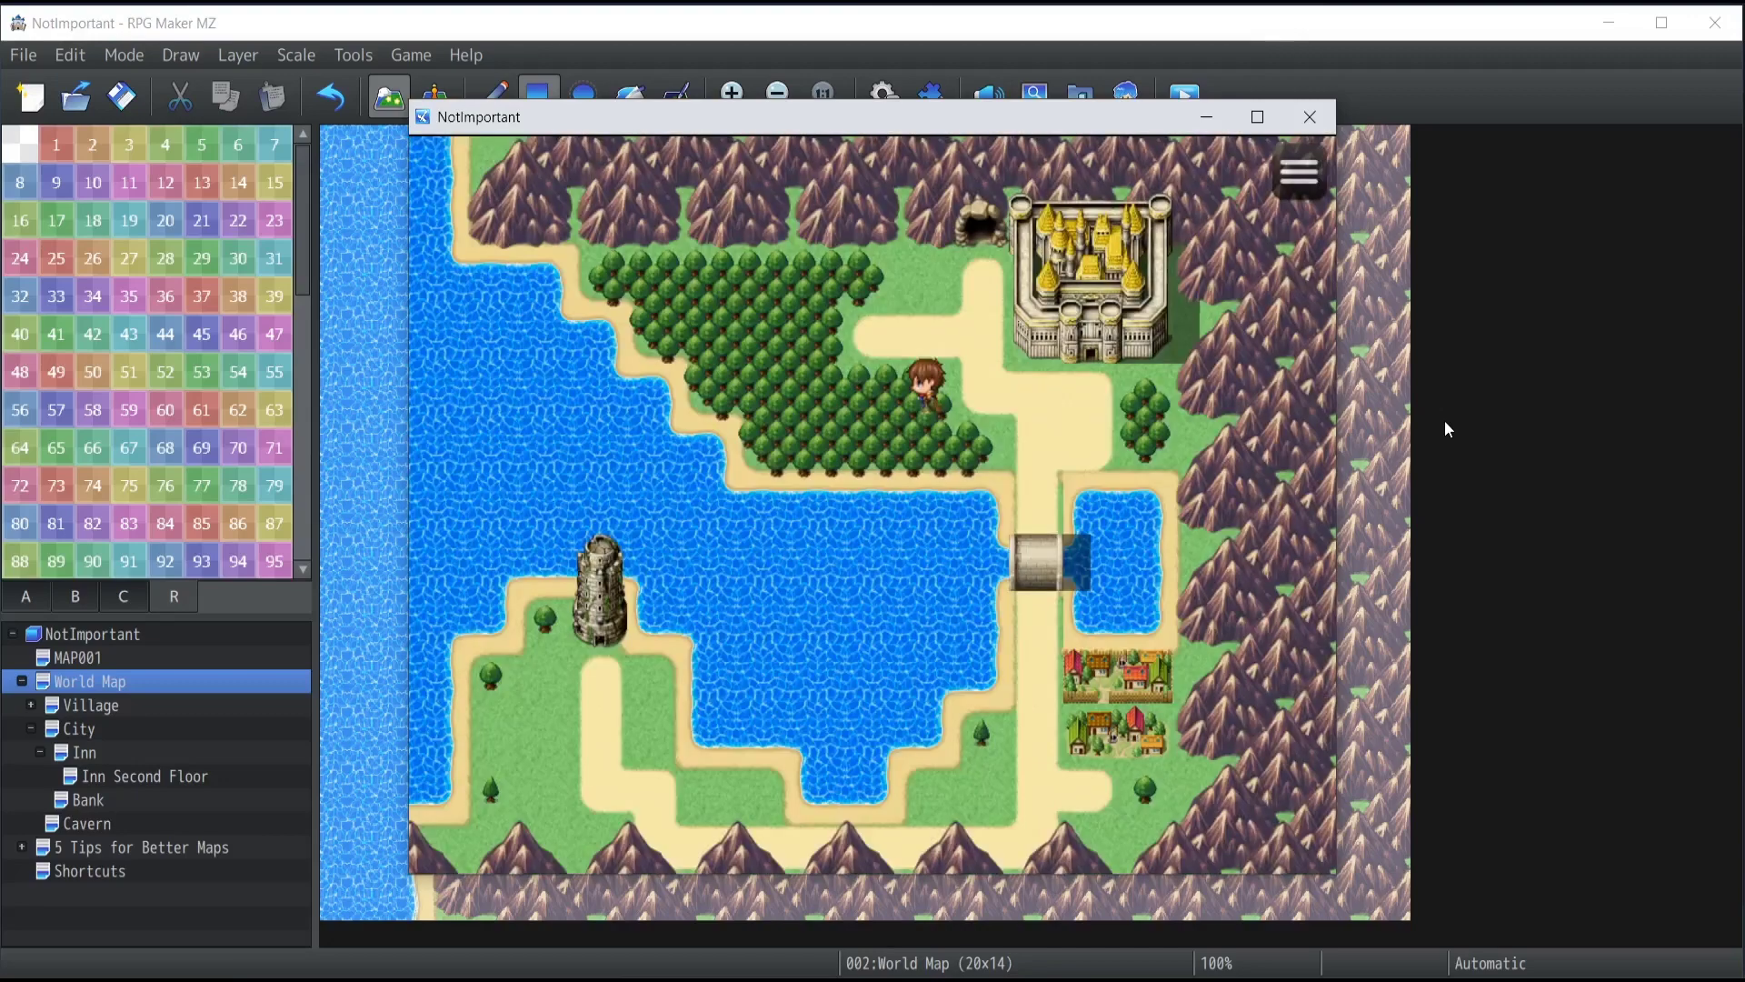
key("Right")
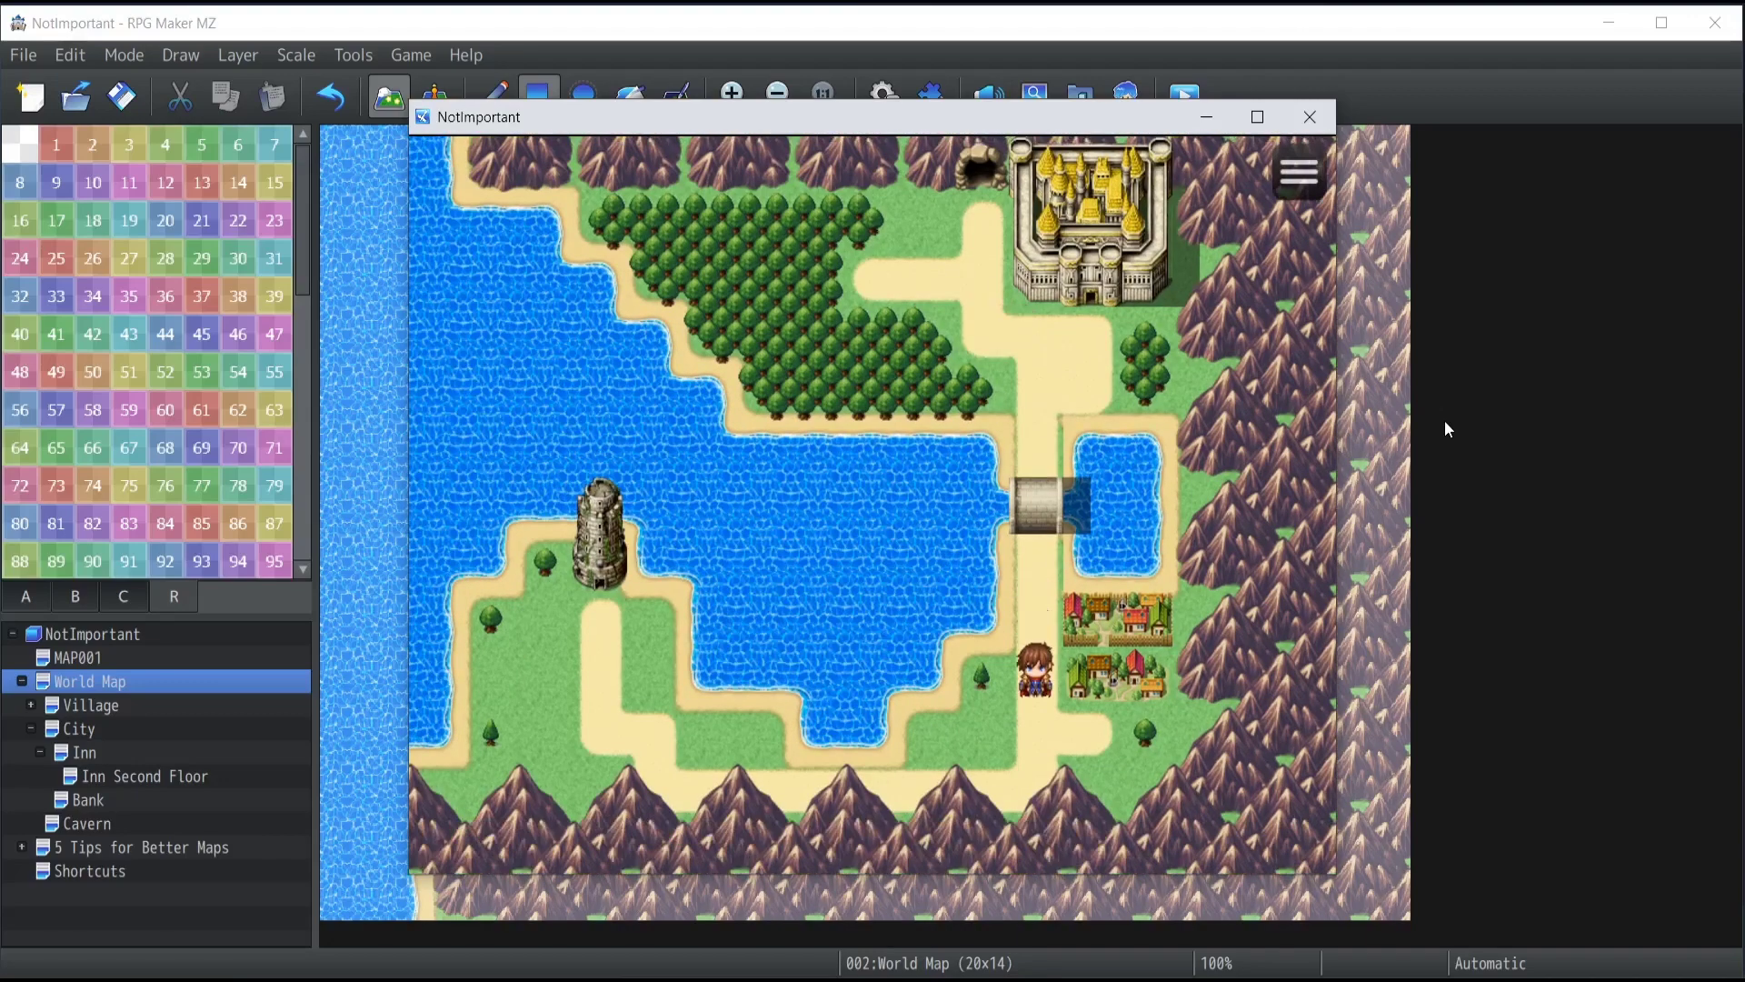
key("Down")
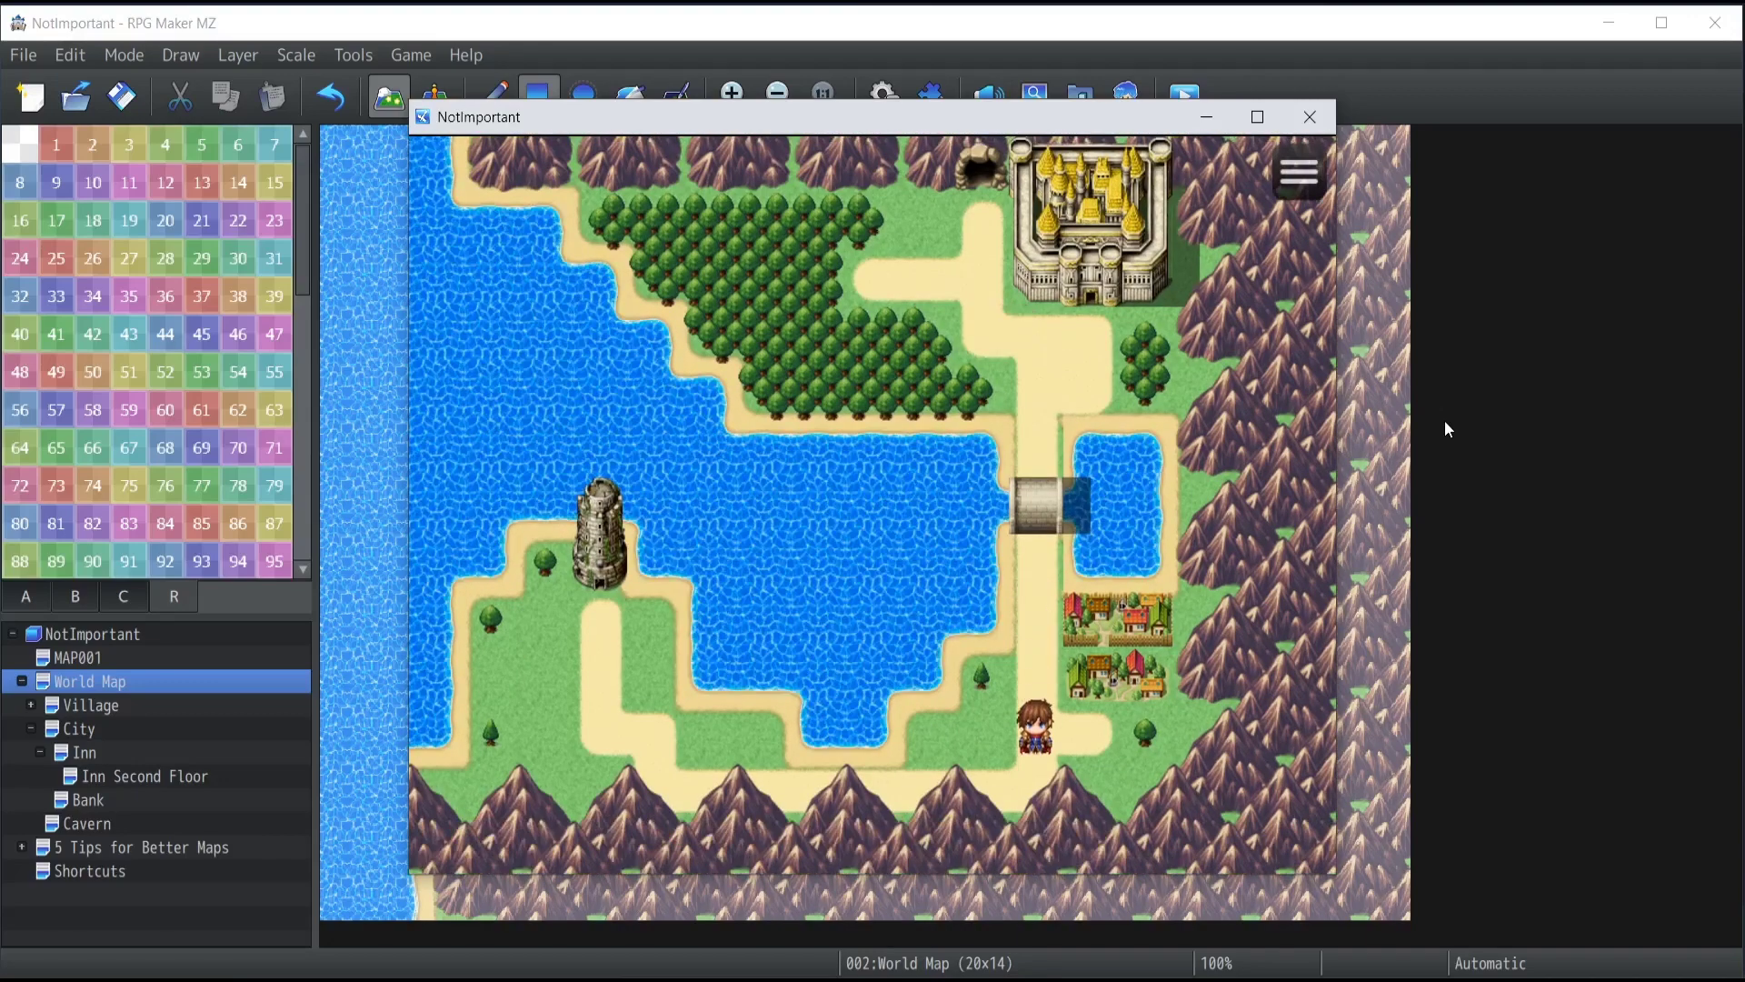
key("Down")
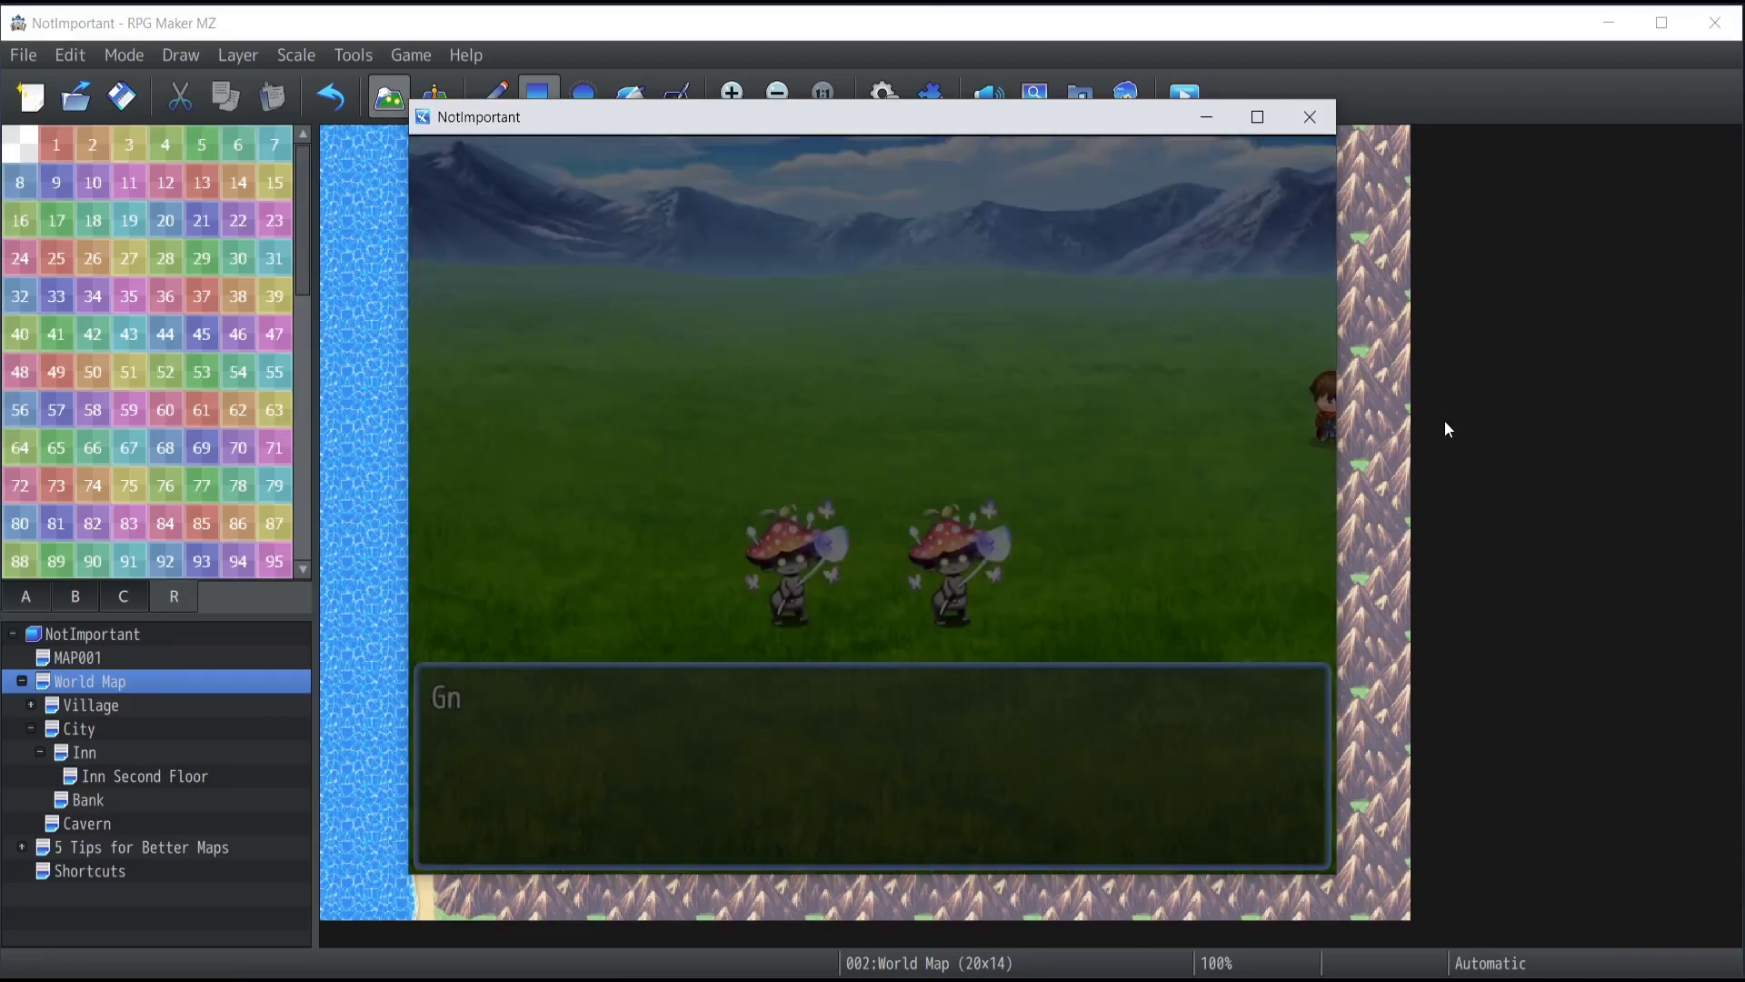
Step: Choose Fight and Attack against the two Gnomes, then close the playtest window
key("Return")
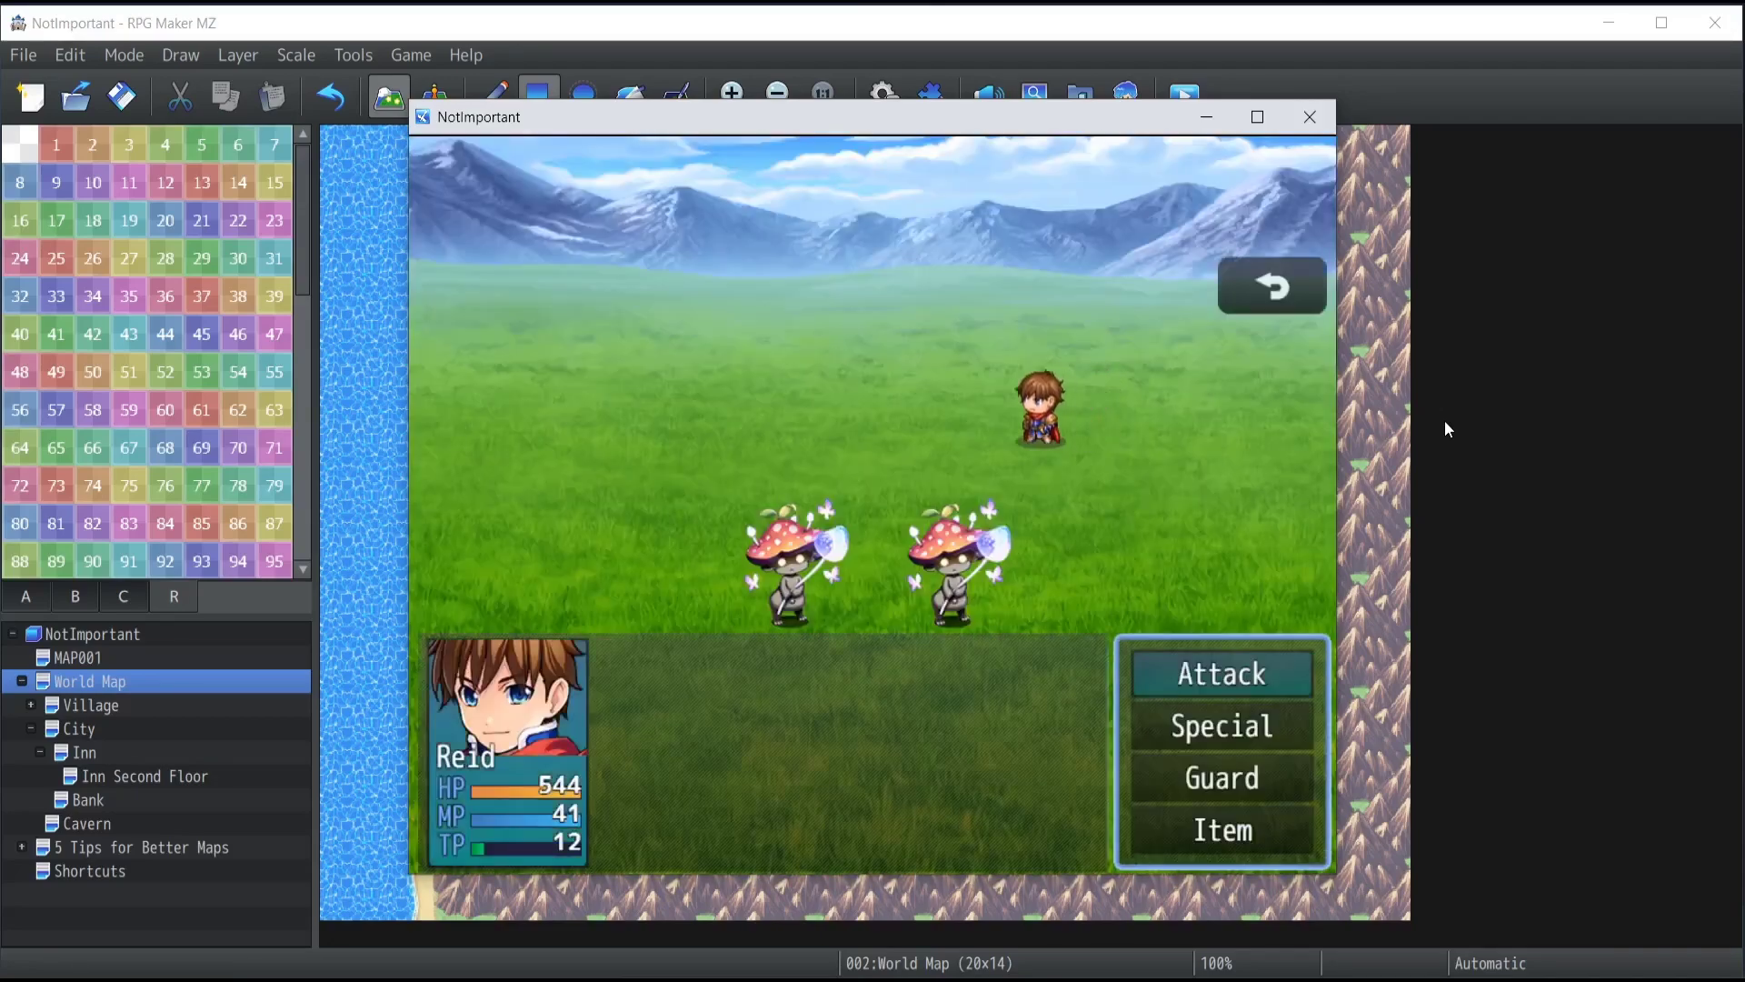
key("Return")
key("Return")
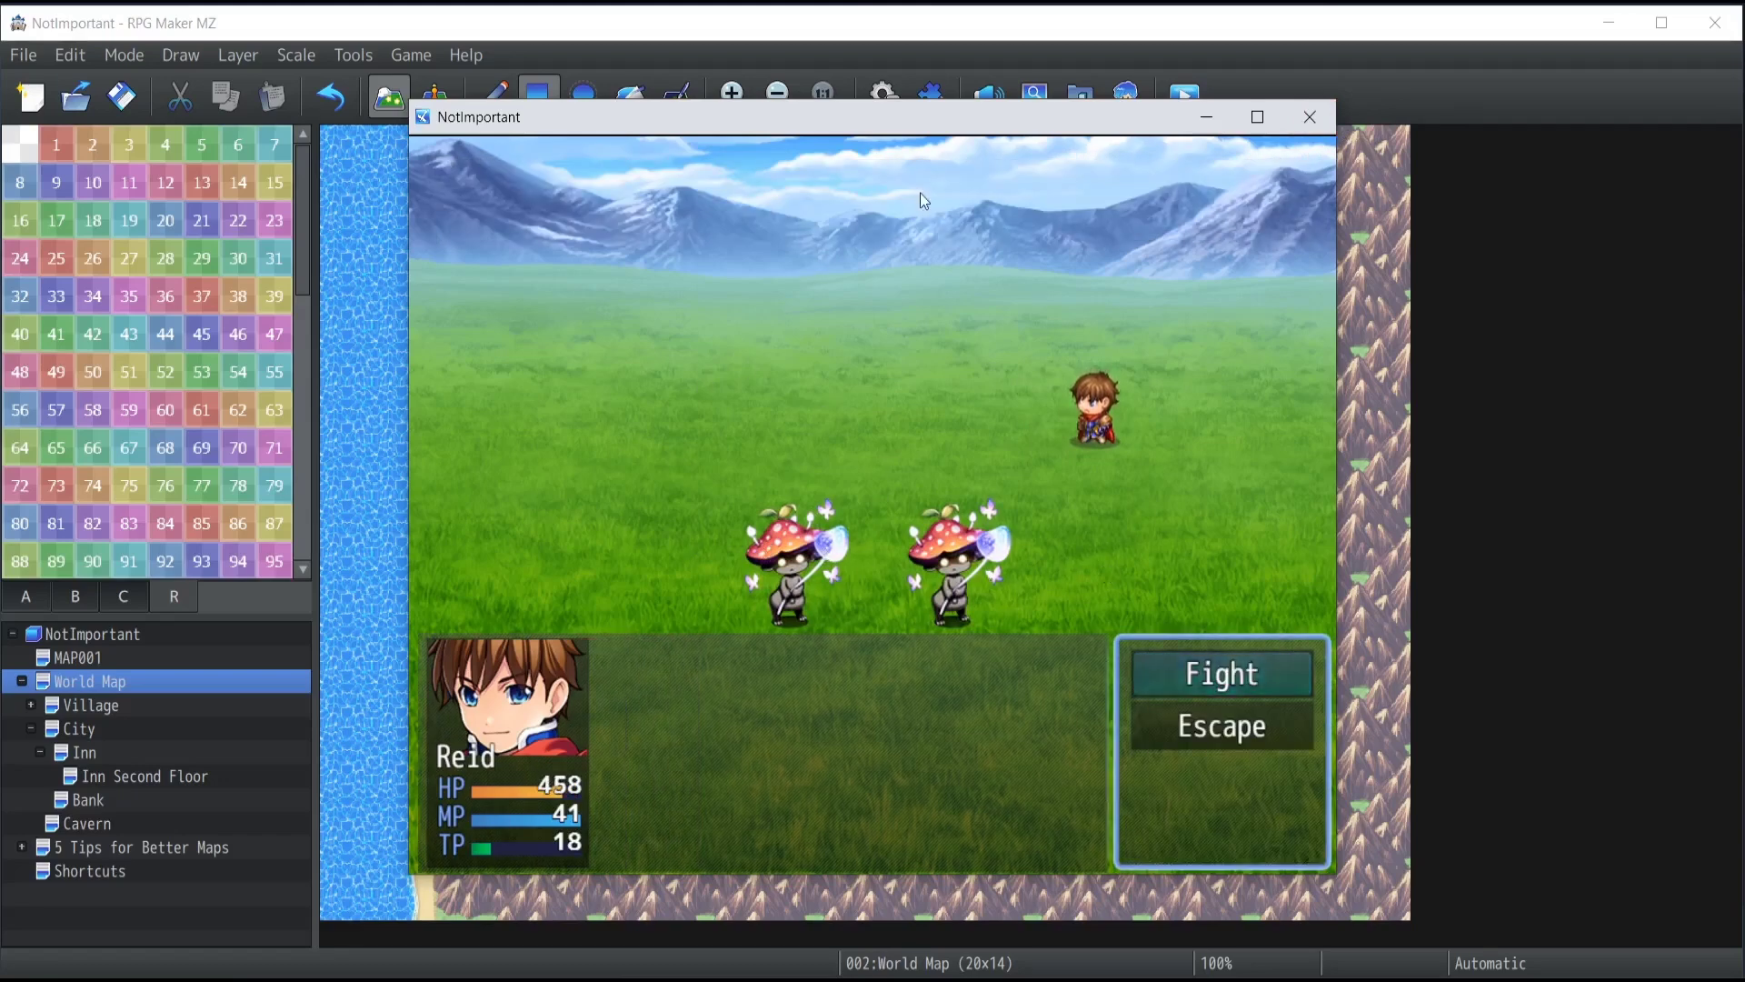
left_click(1315, 118)
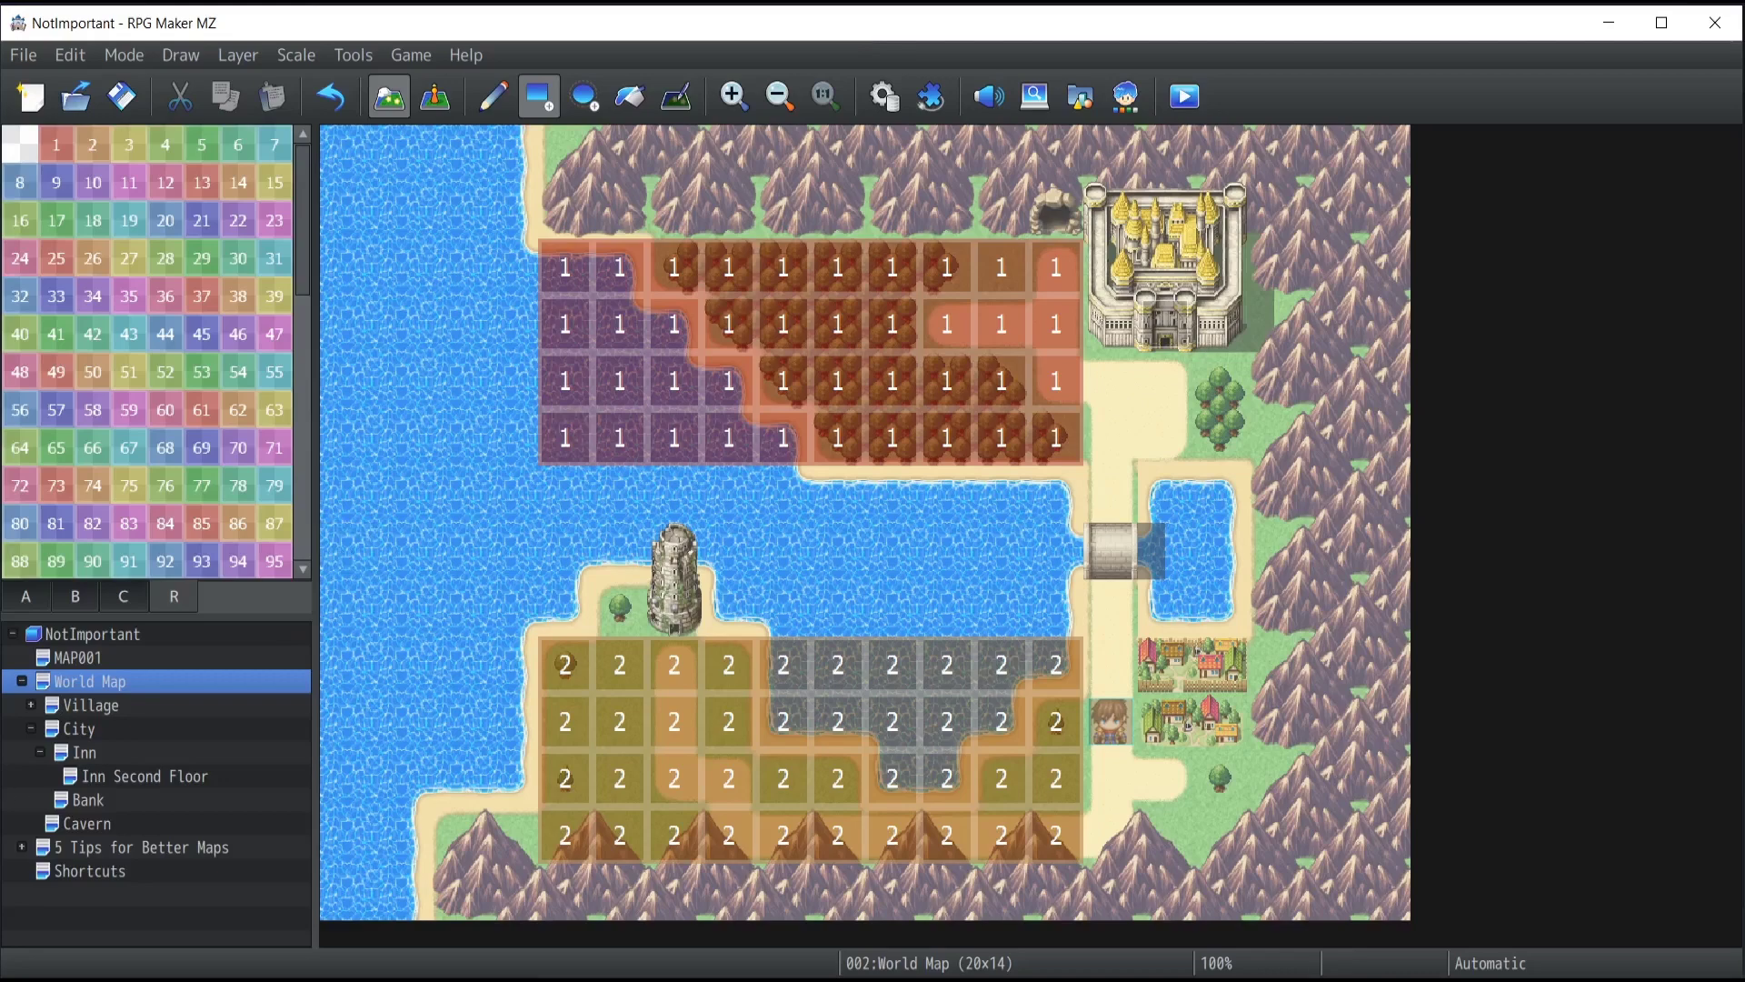
Step: Switch the Goblin*2 encounter to Entire Map, apply, and undo the painted region 1 tiles
right_click(146, 680)
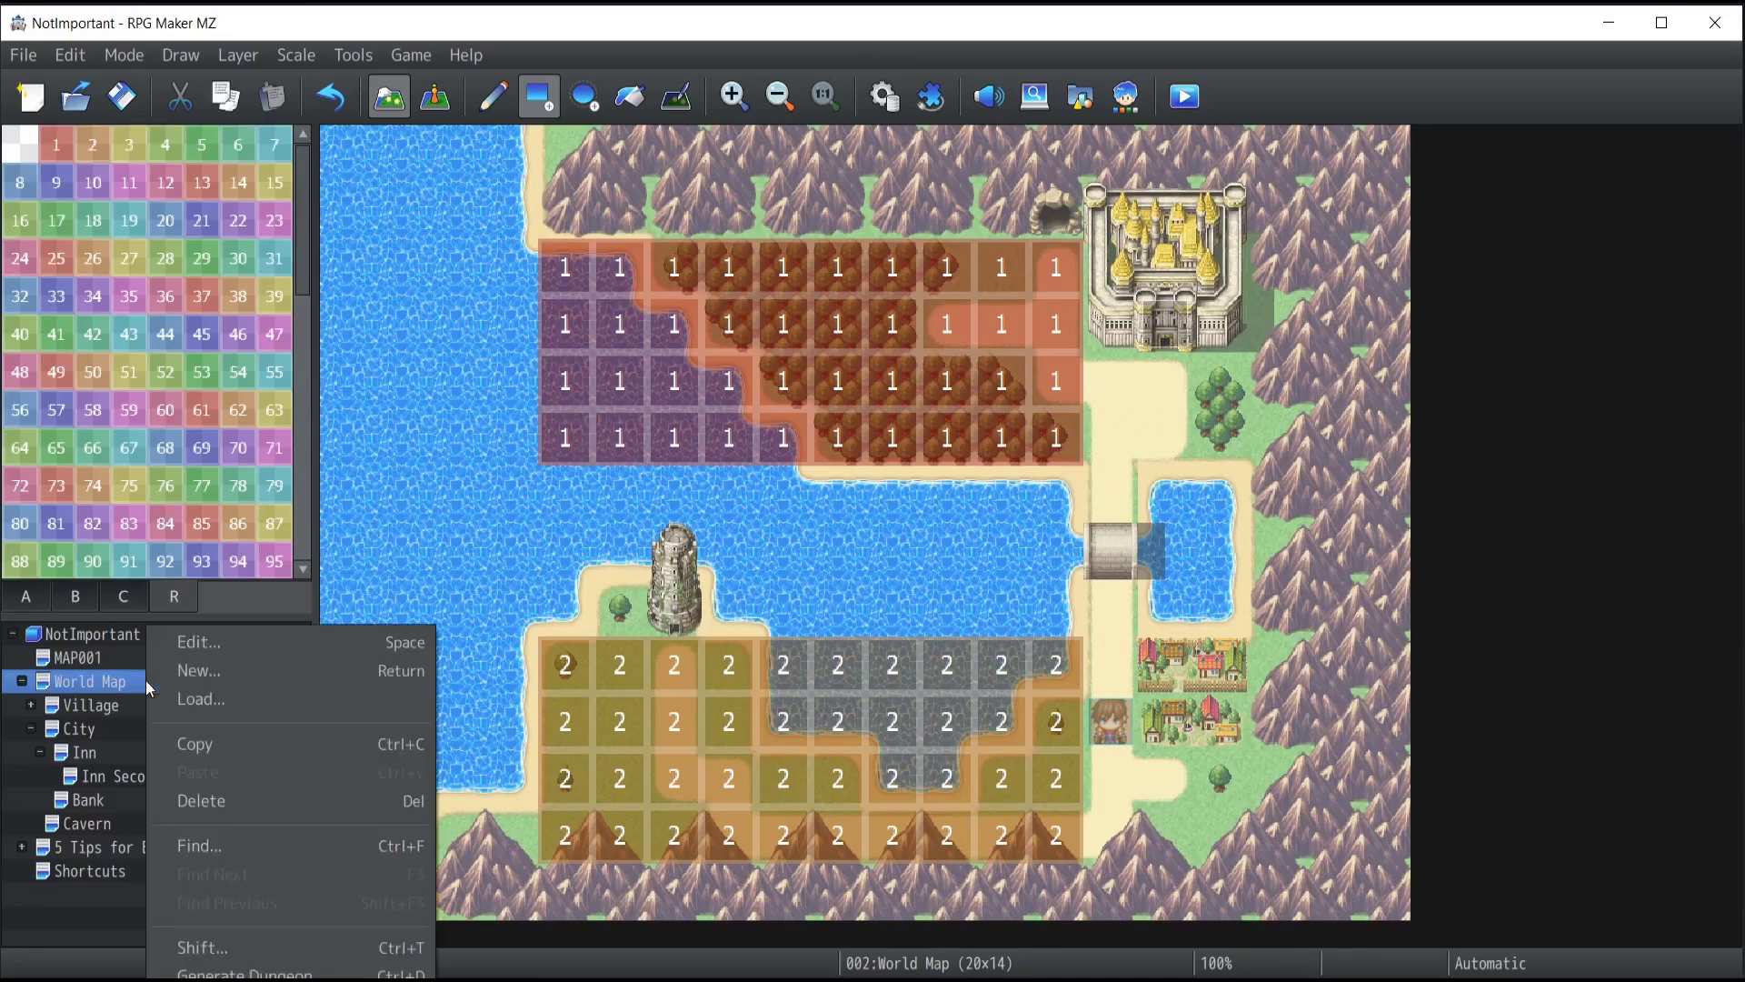
left_click(209, 641)
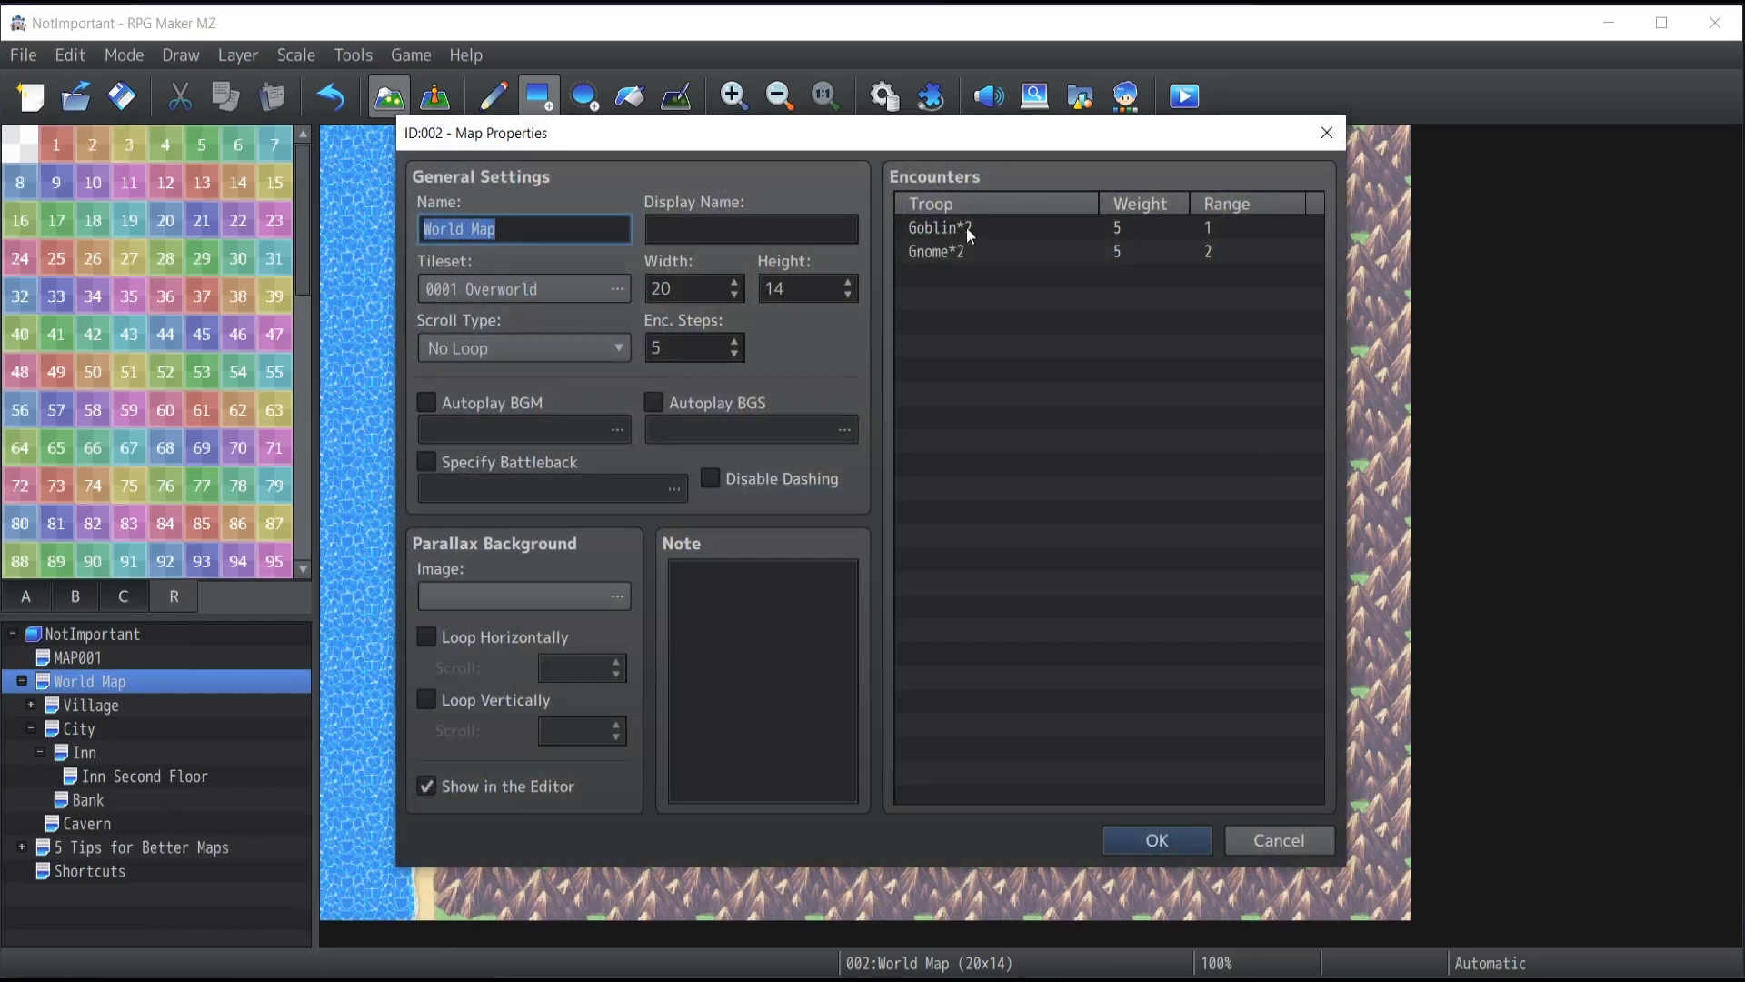
left_click(970, 235)
double_click(970, 235)
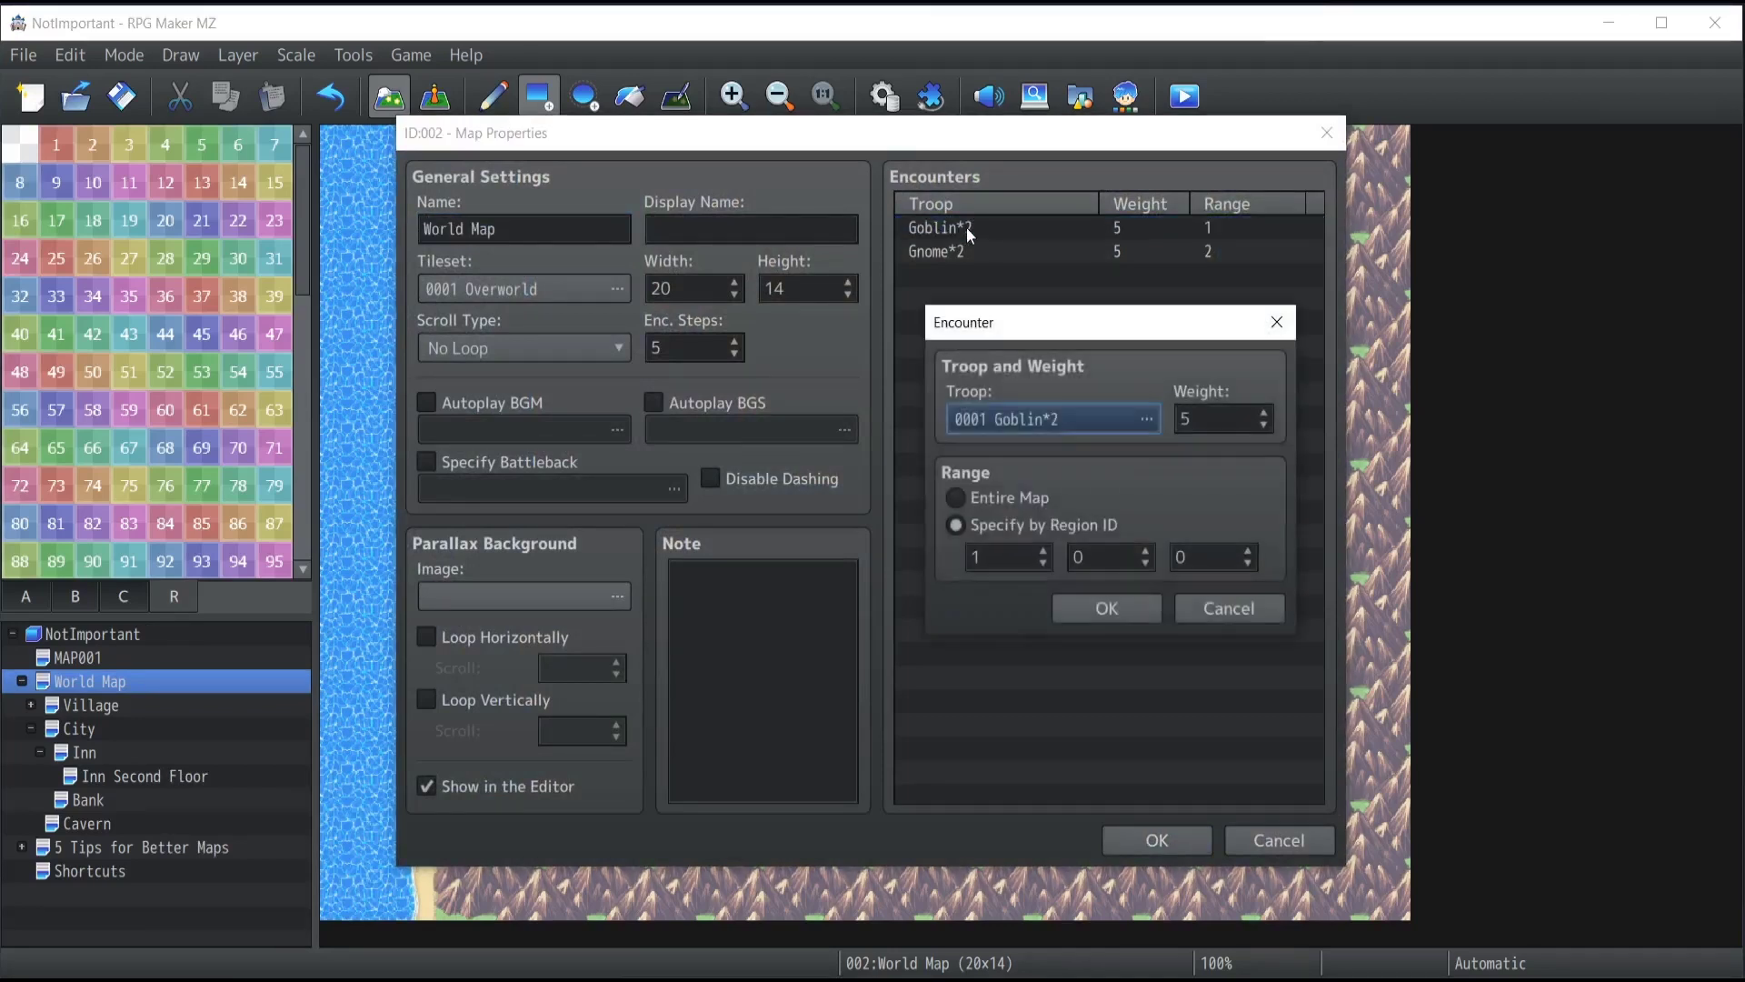
left_click(956, 496)
left_click(1116, 606)
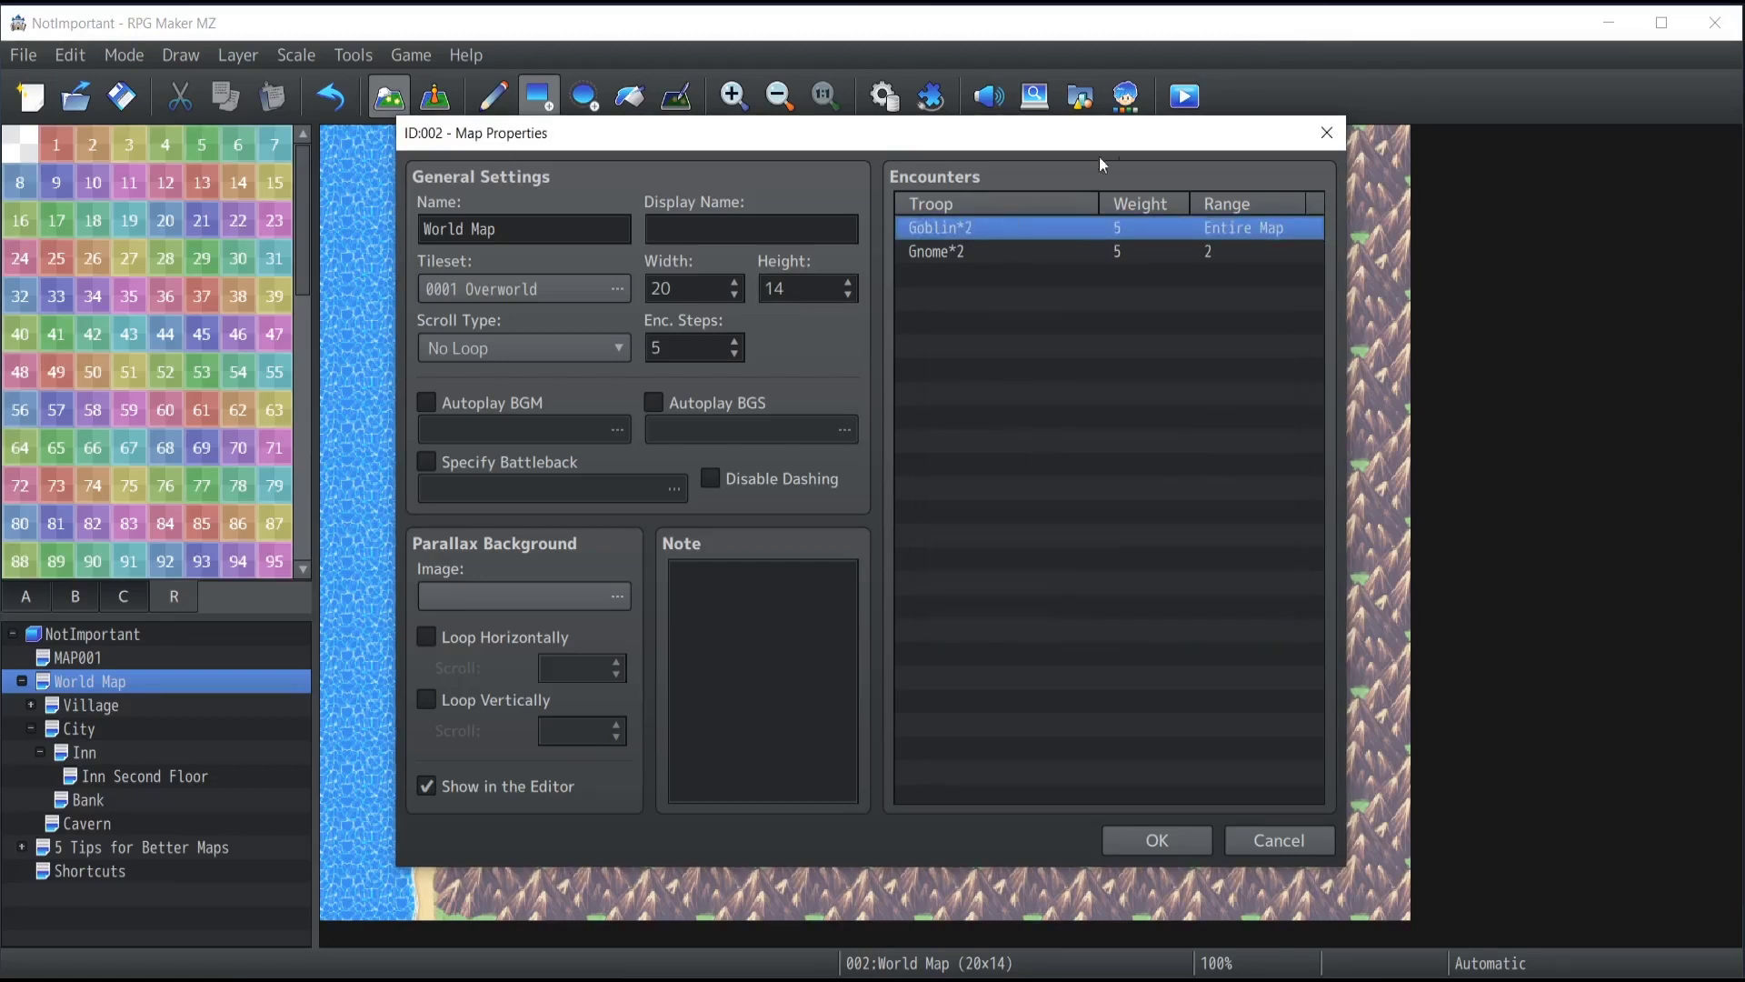
left_click(1141, 255)
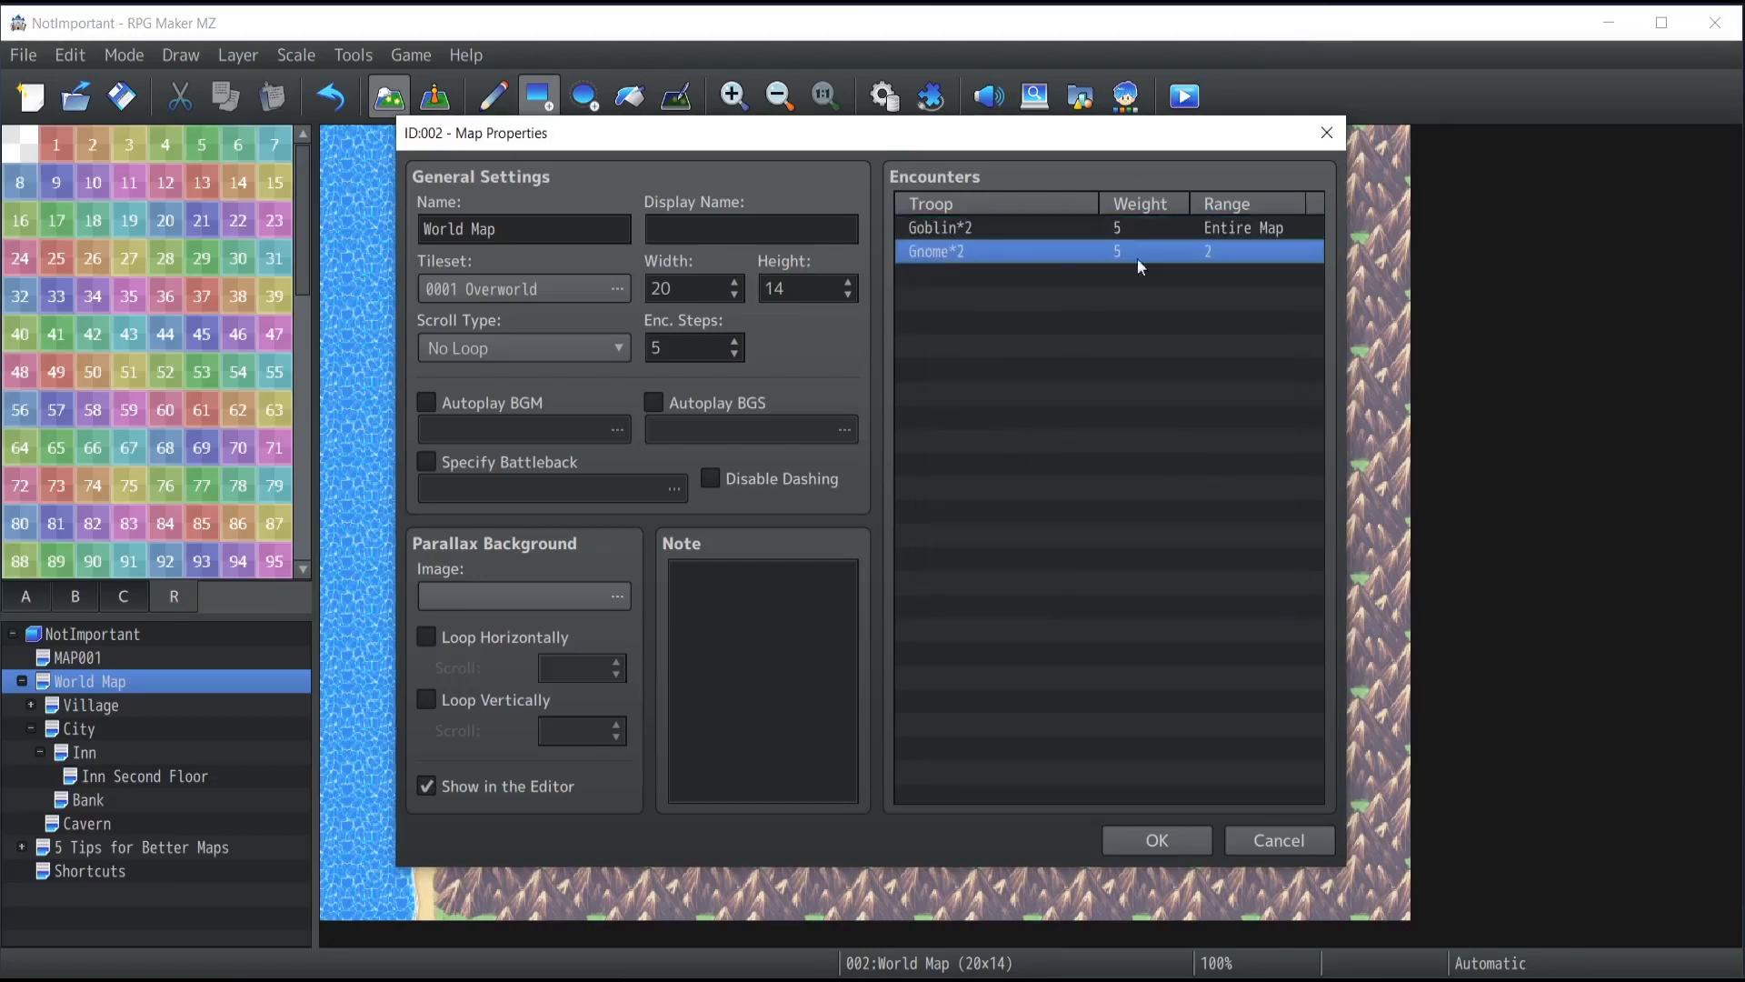
left_click(1154, 850)
key("ctrl+z")
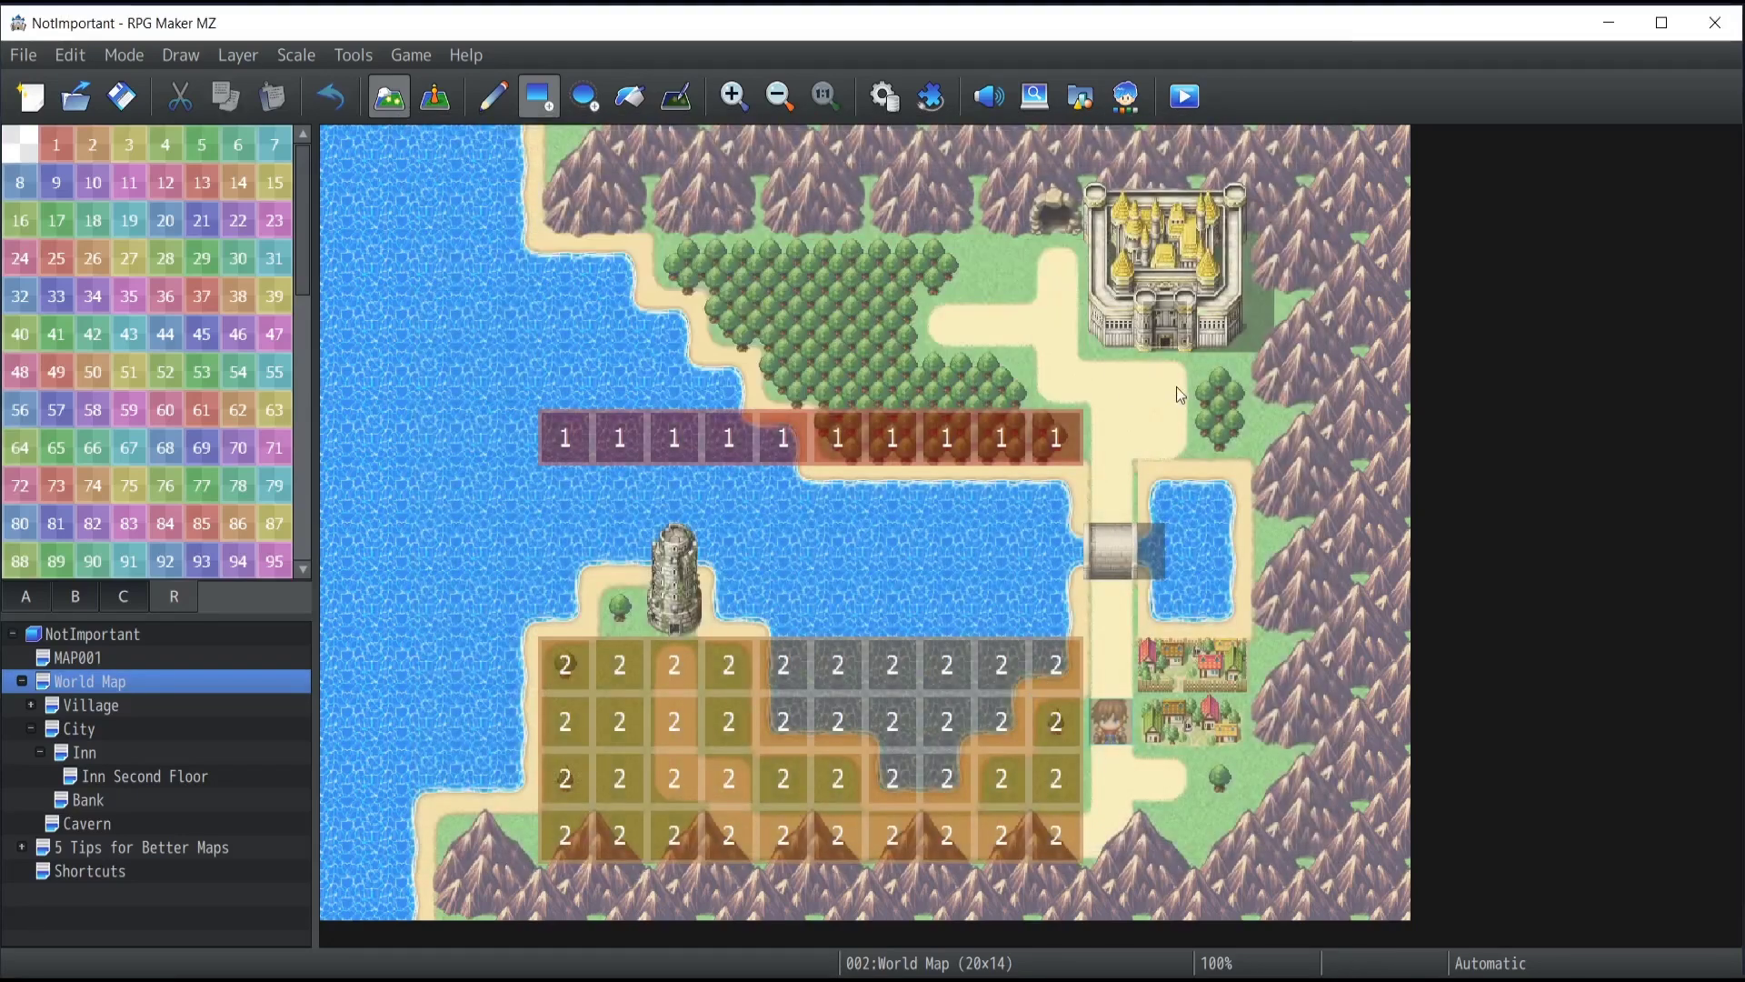
key("ctrl+z")
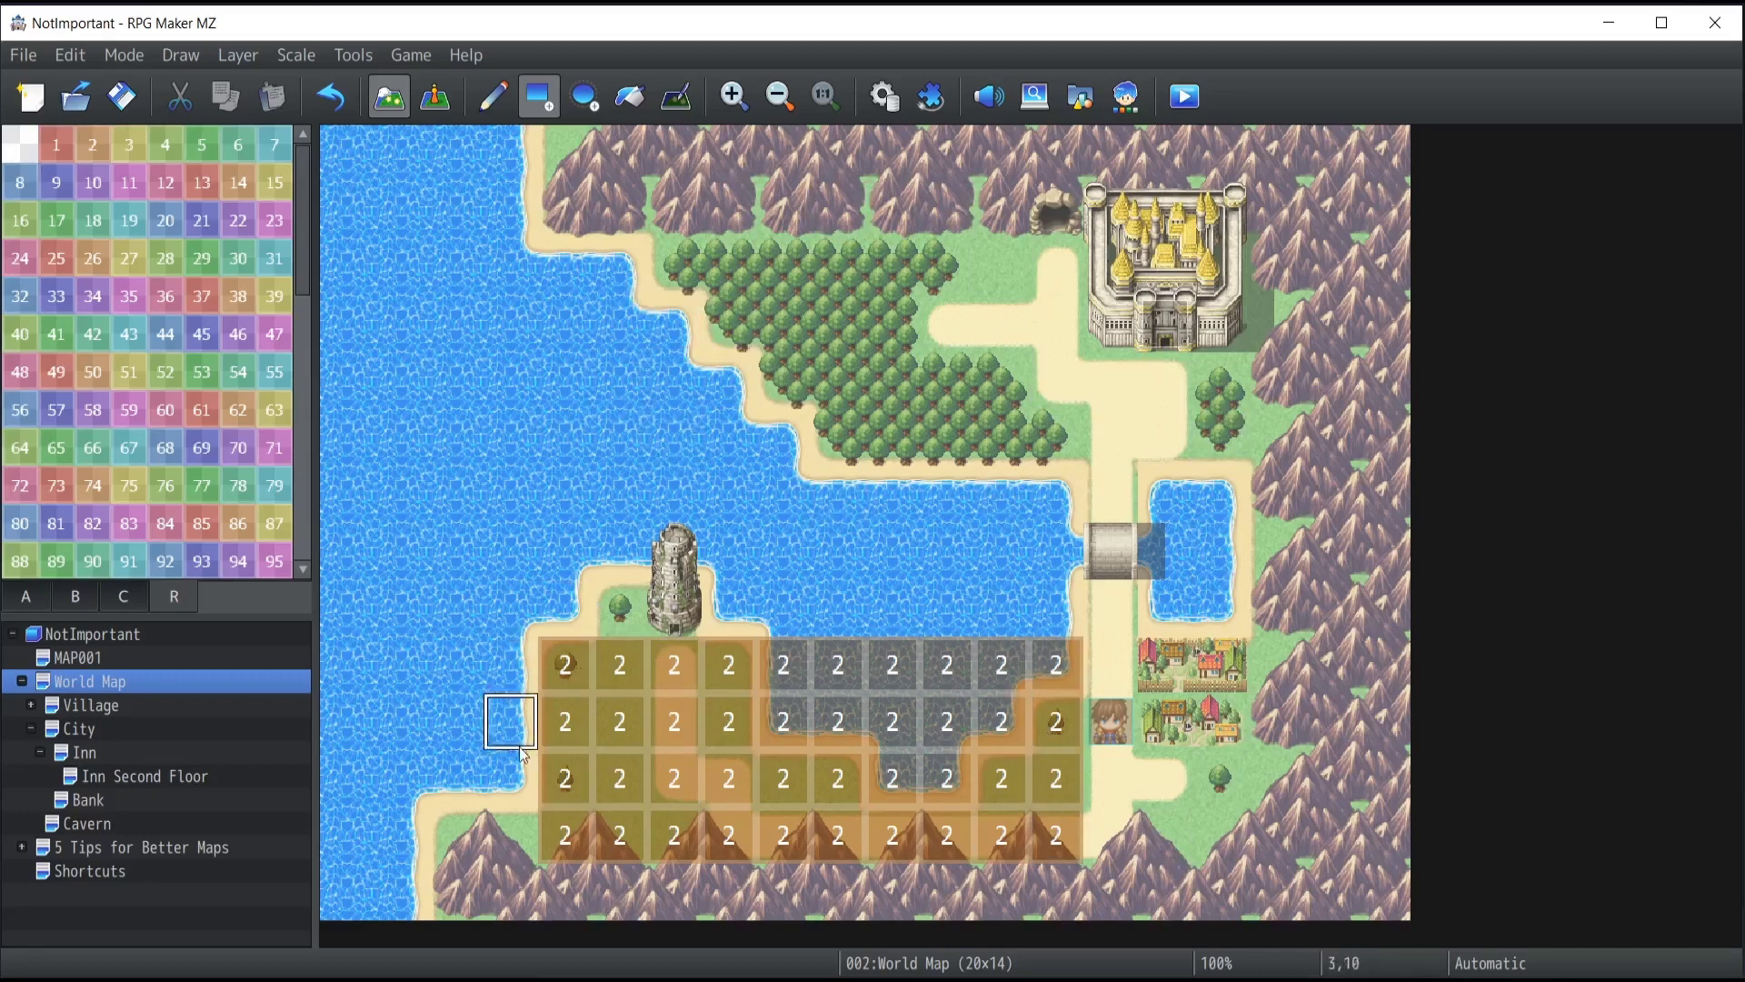
Step: Save the project and start a New Game in the playtest
left_click(121, 96)
key("Return")
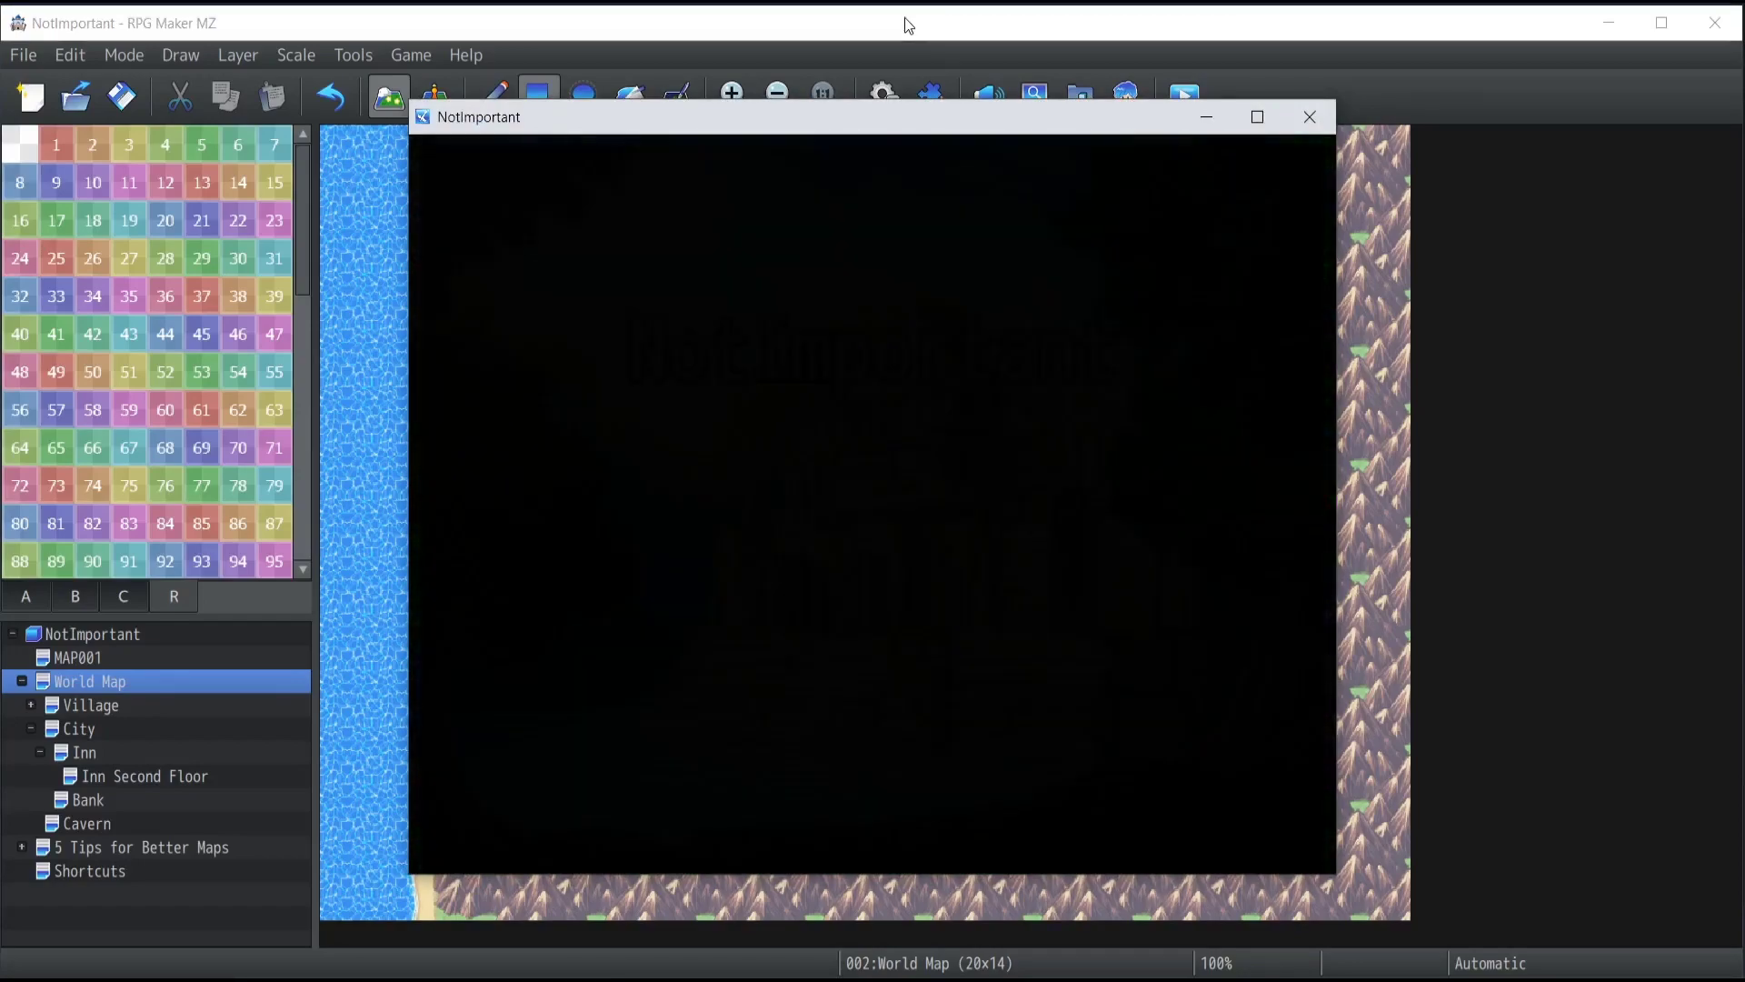
Step: Walk north until a Goblin encounter starts, then escape from the battle
key("Up")
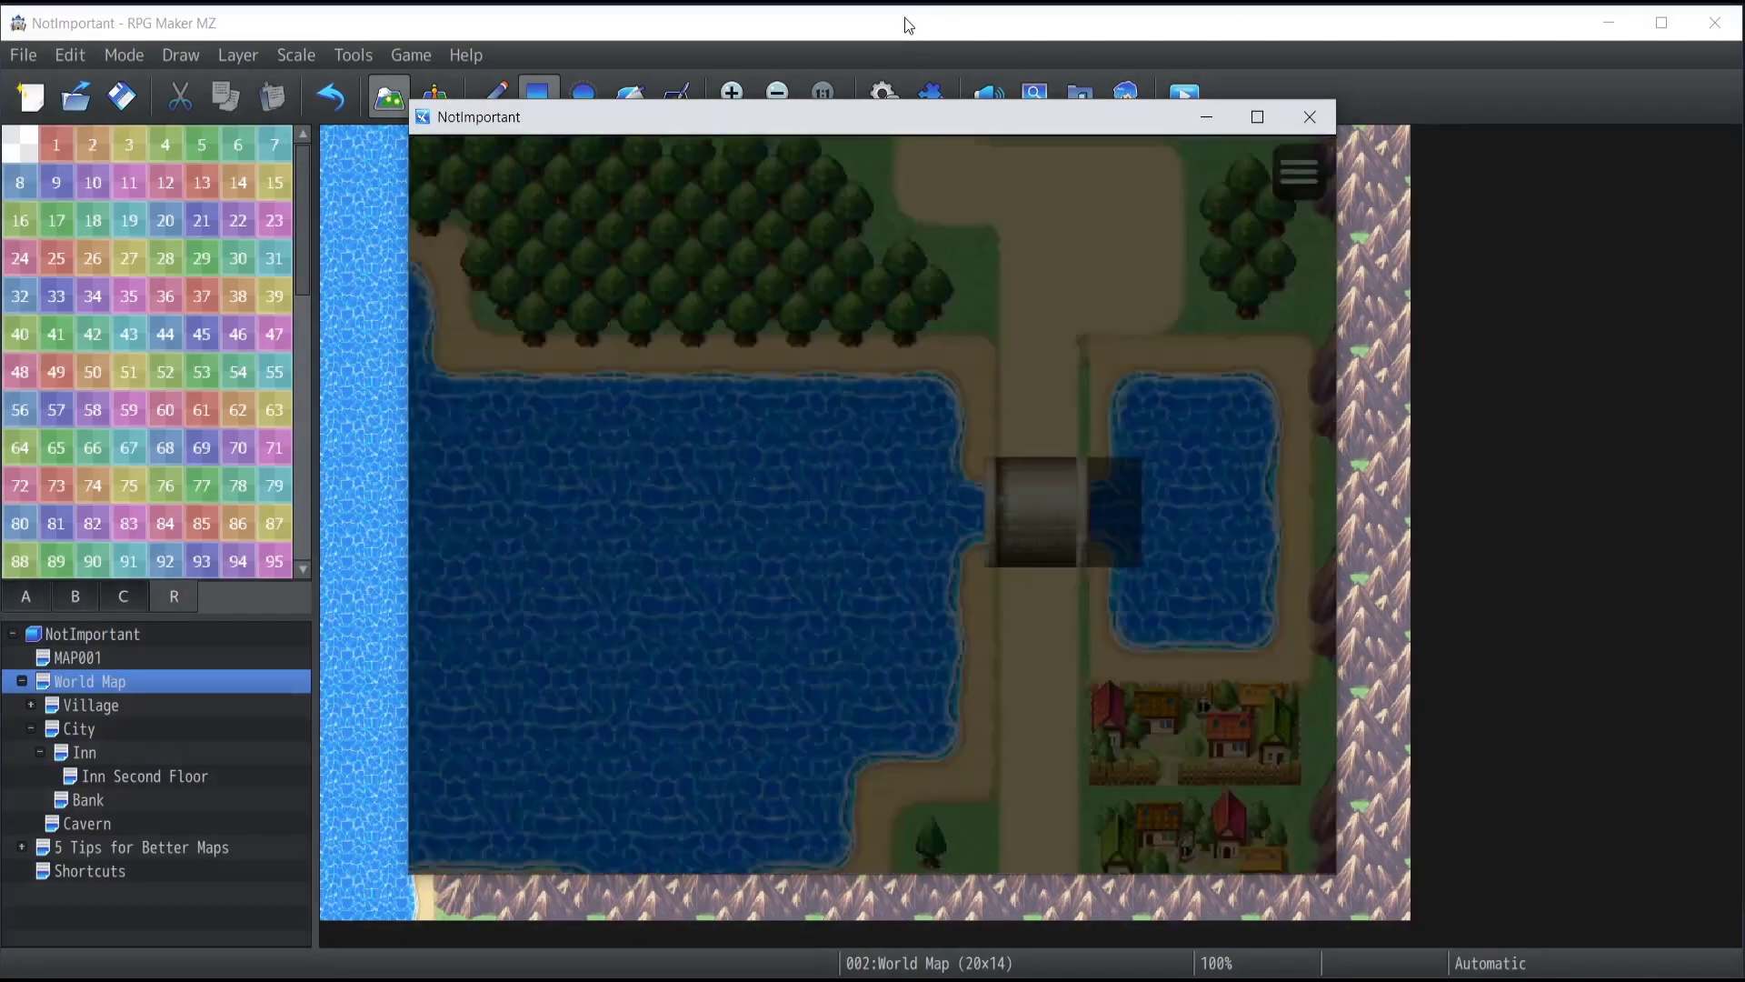
key("Return")
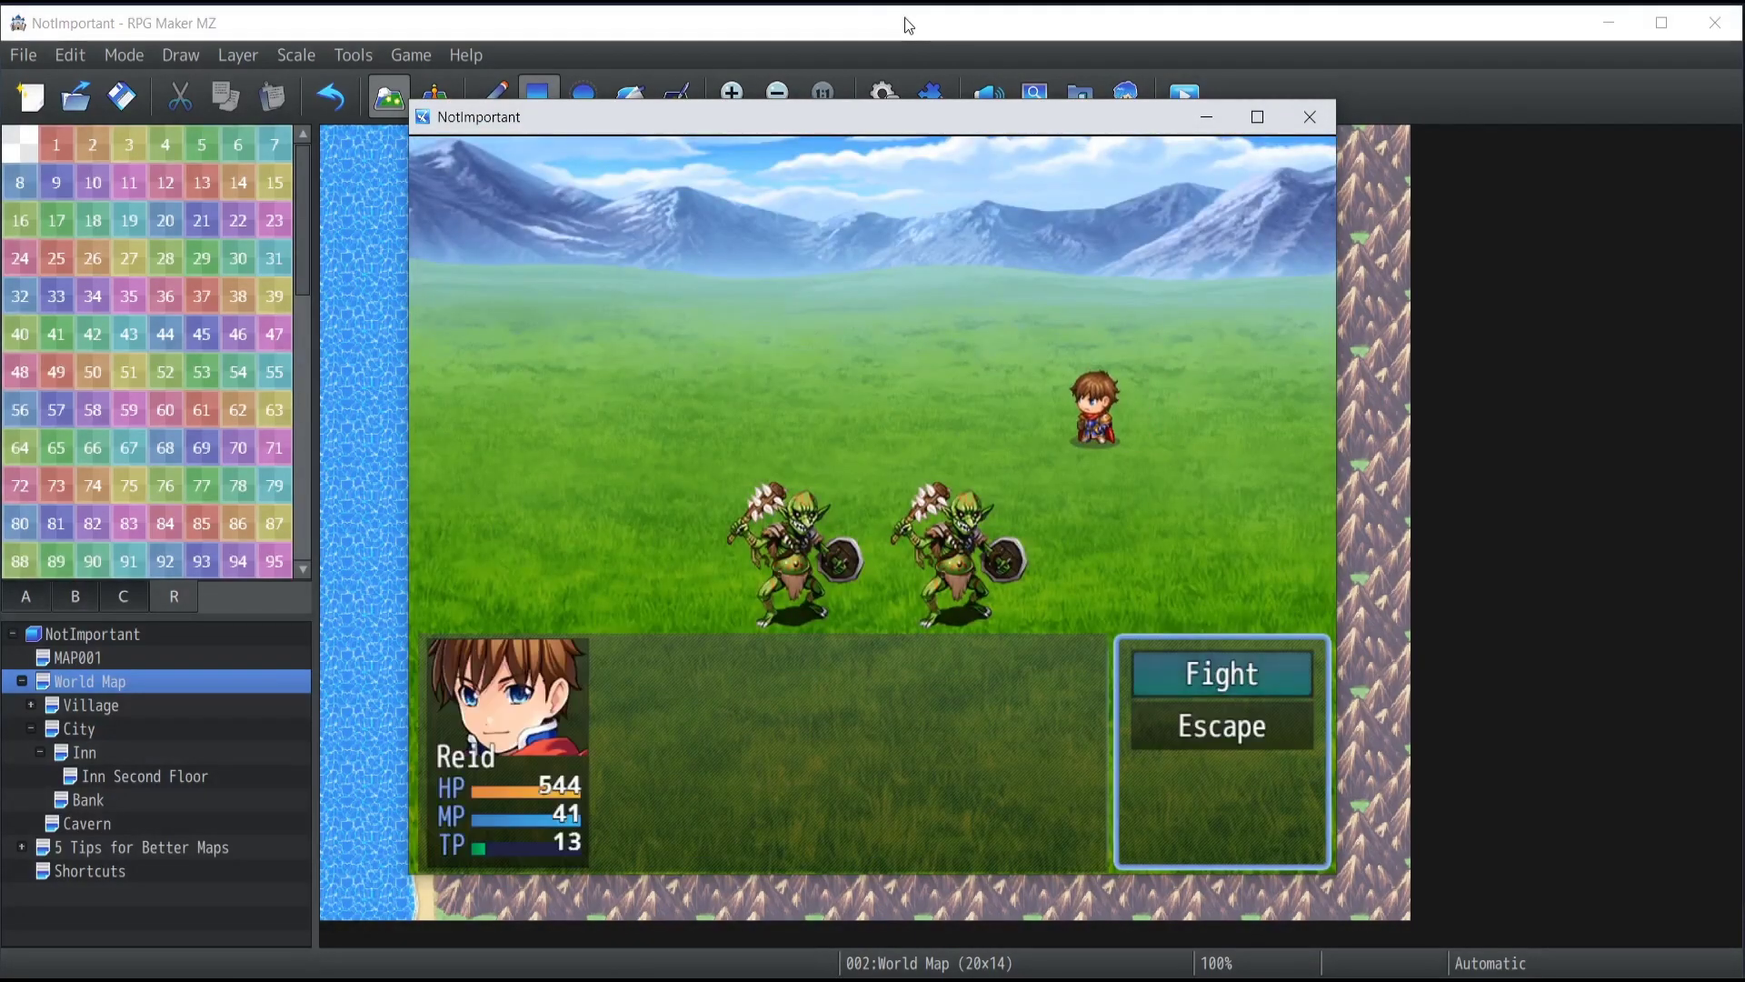
key("Down")
key("Return")
key("Return")
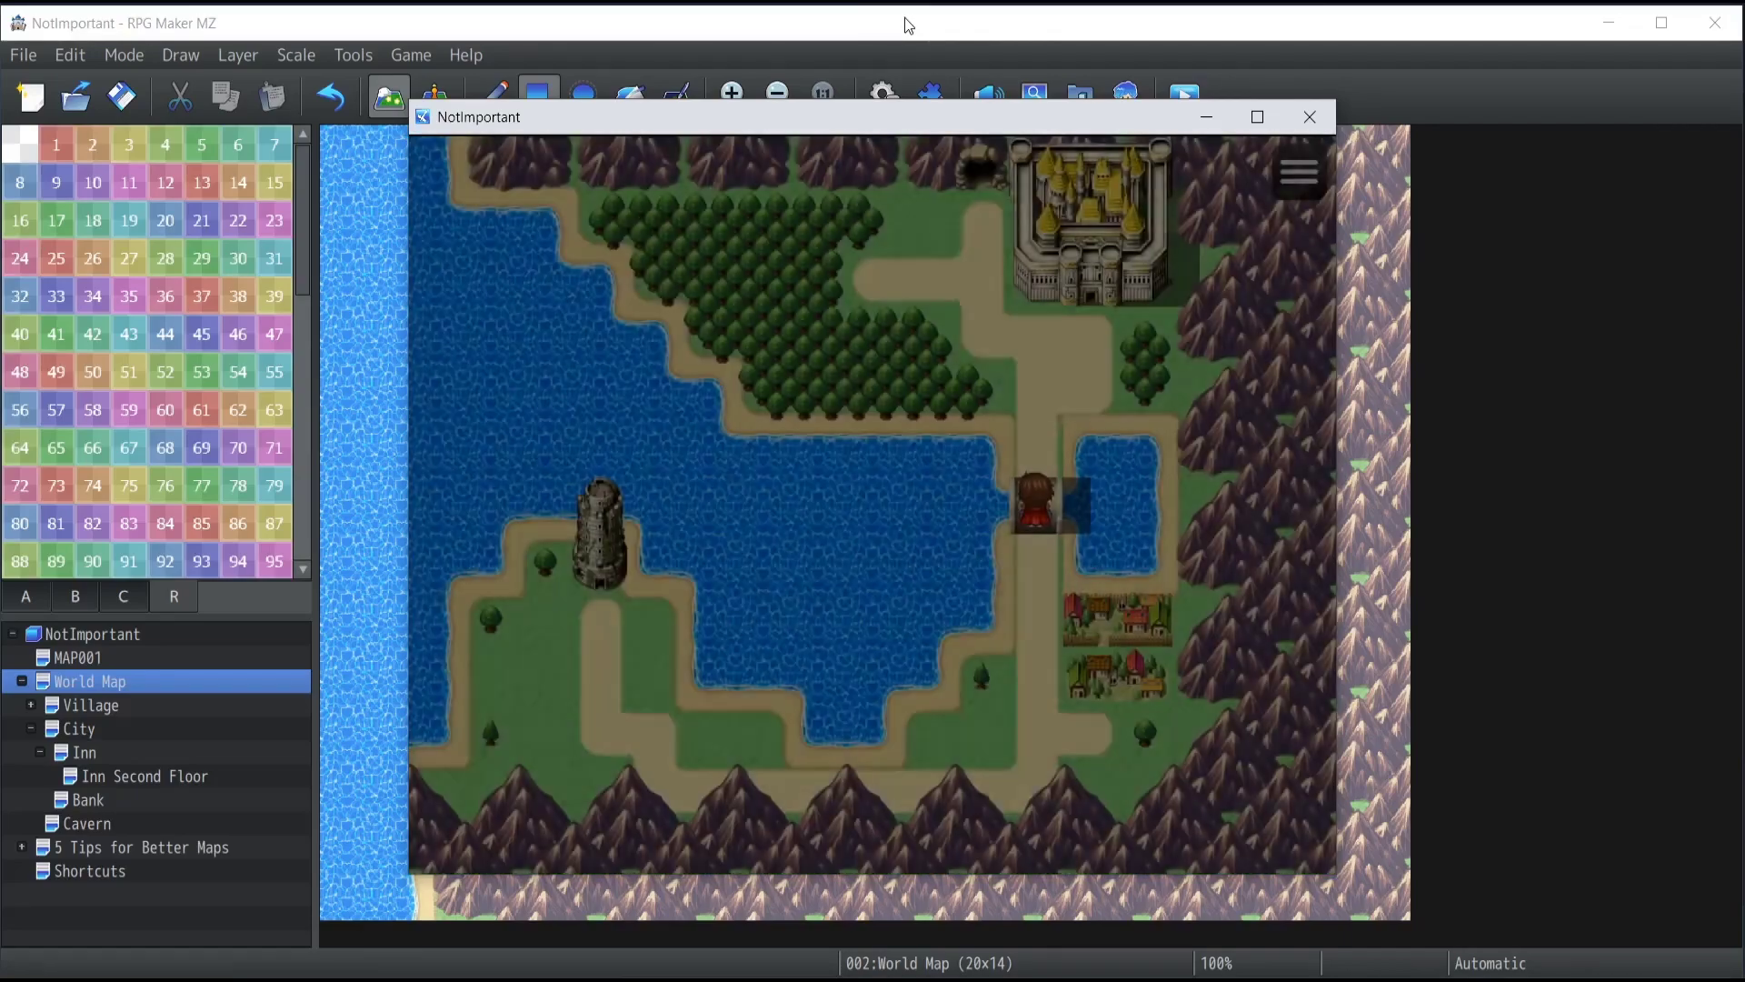
Step: Walk south across the bridge into region 2 and escape the Gnome battle
key("Down")
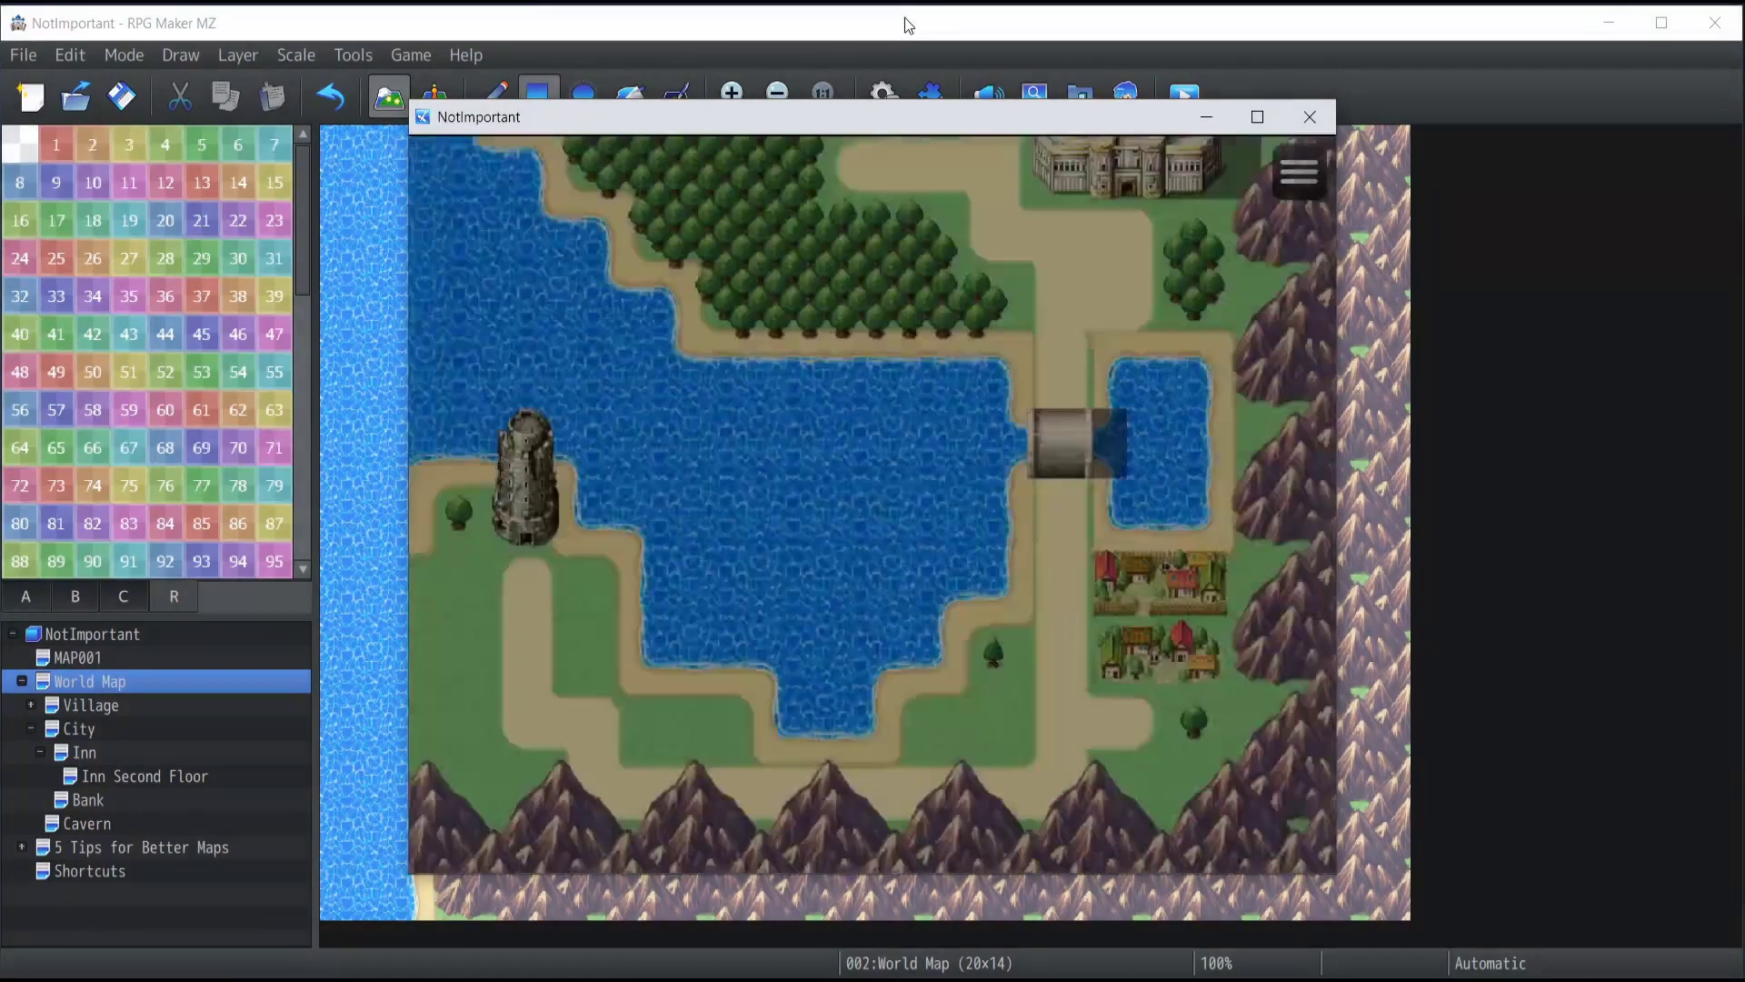
key("Return")
key("Down")
key("Return")
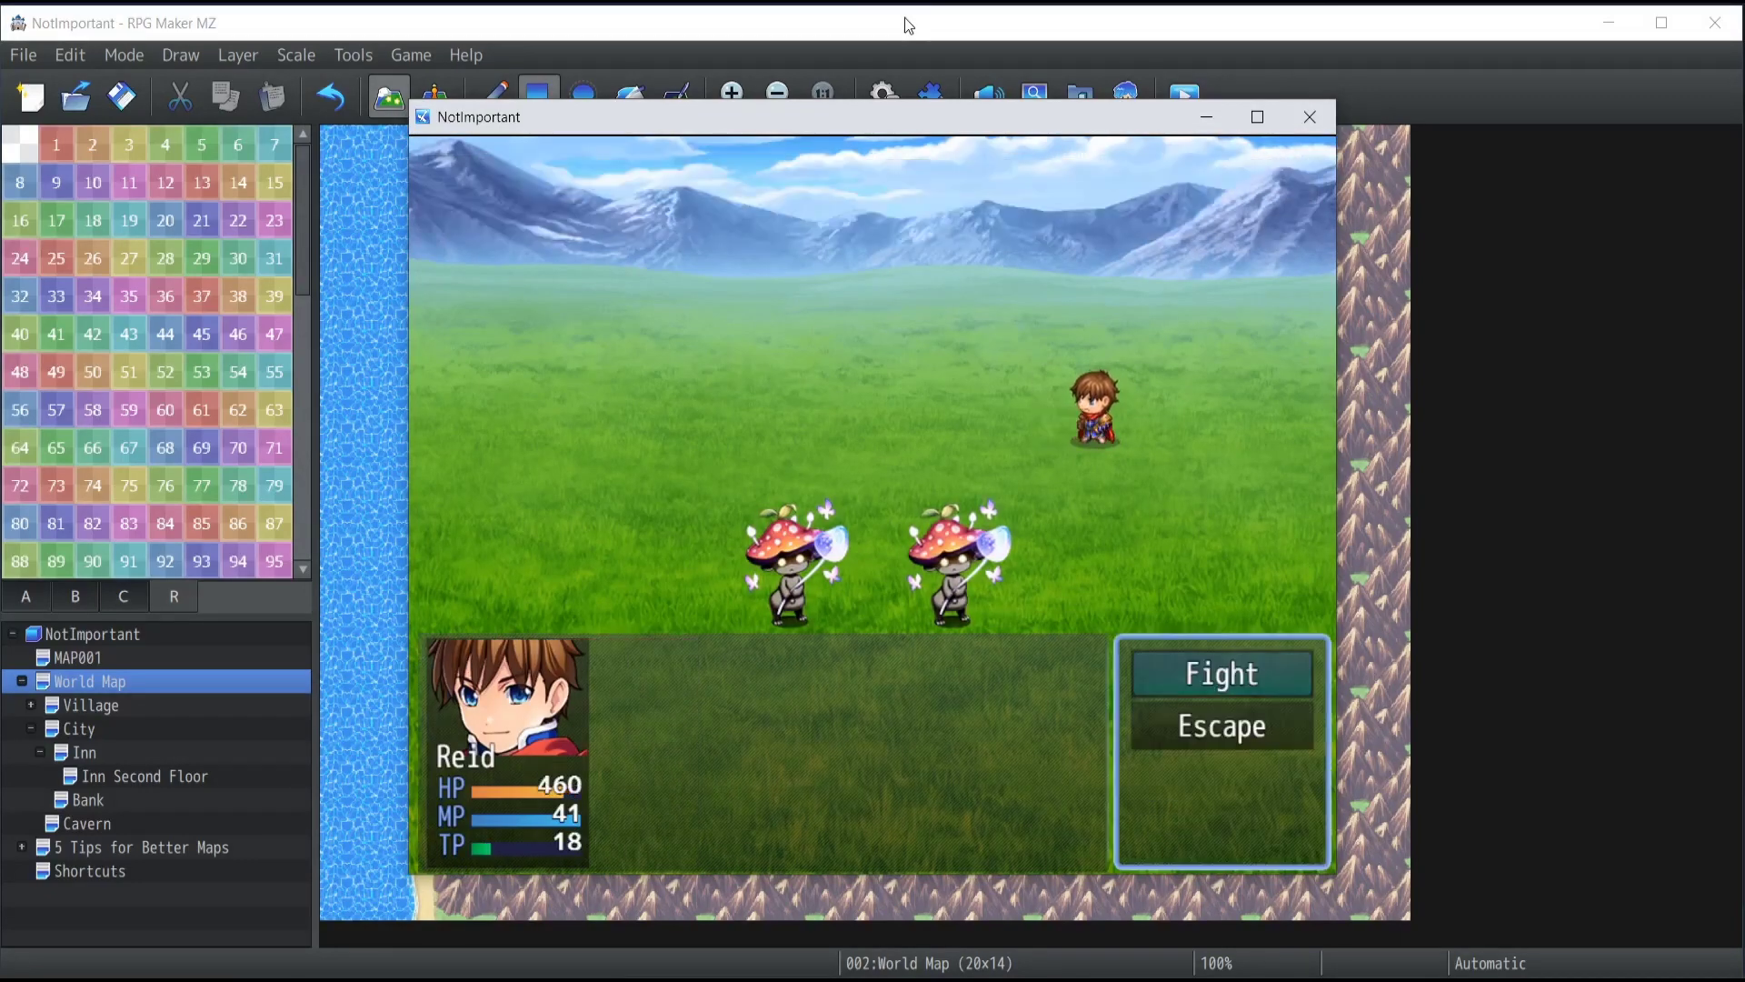
key("Down")
key("Return")
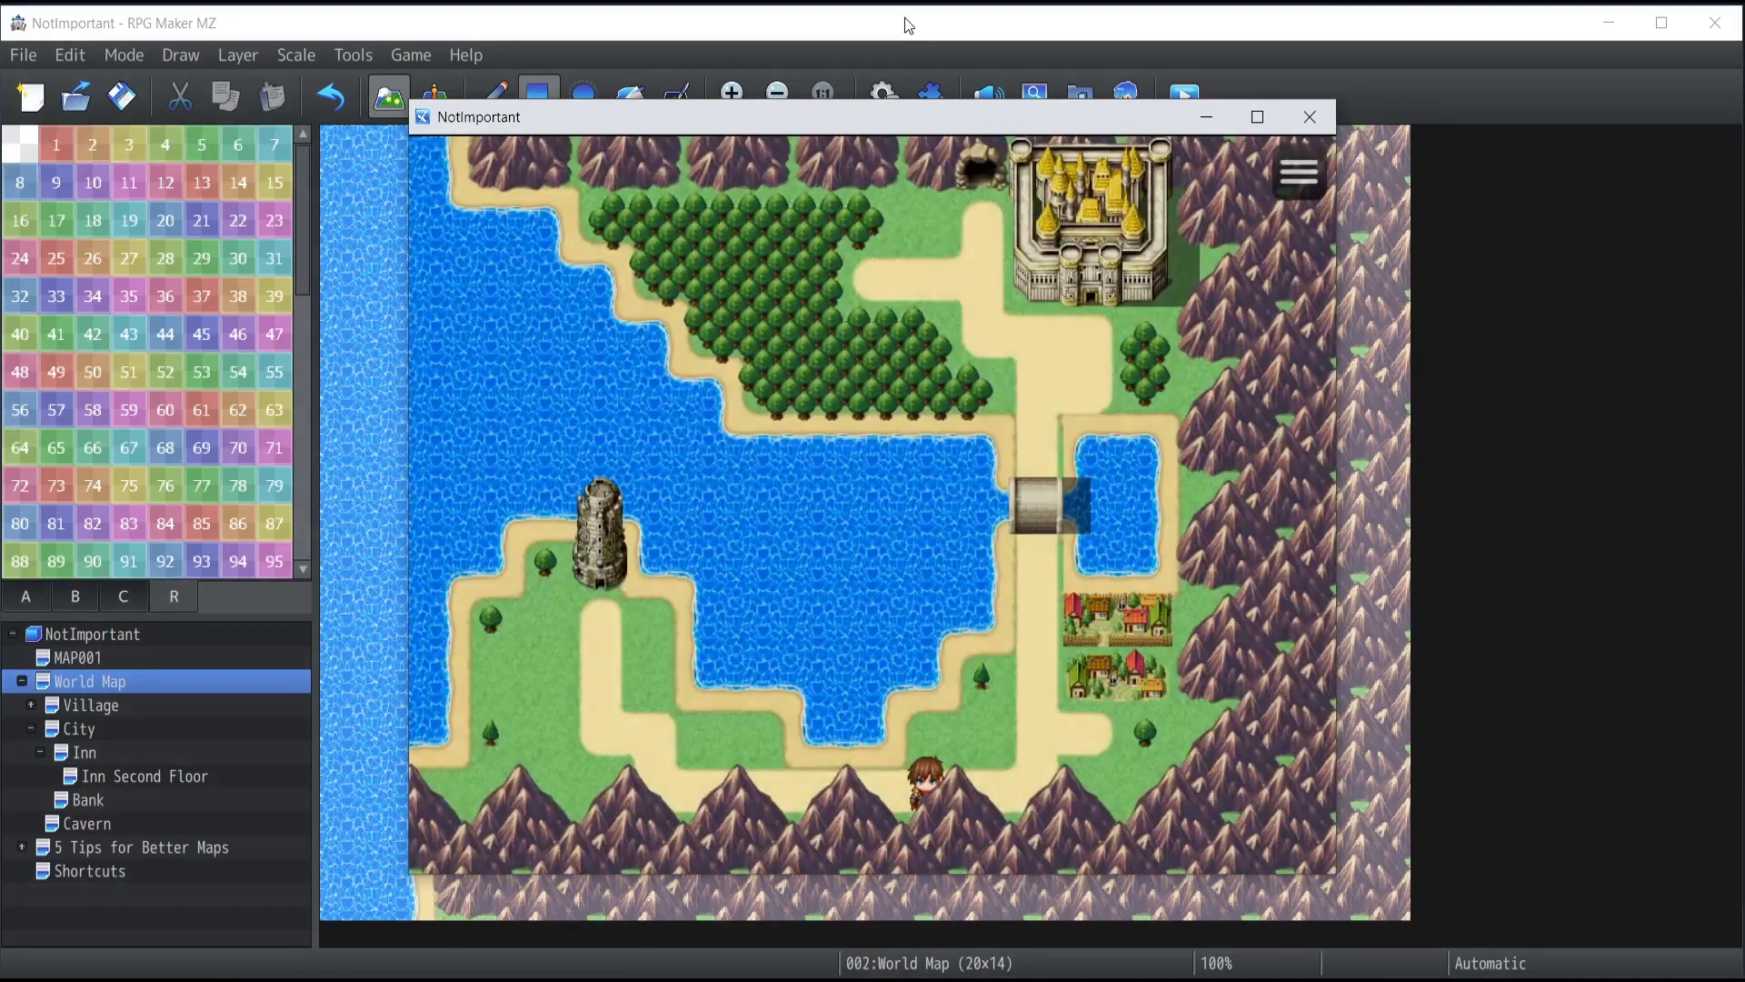
Step: Walk west into another Goblin battle, then close the playtest window
key("Left")
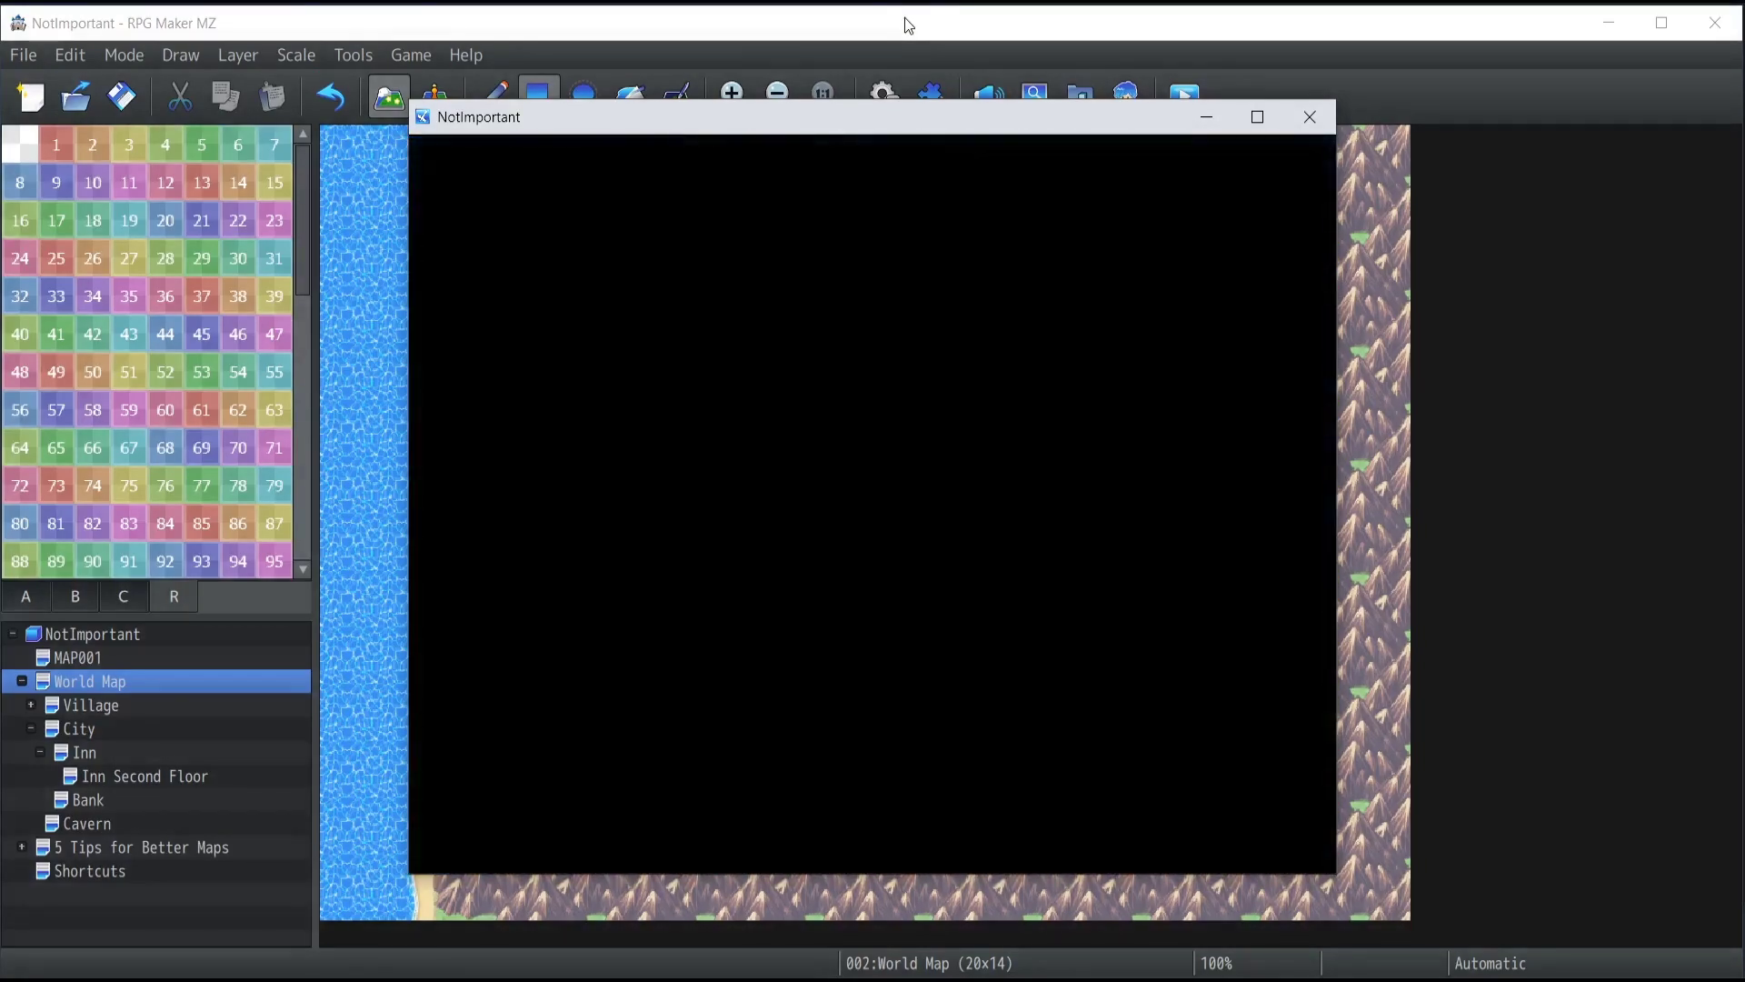
key("Return")
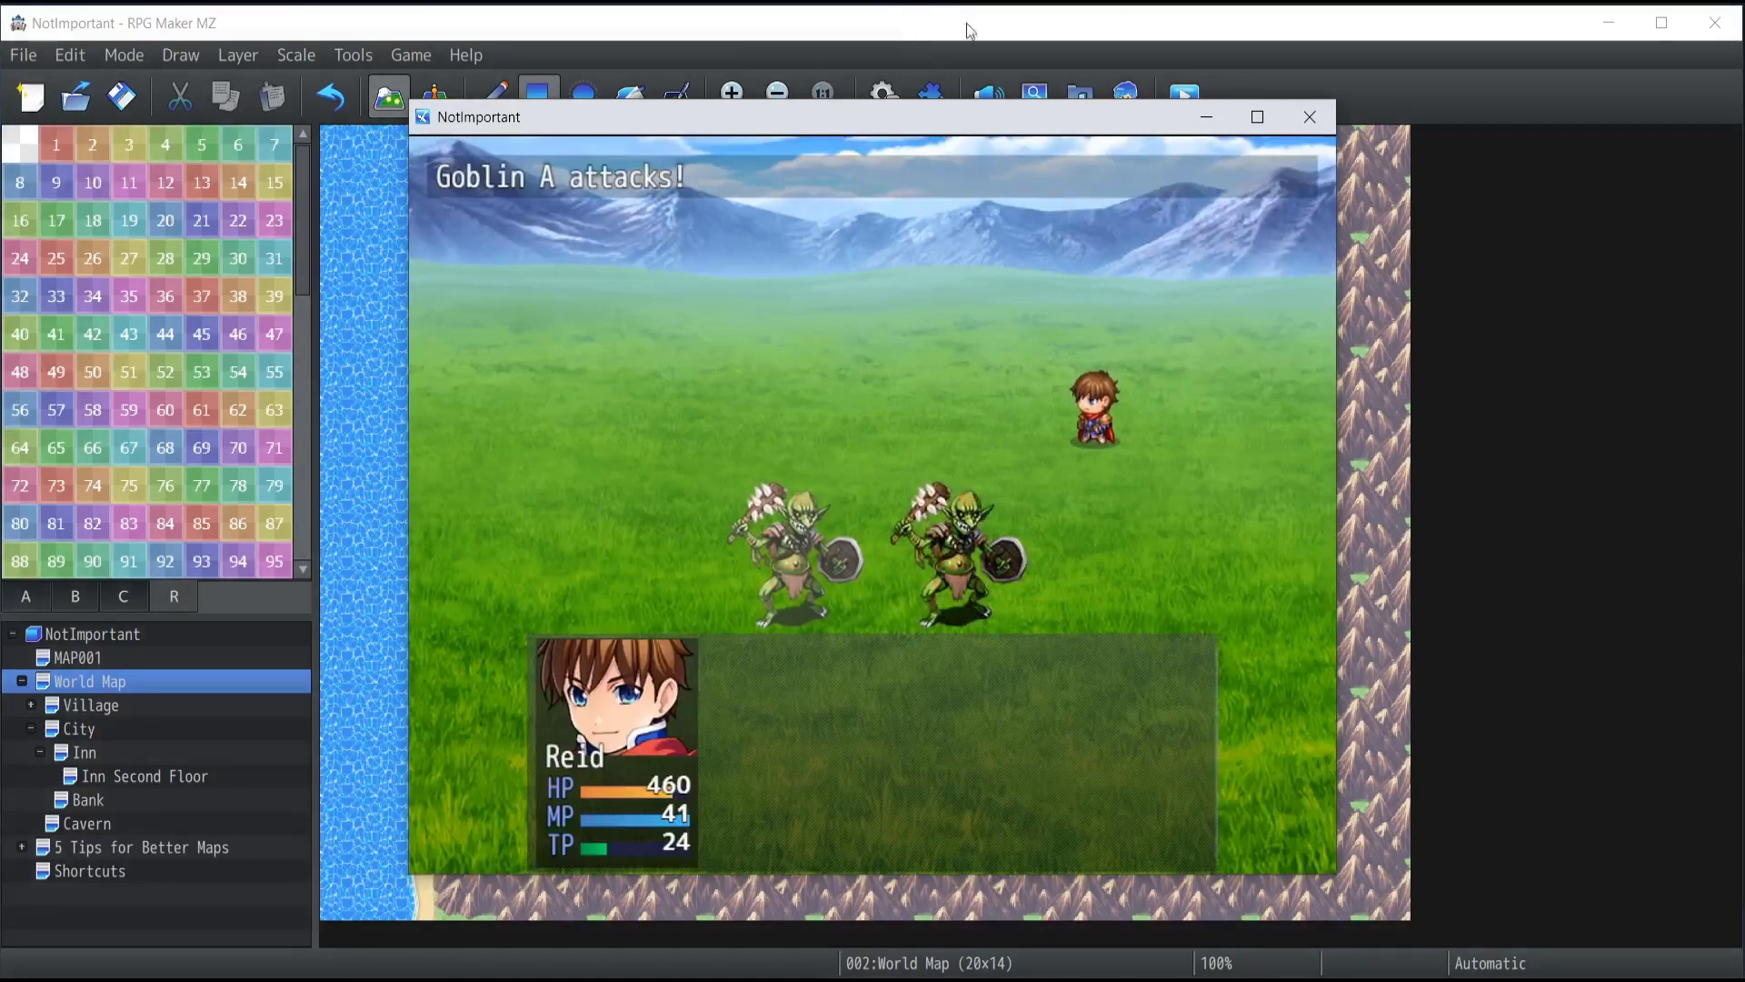
left_click(1310, 116)
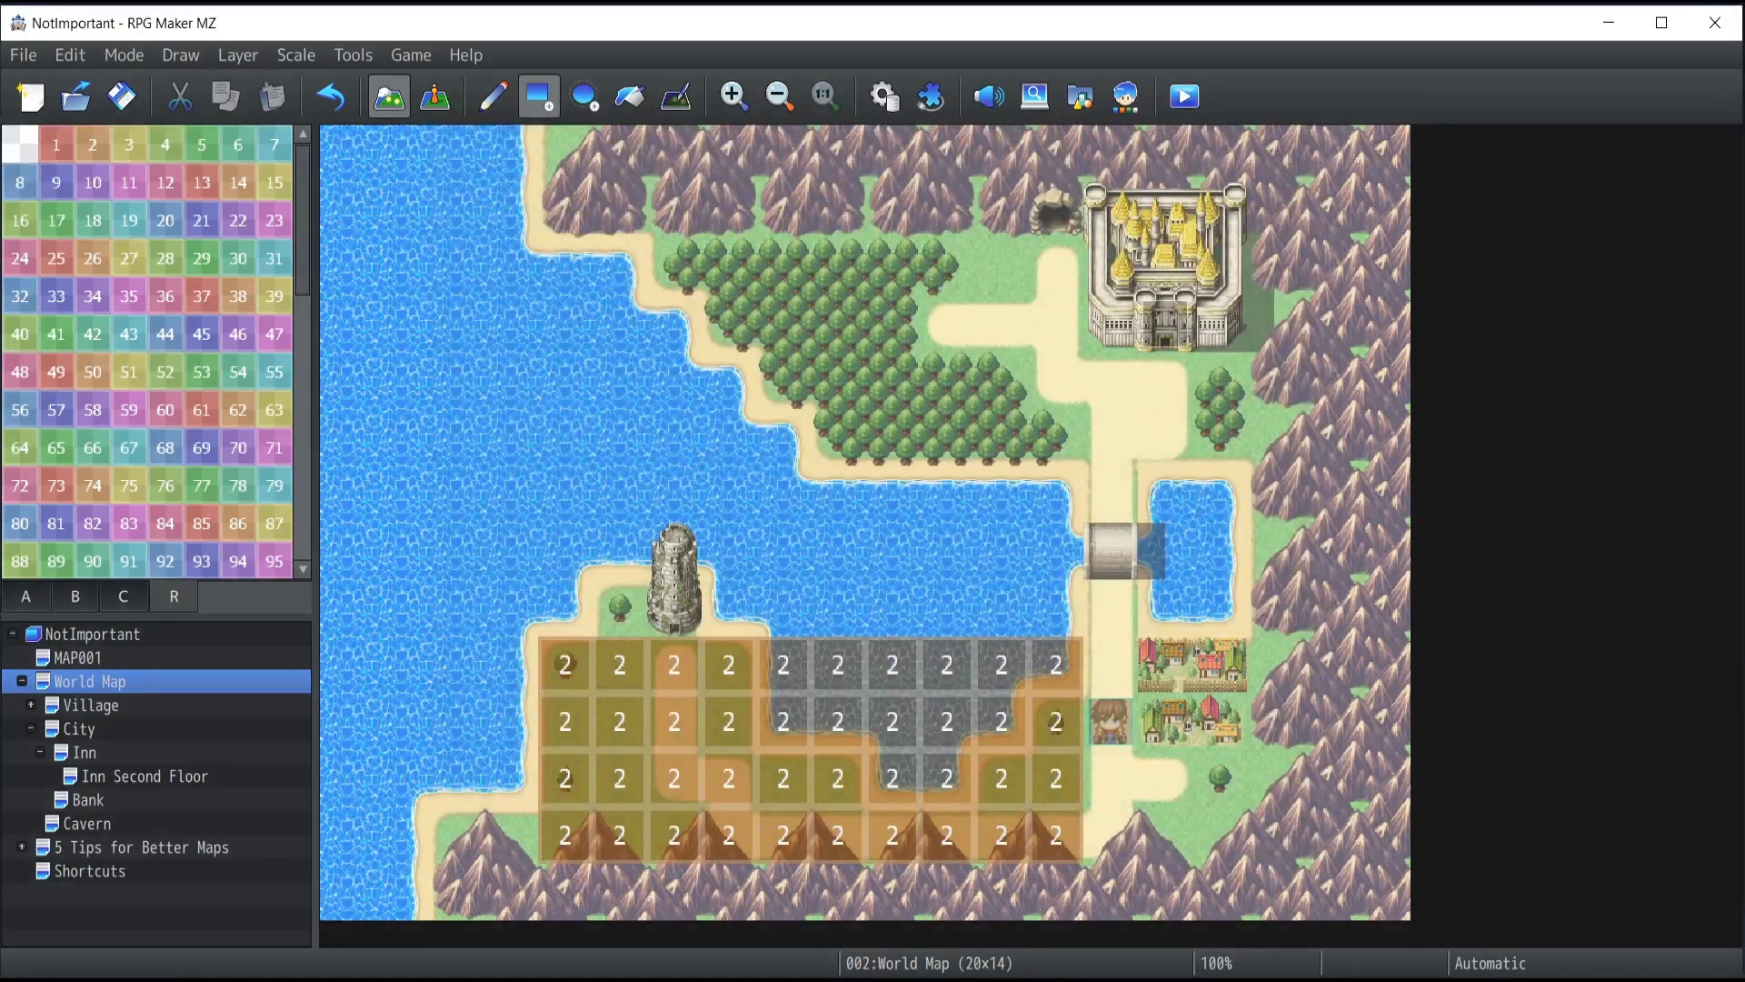